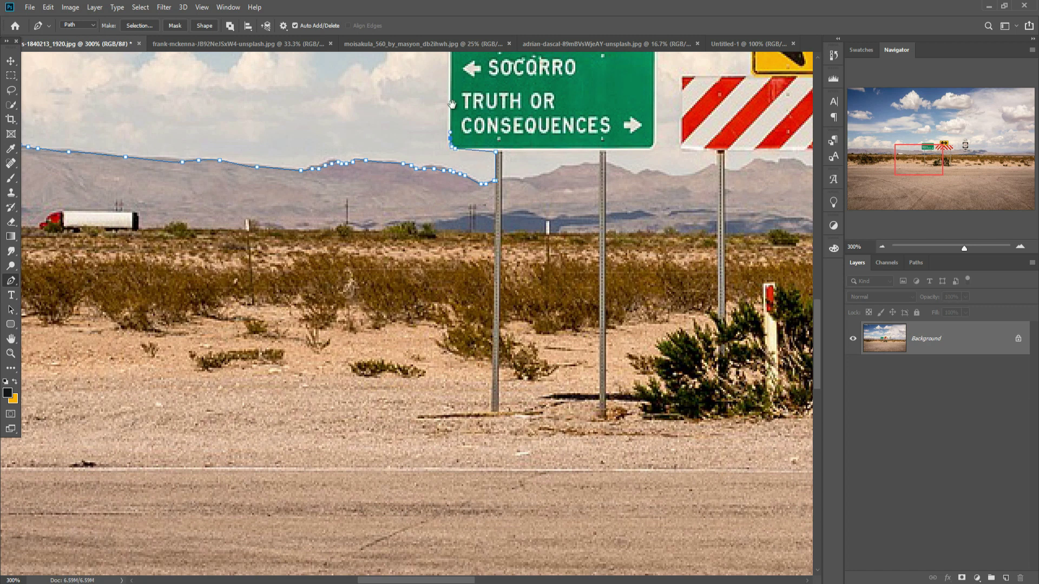
Trace the pen path along the outer edges of the yellow arrow sign and the red-and-white striped barrier.
click(687, 173)
click(759, 170)
drag(760, 172, 477, 257)
click(476, 184)
click(616, 182)
click(616, 254)
click(691, 255)
click(693, 325)
Continue the pen path up the edges of the 181 route sign and the JCT sign above it.
click(507, 247)
click(492, 246)
click(491, 154)
click(496, 153)
click(507, 149)
click(507, 143)
click(506, 103)
click(510, 100)
Continue the pen path along the mountain ridge beyond the route sign.
click(643, 274)
click(642, 279)
click(649, 286)
click(659, 291)
click(666, 296)
click(668, 291)
click(674, 284)
click(680, 284)
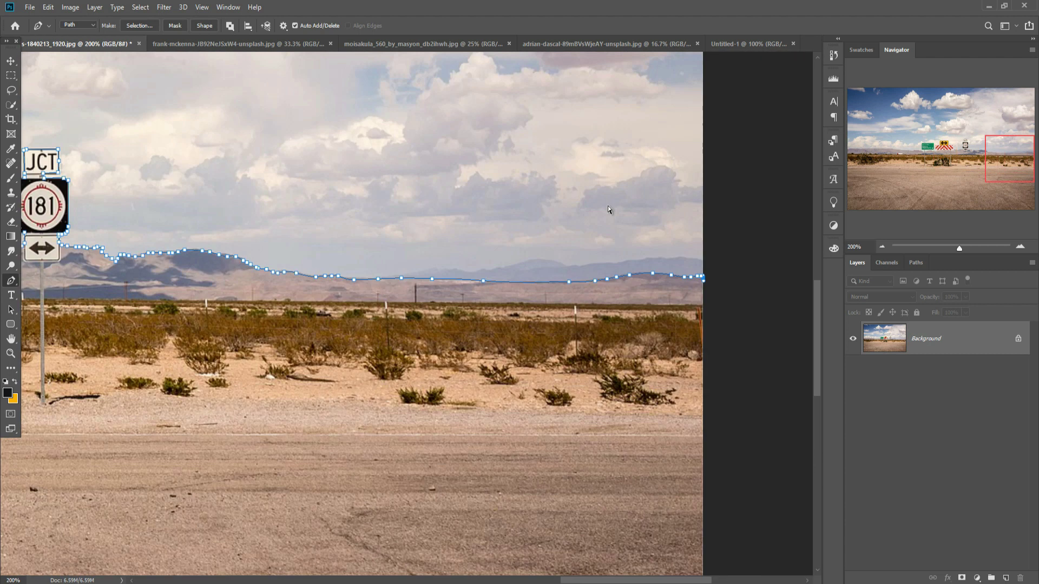
Run the pen path around the lower corners of the image and close it at its starting point.
key(ctrl+0)
click(792, 564)
click(20, 566)
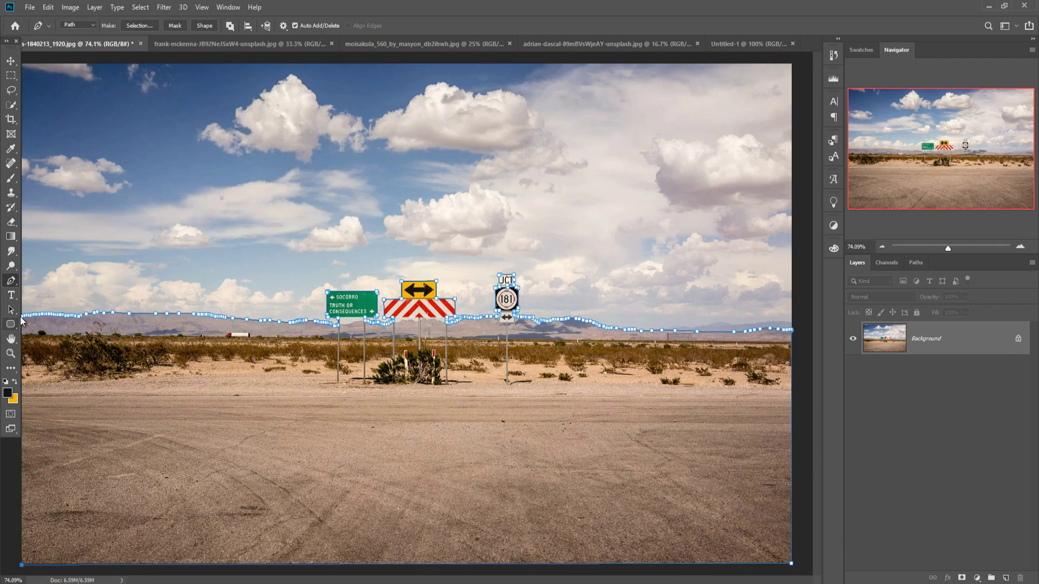
click(20, 317)
Turn the closed path around the desert ground and signs into a selection.
key(ctrl+minus)
right_click(215, 364)
click(251, 161)
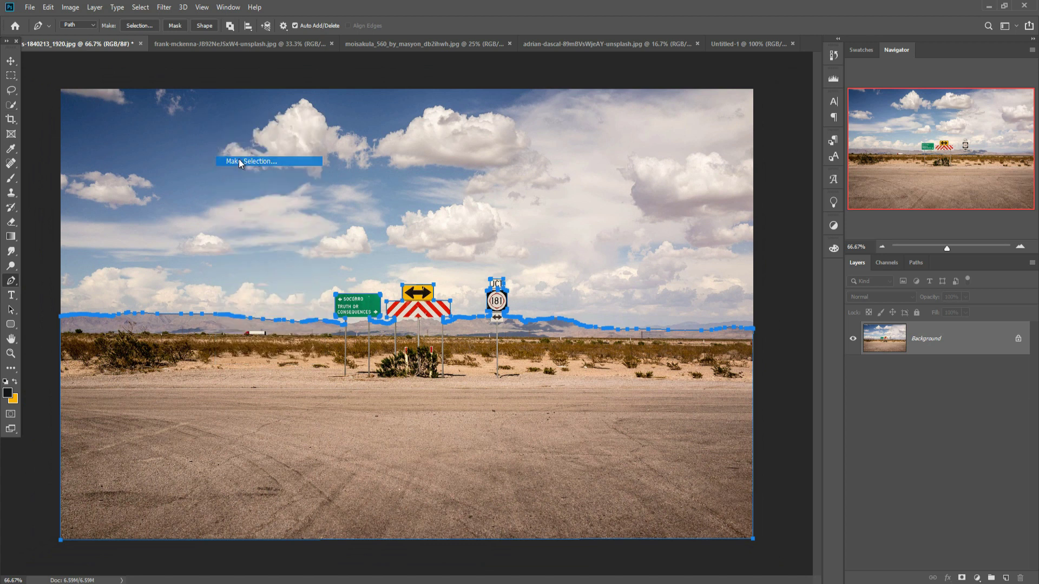
click(574, 160)
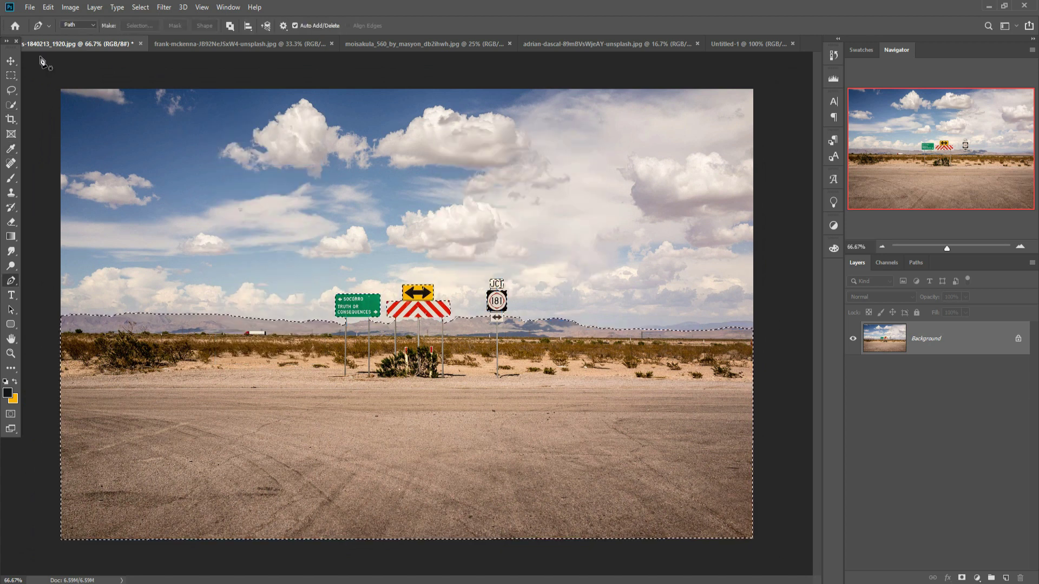
Float the desert photo's window, move its selected part into the Untitled-1 document, and minimize the photo's window.
key(v)
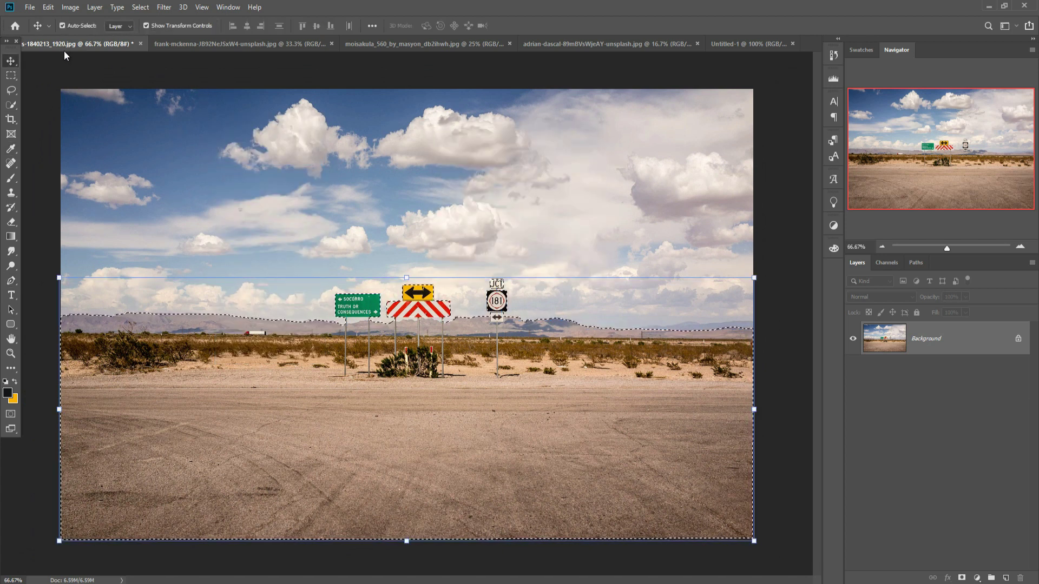
drag(64, 47, 64, 64)
drag(224, 92, 545, 105)
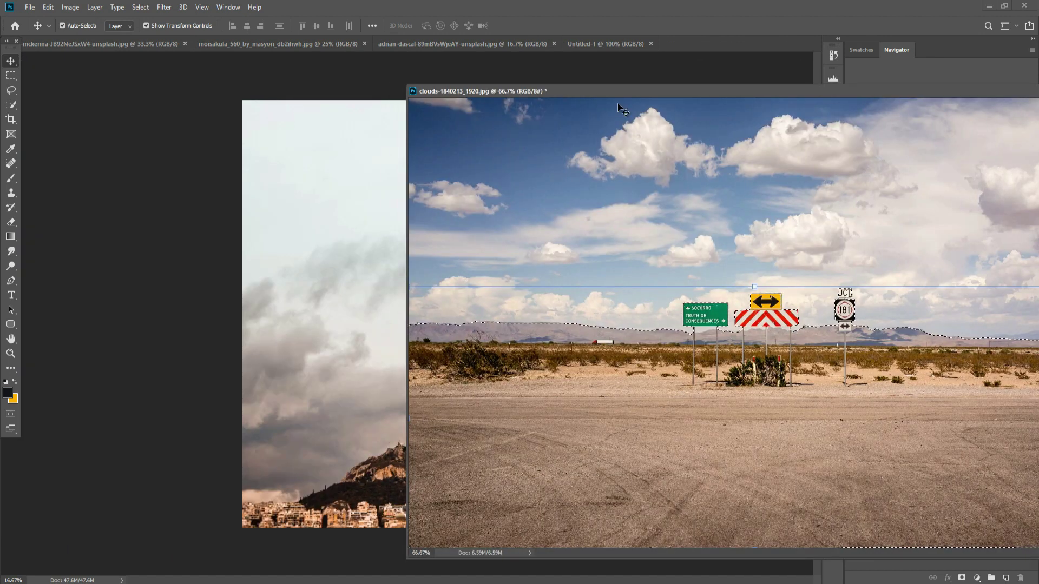
click(606, 44)
drag(637, 441, 300, 353)
drag(996, 92, 595, 323)
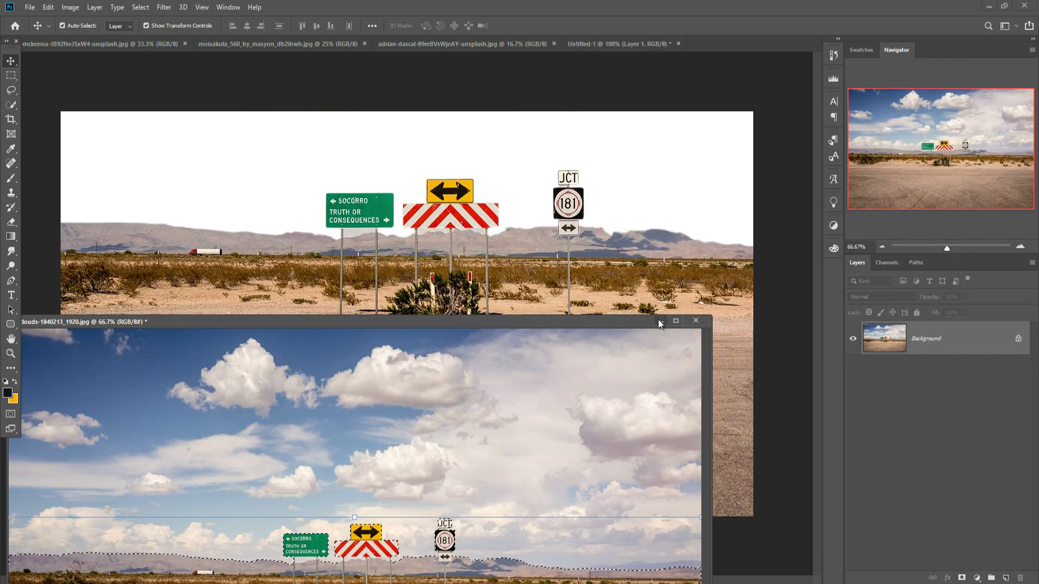
click(659, 321)
Lasso the leftover sky between the posts under the green sign and delete it.
key(ctrl+plus)
key(ctrl+plus)
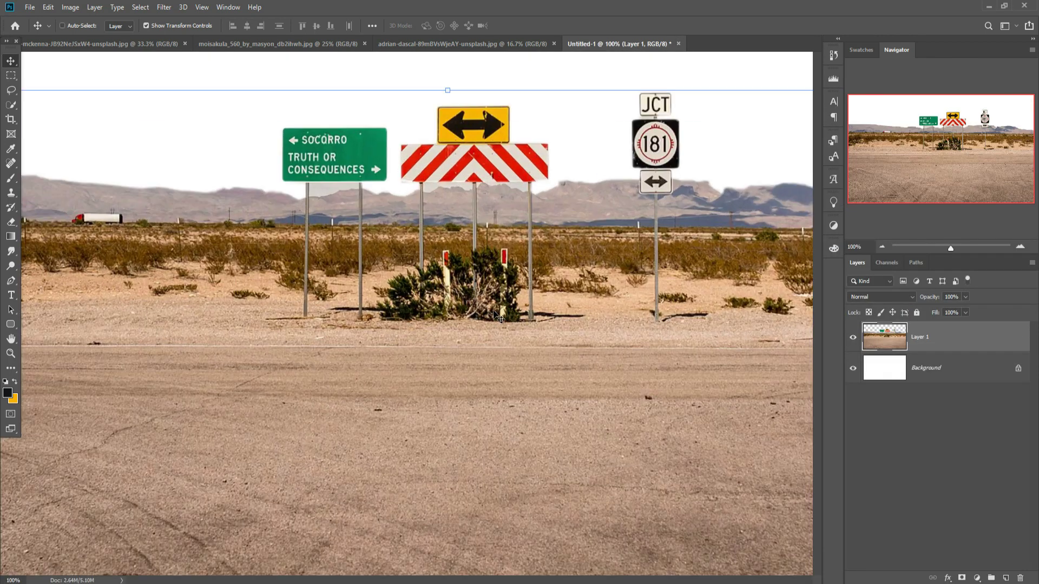
drag(366, 288, 401, 433)
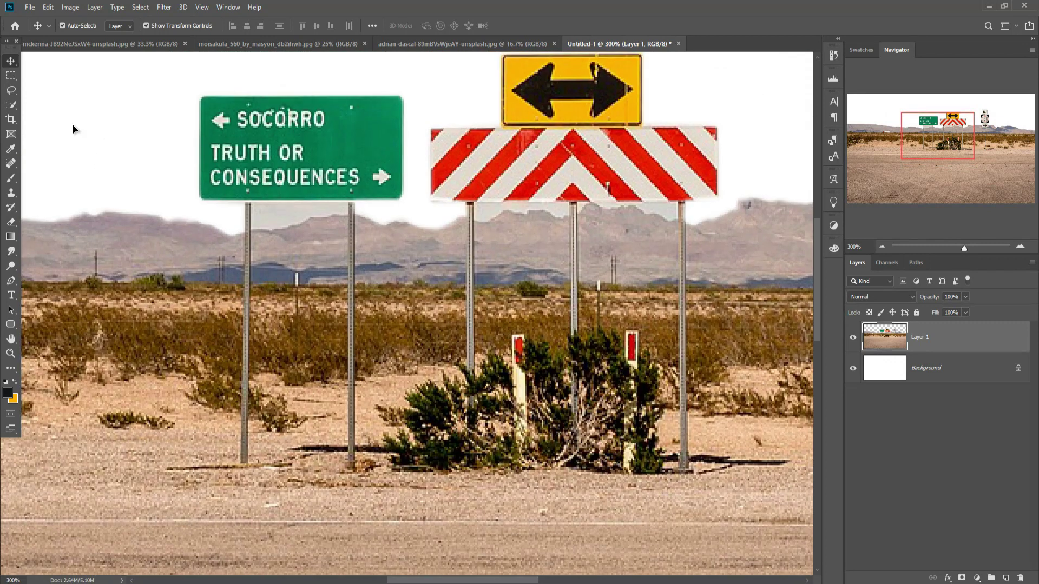
click(11, 90)
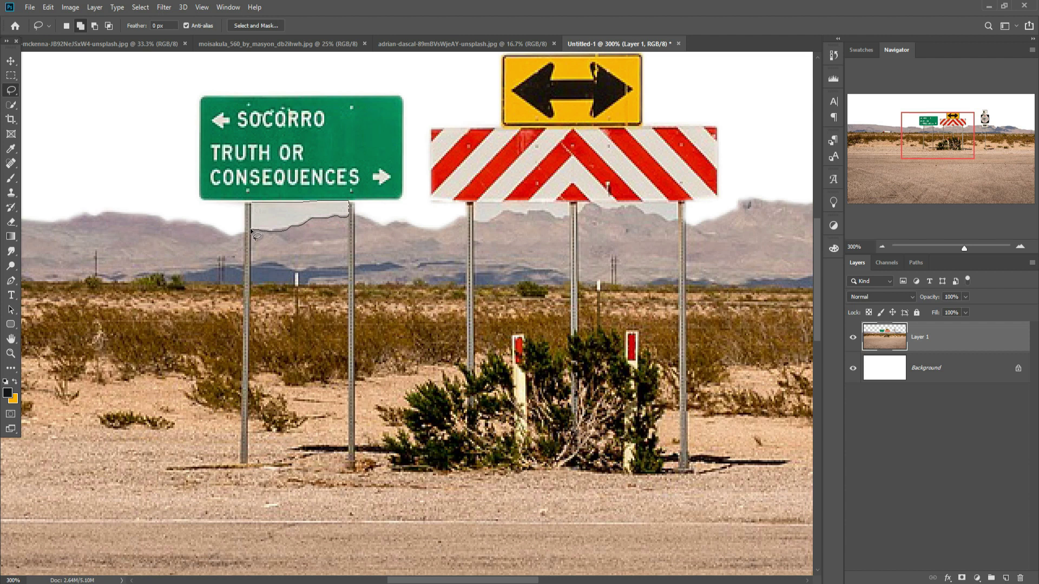
drag(250, 203, 250, 204)
key(Delete)
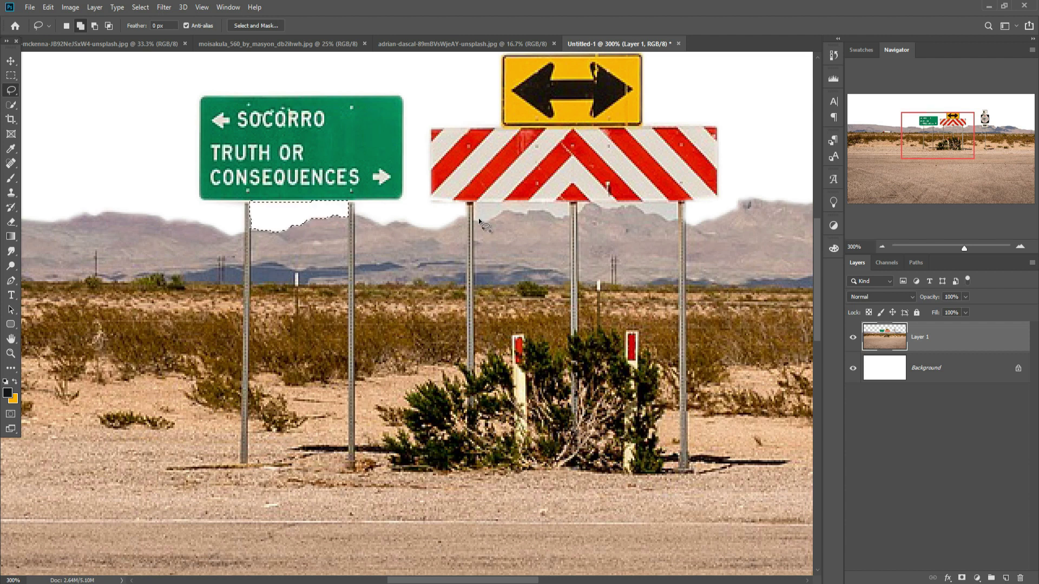
Lasso both leftover sky patches between the posts under the striped barrier, delete them, and deselect.
drag(475, 203, 572, 205)
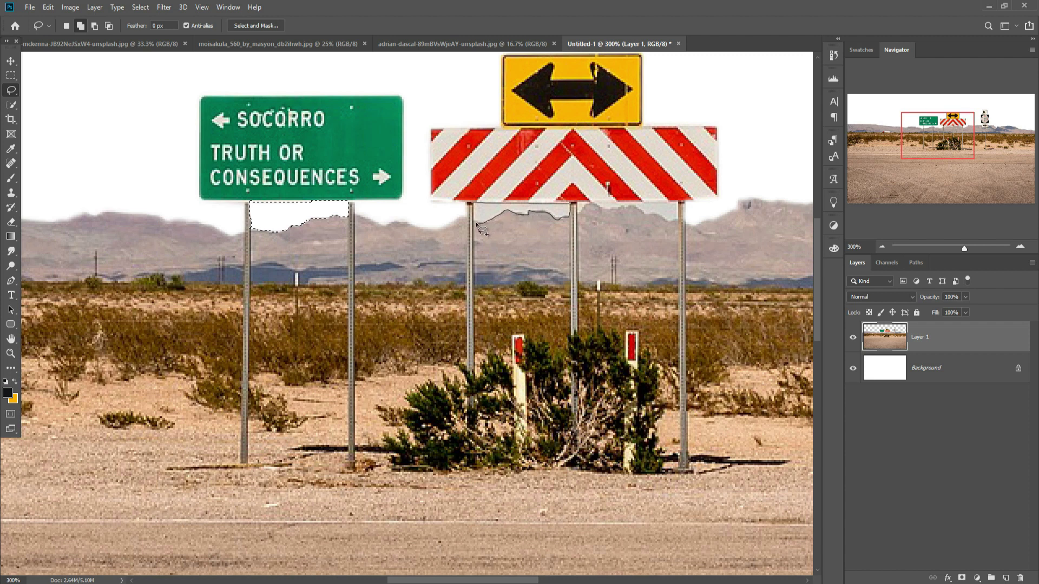
drag(474, 204, 475, 205)
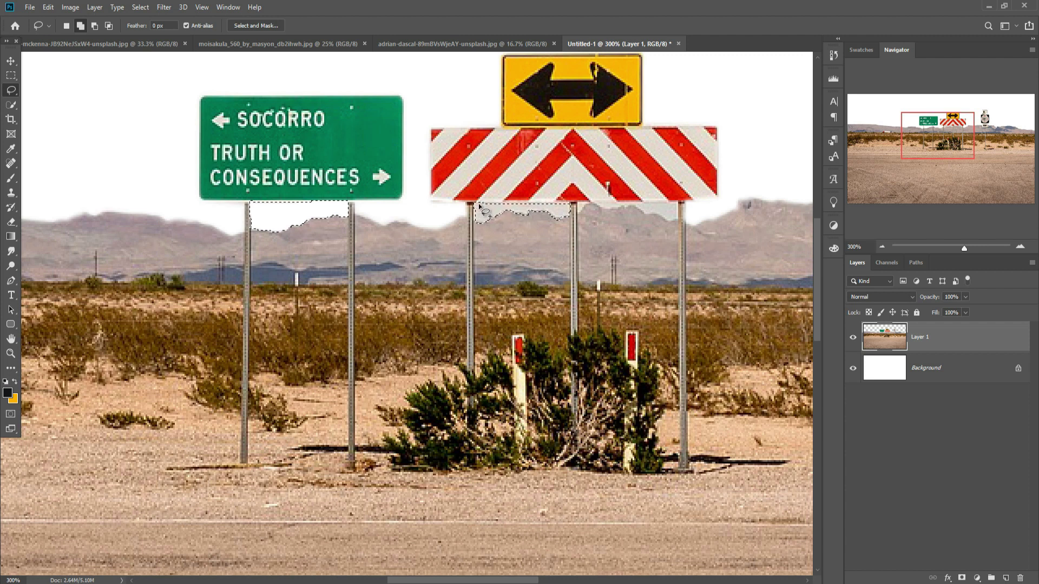
drag(578, 203, 679, 202)
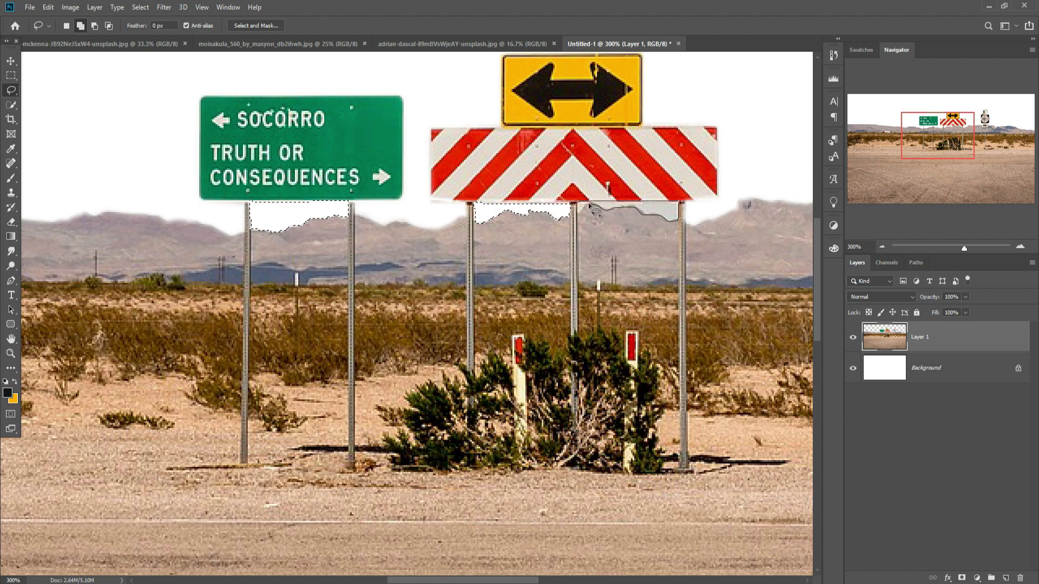
drag(583, 212, 582, 214)
click(141, 7)
click(149, 28)
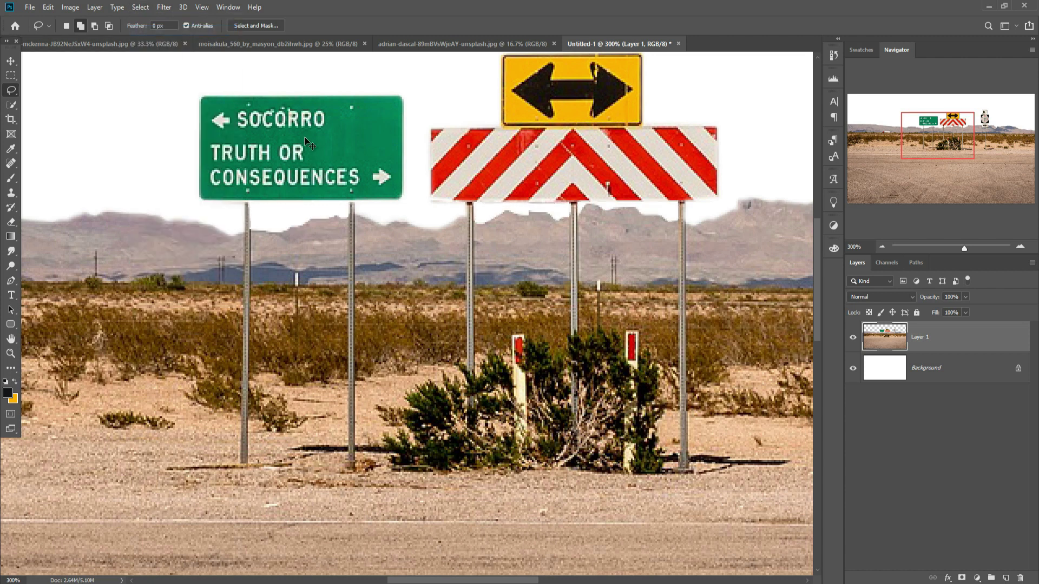
Scale the desert layer to about 64% and place it along the canvas's lower part, flush with its left edge.
key(ctrl+0)
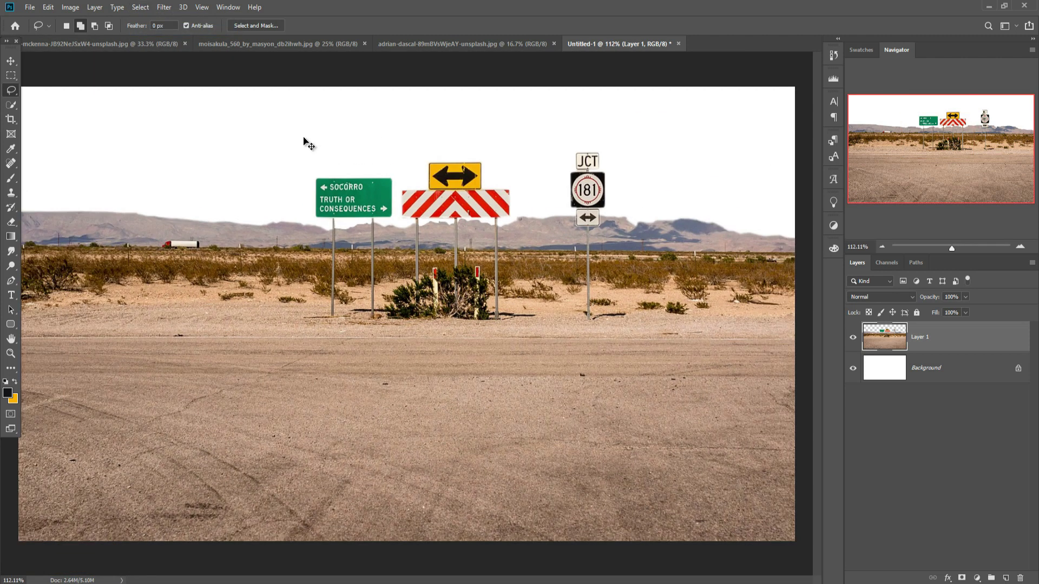
key(ctrl+minus)
key(ctrl+minus)
click(10, 63)
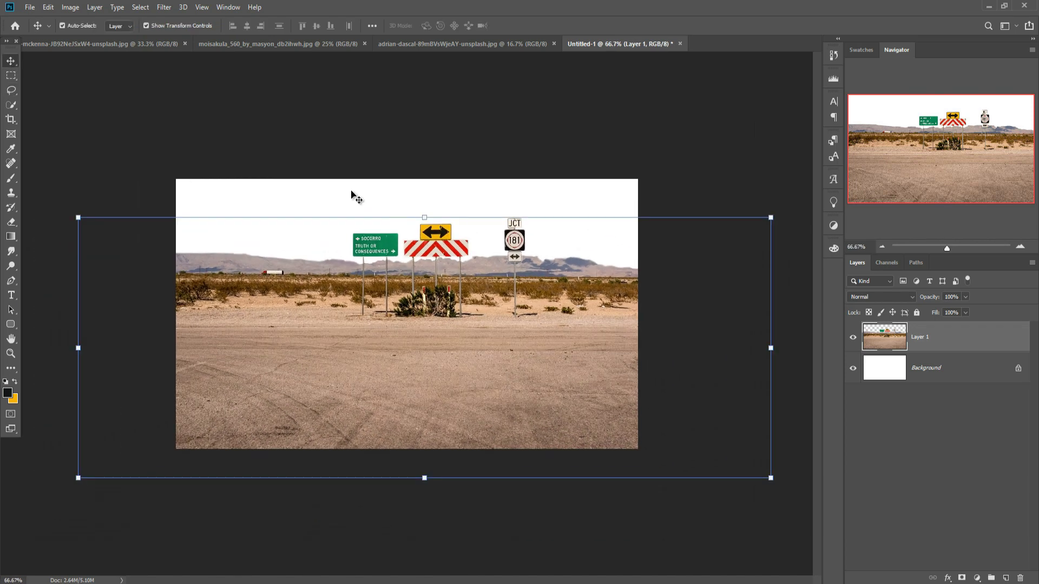
drag(424, 220, 410, 355)
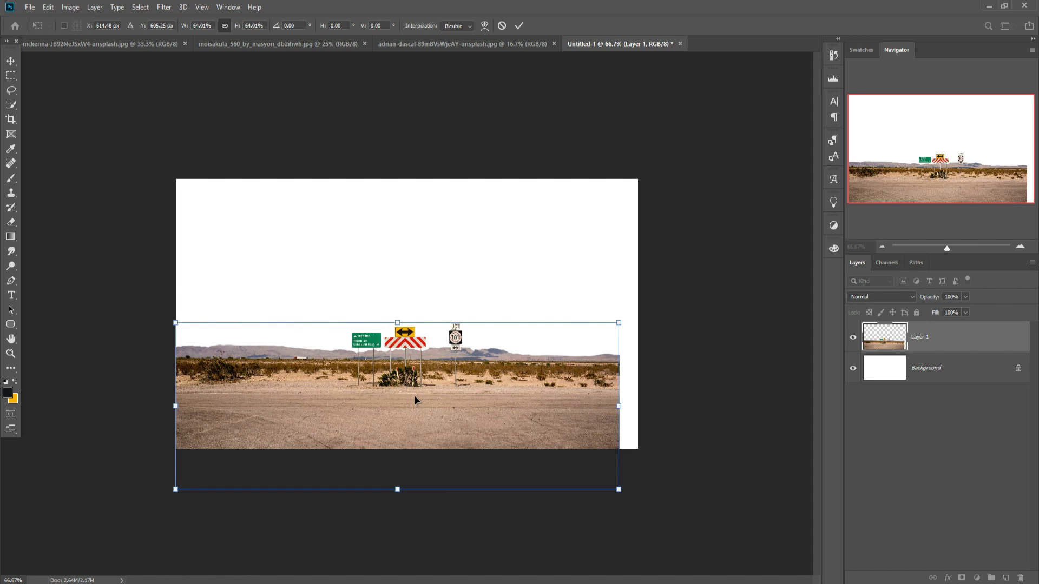
click(519, 25)
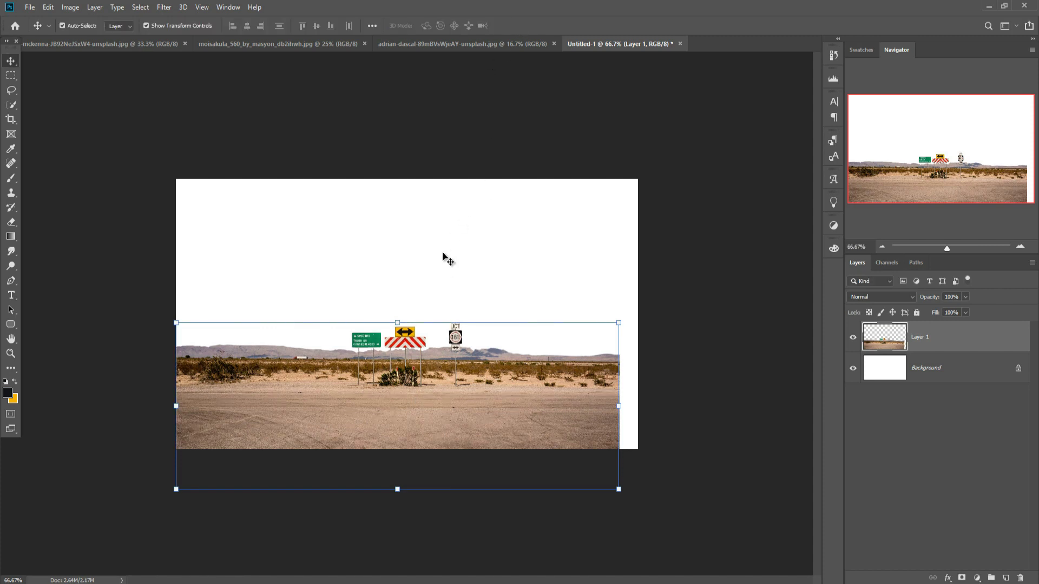
click(48, 7)
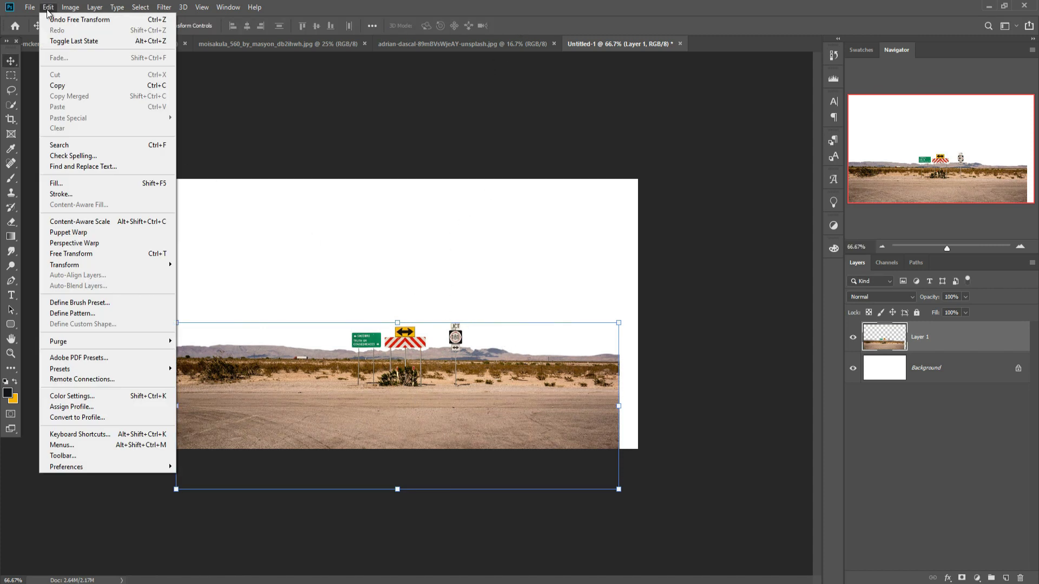
click(862, 405)
right_click(950, 335)
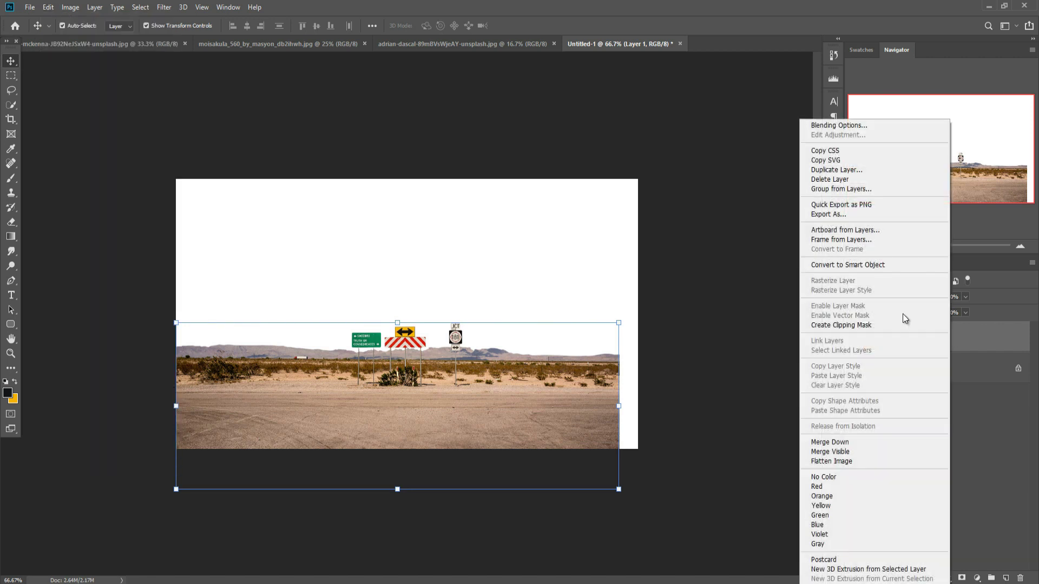
click(833, 179)
click(529, 222)
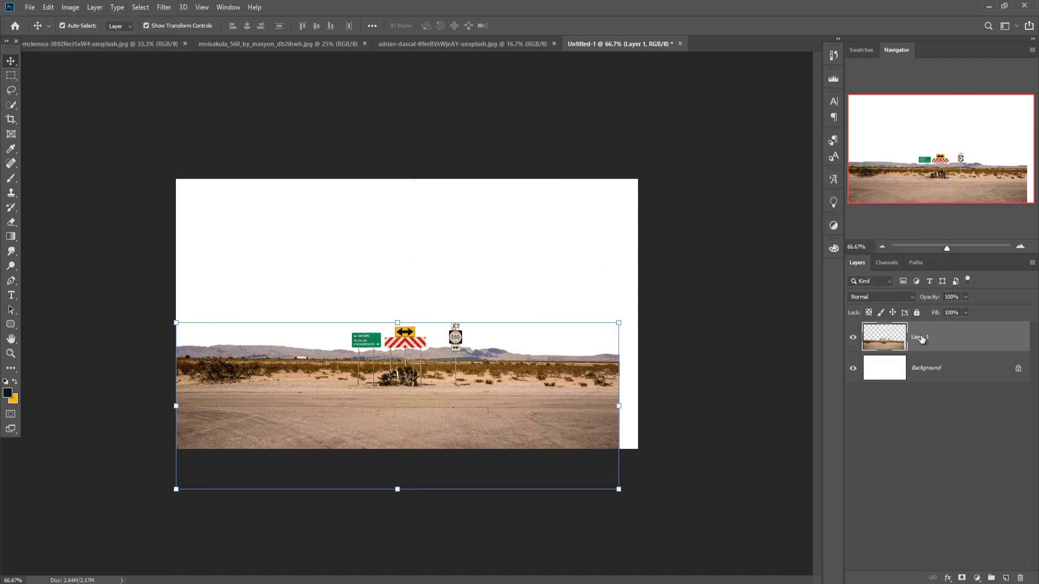
Duplicate Layer 1 as Layer 1 copy and flip the copy horizontally.
right_click(923, 338)
click(788, 171)
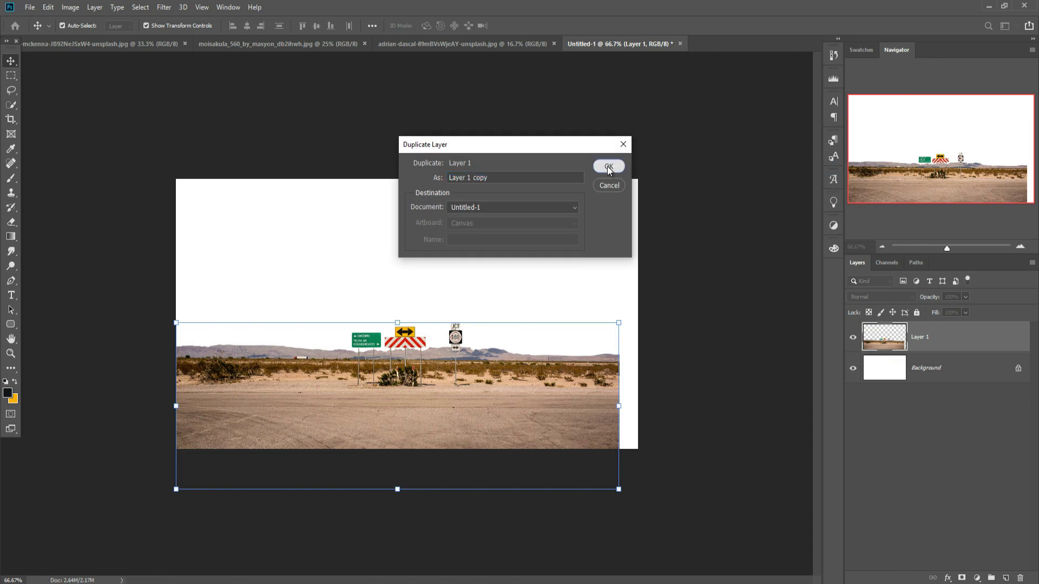
click(610, 167)
click(49, 8)
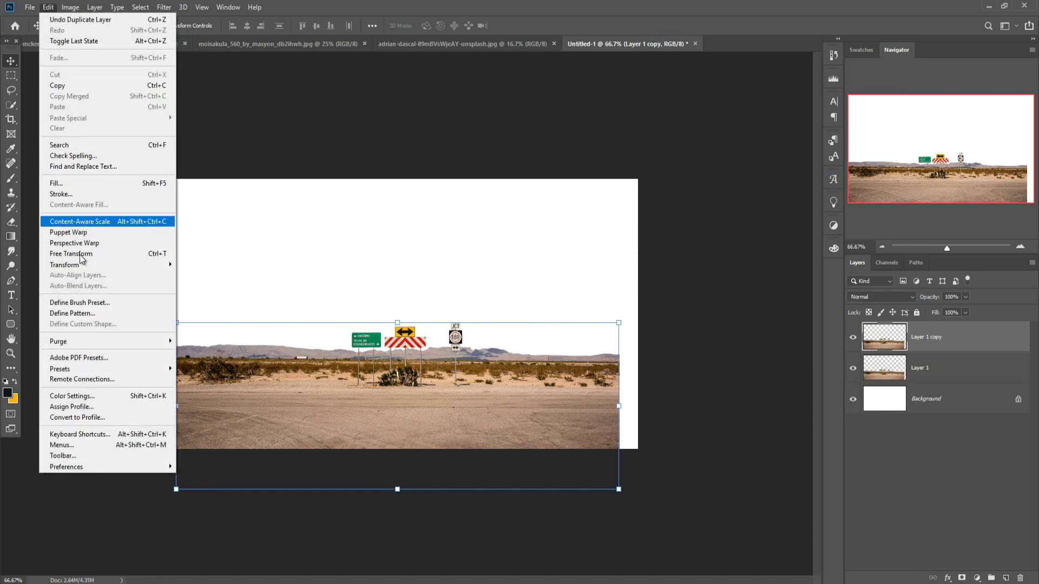
mouse_move(109, 267)
click(204, 391)
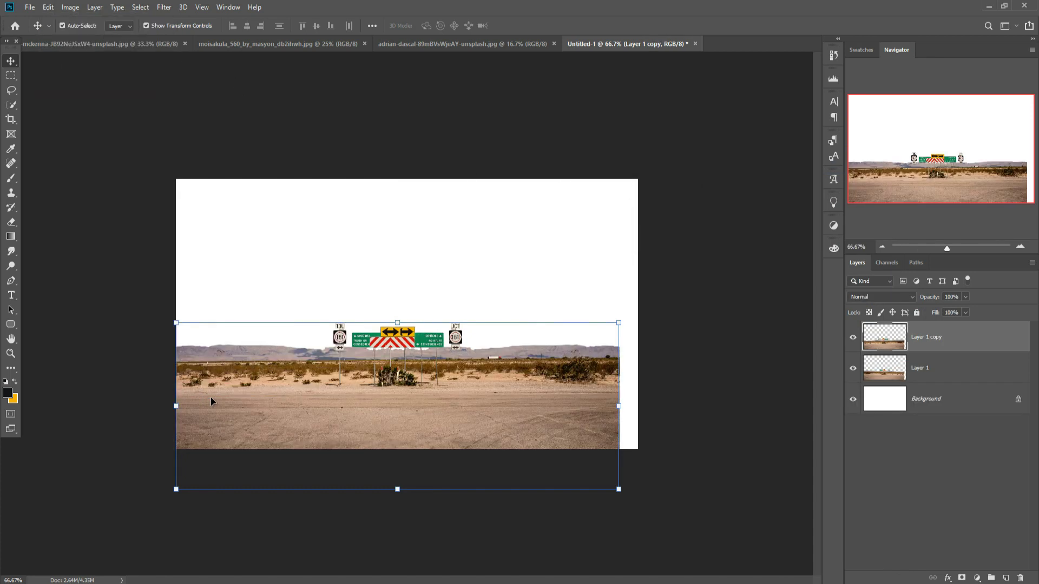
Move the flipped copy over the empty strip at the canvas's right edge and nudge it to line up with the horizon.
drag(340, 405, 708, 407)
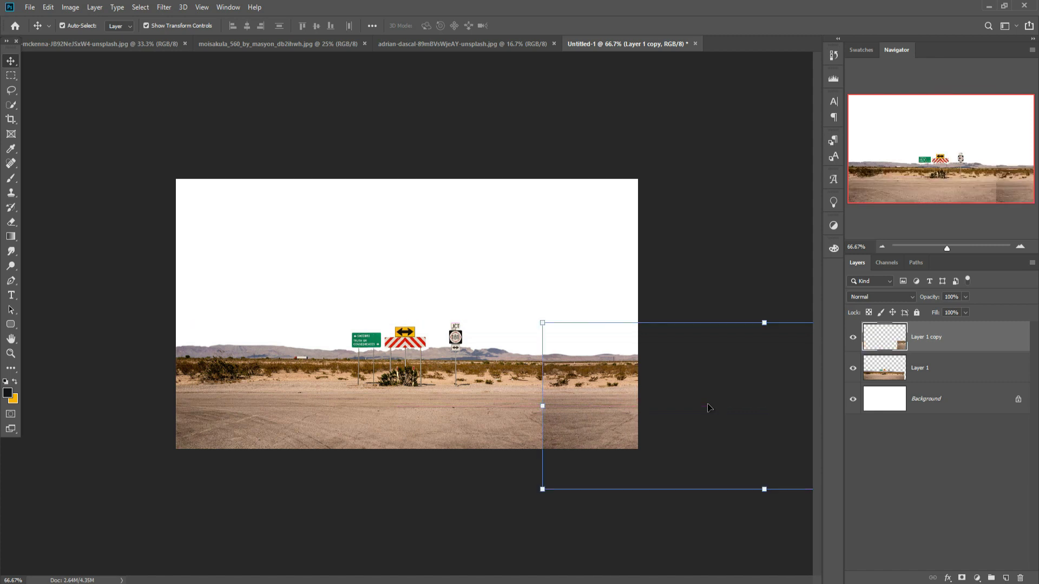
key(Up)
key(Up)
key(Up)
key(Down)
key(Down)
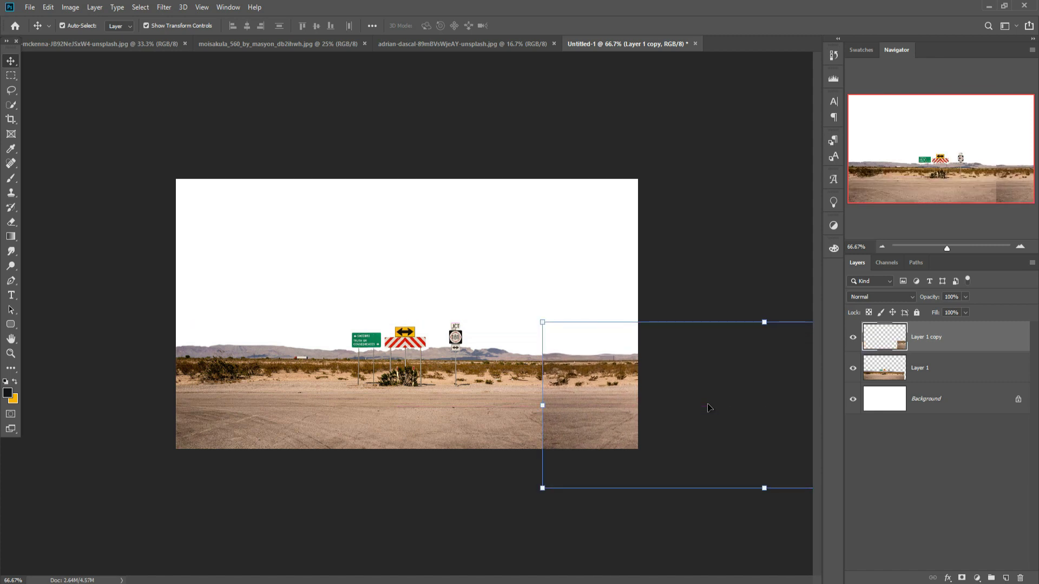
key(Up)
Add a layer mask to Layer 1 copy and paint out its hard seam in black with a soft 175 px brush.
click(962, 578)
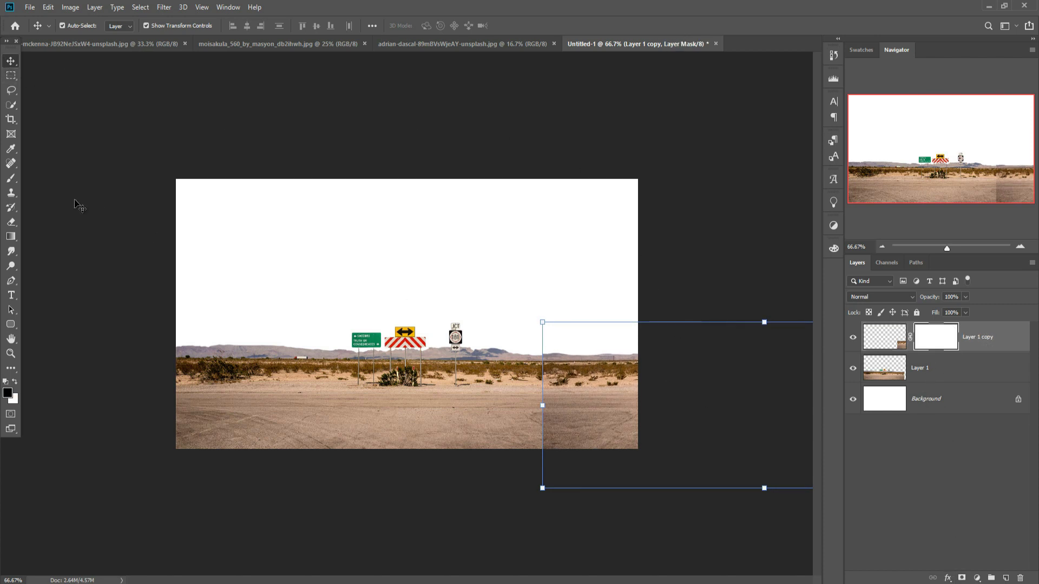
click(11, 178)
key(bracketleft)
key(bracketleft)
key(bracketleft)
key(bracketleft)
key(bracketleft)
key(bracketleft)
key(bracketleft)
key(bracketleft)
key(bracketleft)
key(bracketleft)
key(bracketleft)
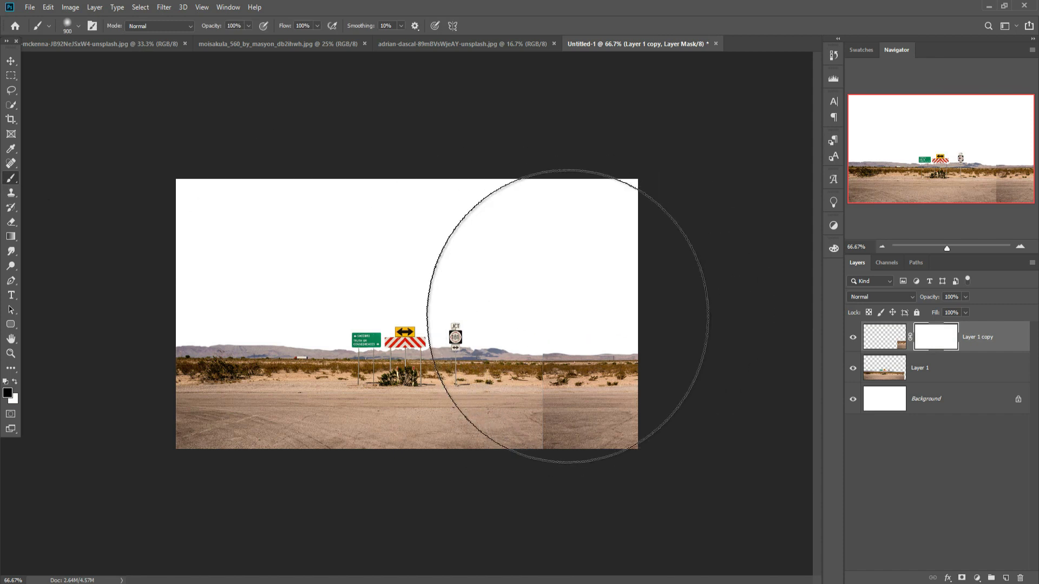
click(549, 342)
drag(549, 341, 578, 329)
mouse_move(532, 372)
mouse_down()
mouse_move(527, 418)
mouse_move(538, 381)
mouse_move(538, 464)
mouse_move(531, 453)
mouse_move(548, 458)
mouse_move(555, 407)
mouse_move(560, 445)
mouse_up()
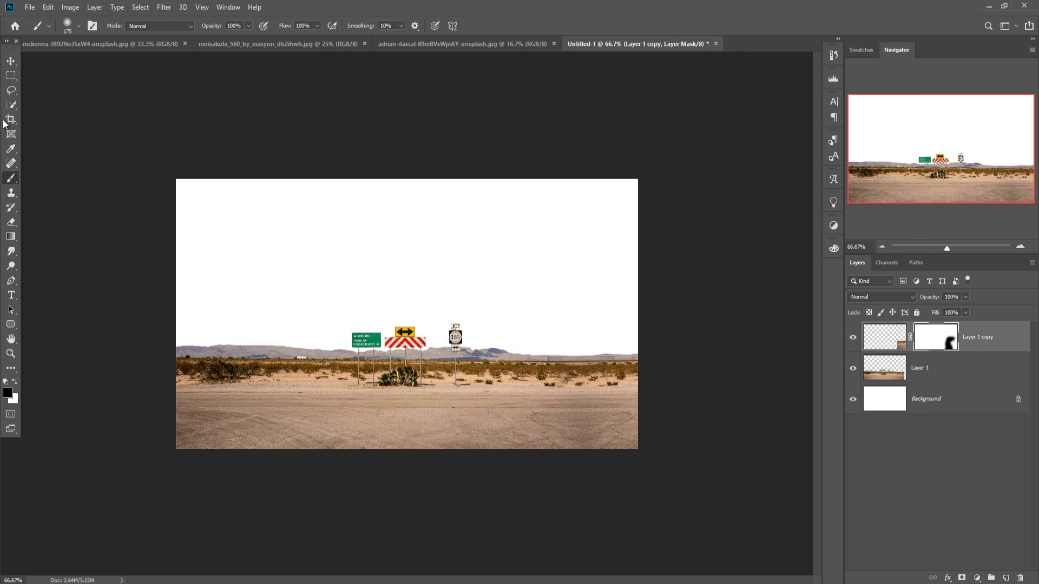
Merge Layer 1 and Layer 1 copy into one layer.
click(10, 60)
shift+click(971, 360)
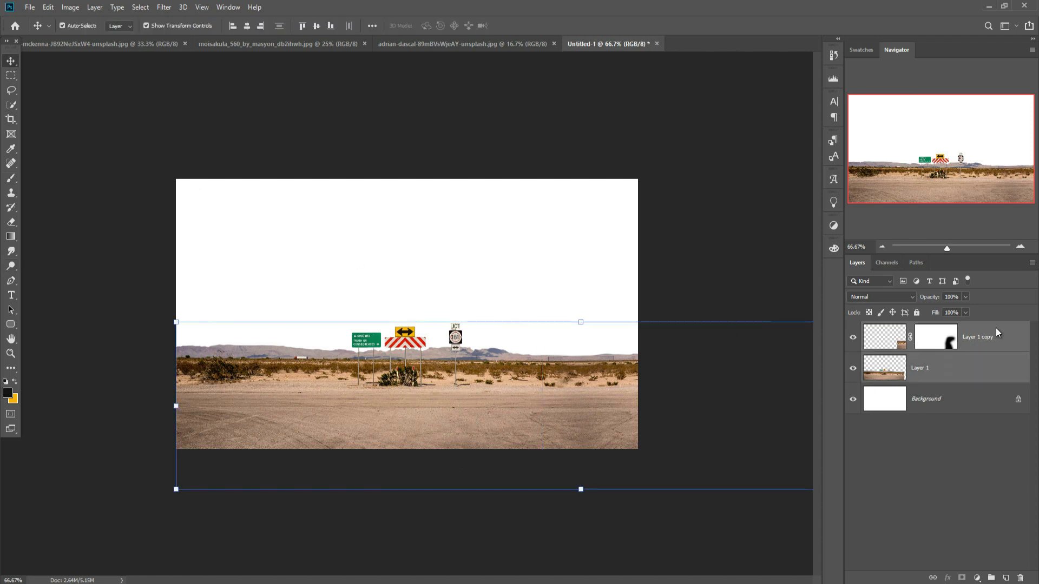
right_click(959, 332)
click(885, 444)
Crop to the existing canvas bounds with Delete Cropped Pixels on to remove the desert layer's overhanging parts.
click(16, 124)
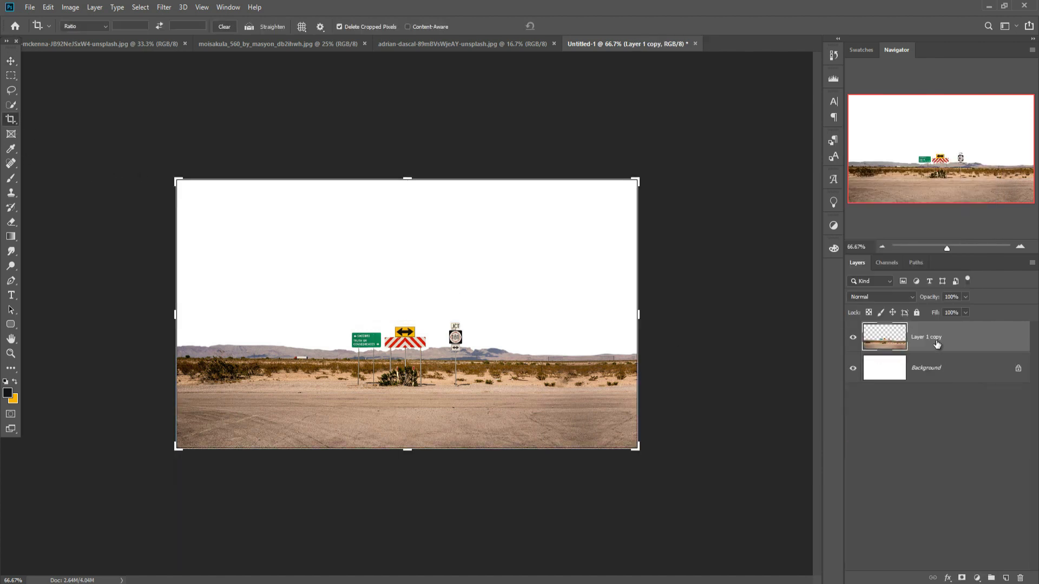
click(8, 63)
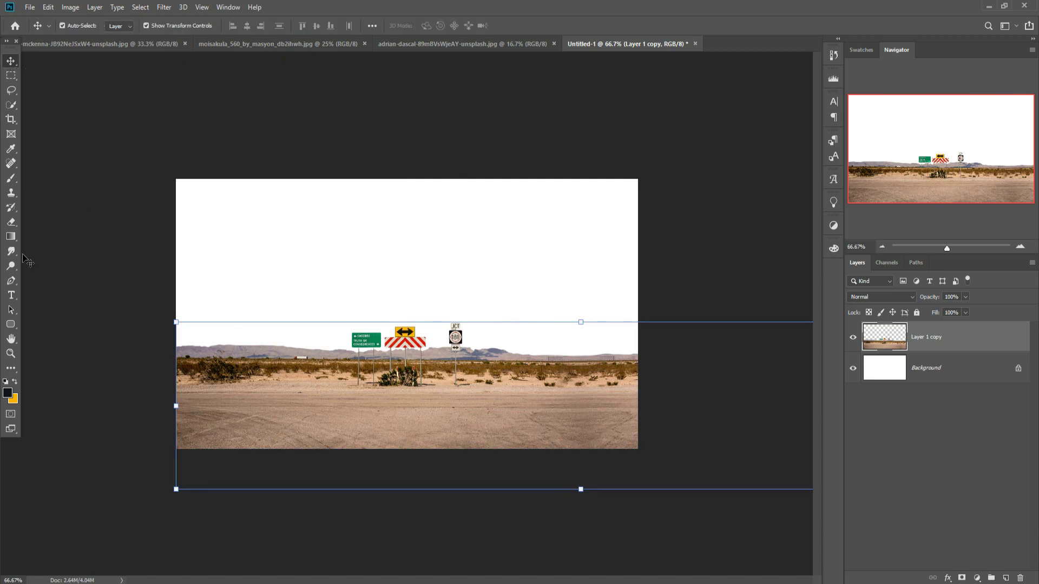
click(10, 120)
click(285, 375)
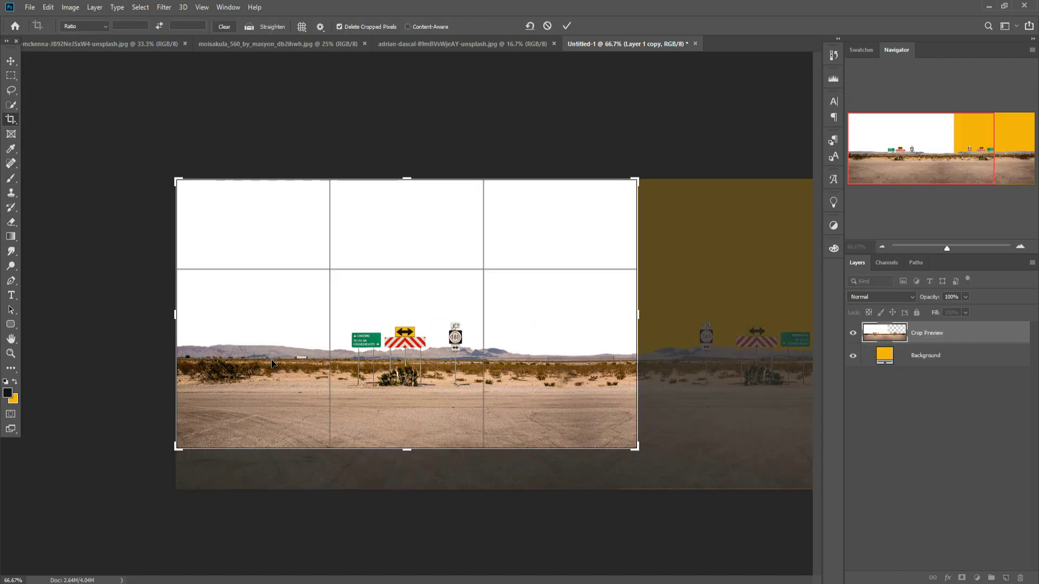
click(566, 27)
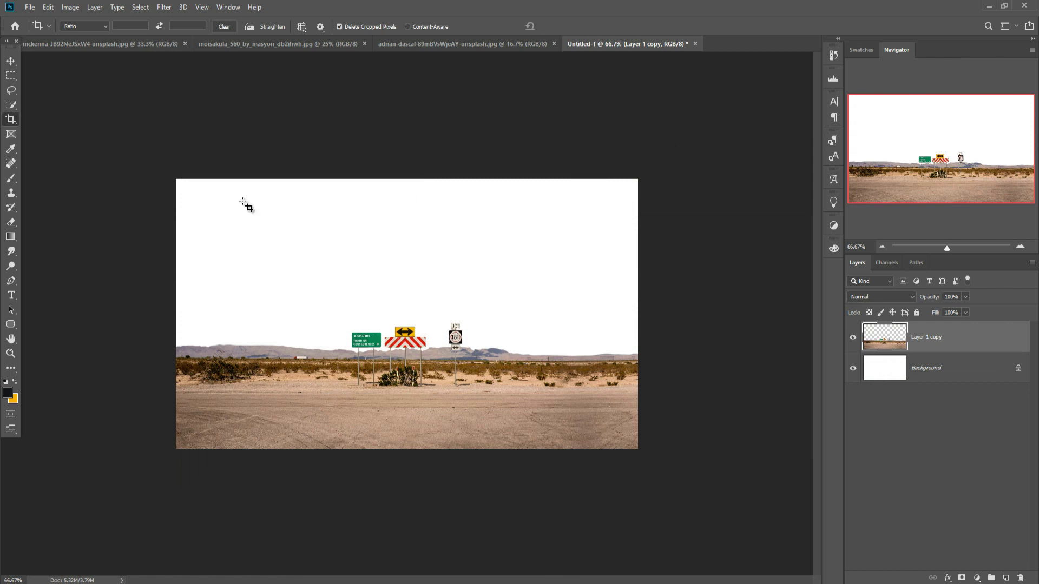
Hide Layer 1 copy and select the full-width grass foreground below the tree line in the moisakula_560 photo with a rectangular marquee.
click(8, 62)
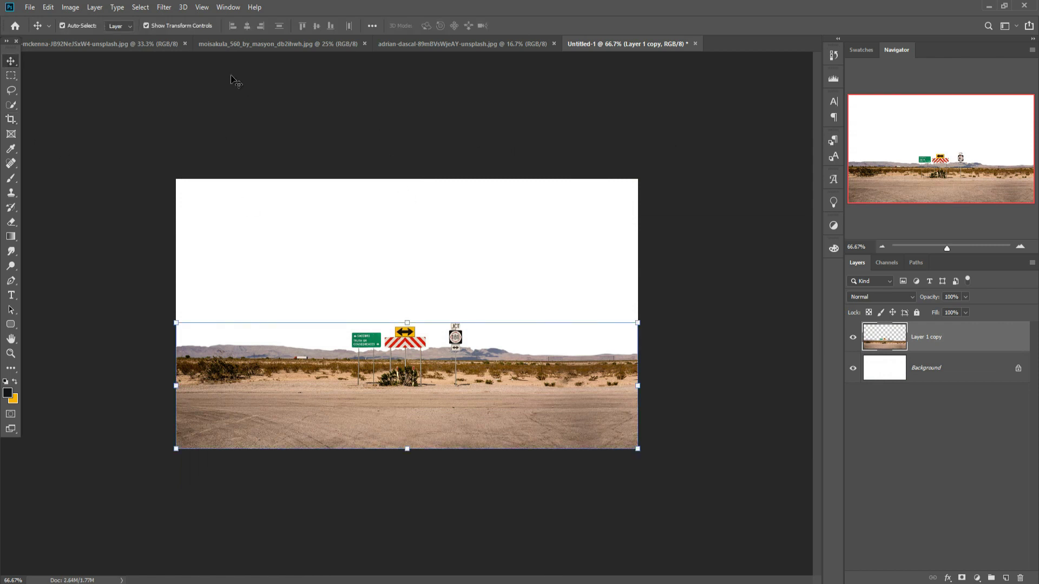
click(853, 341)
click(115, 44)
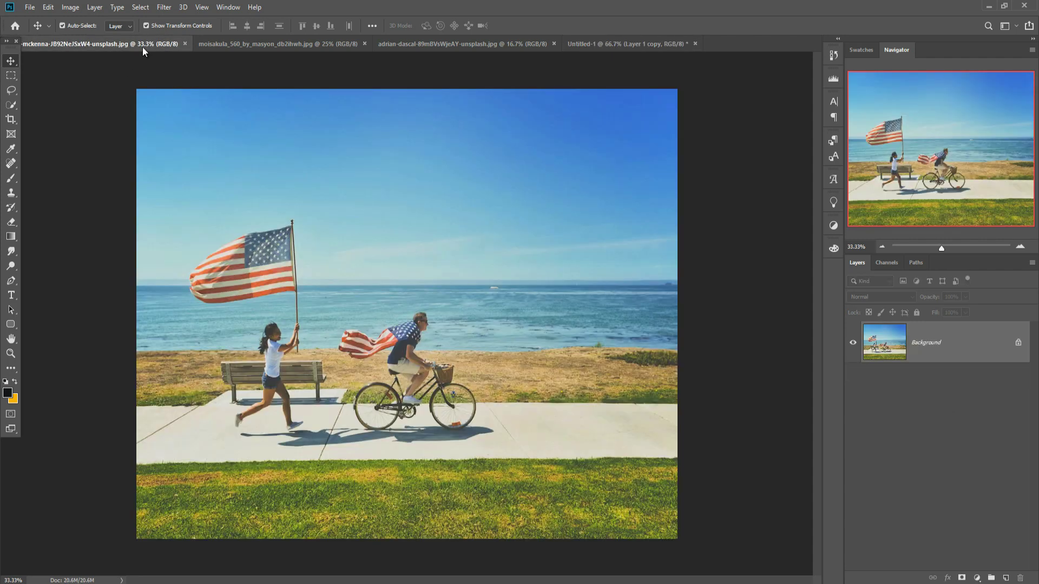
click(295, 46)
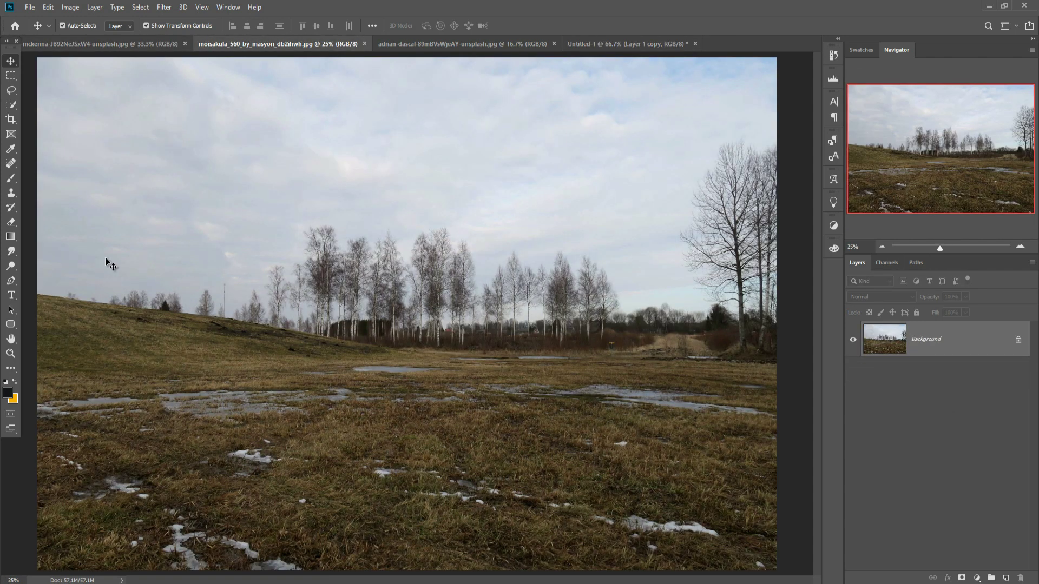
click(11, 75)
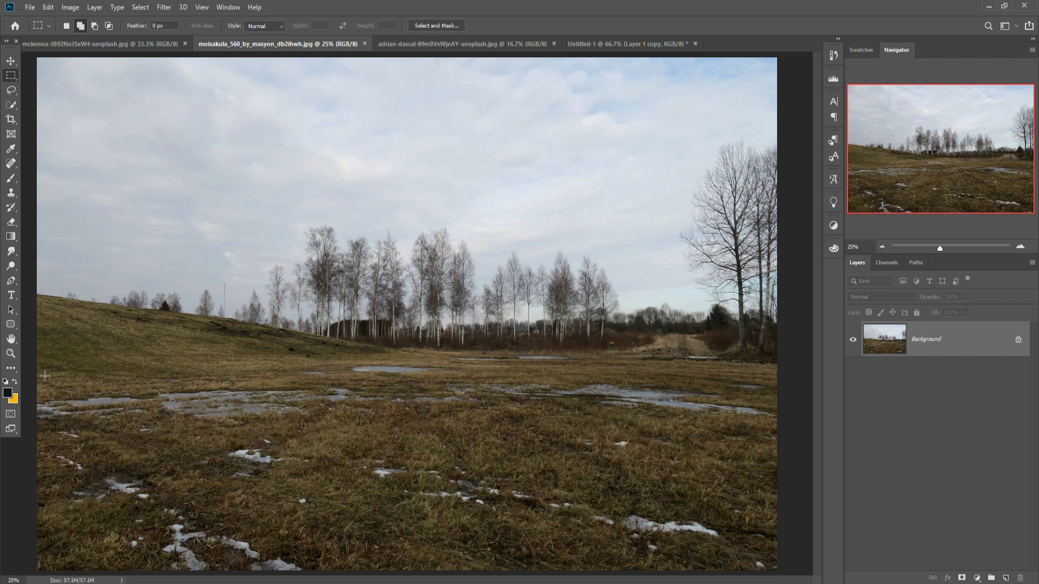
drag(36, 373, 813, 573)
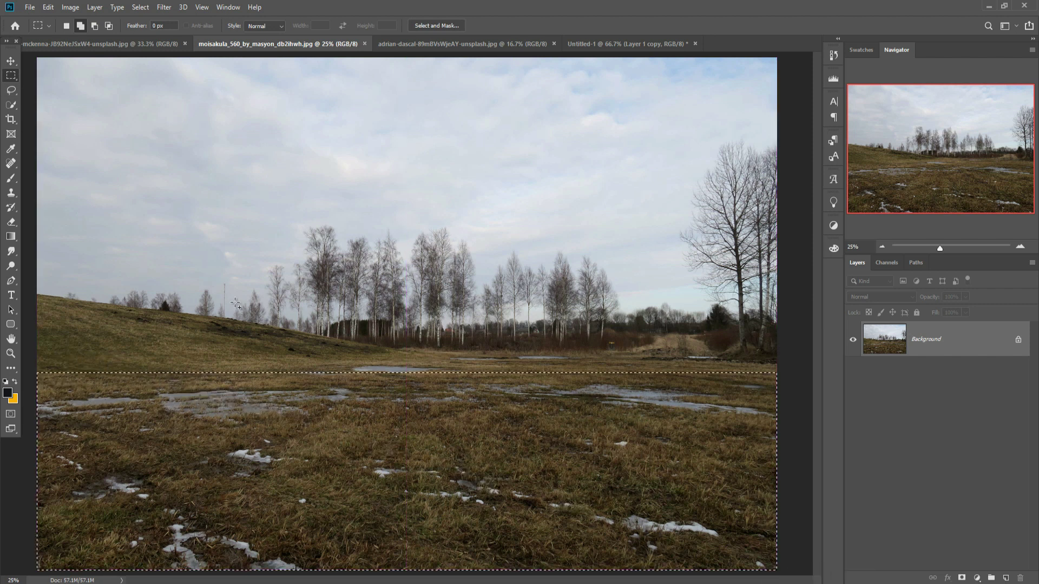
Float the moisakula_560 photo's window, bring the selected grass into Untitled-1 and minimize the photo's window.
click(11, 61)
drag(220, 49, 403, 117)
click(410, 44)
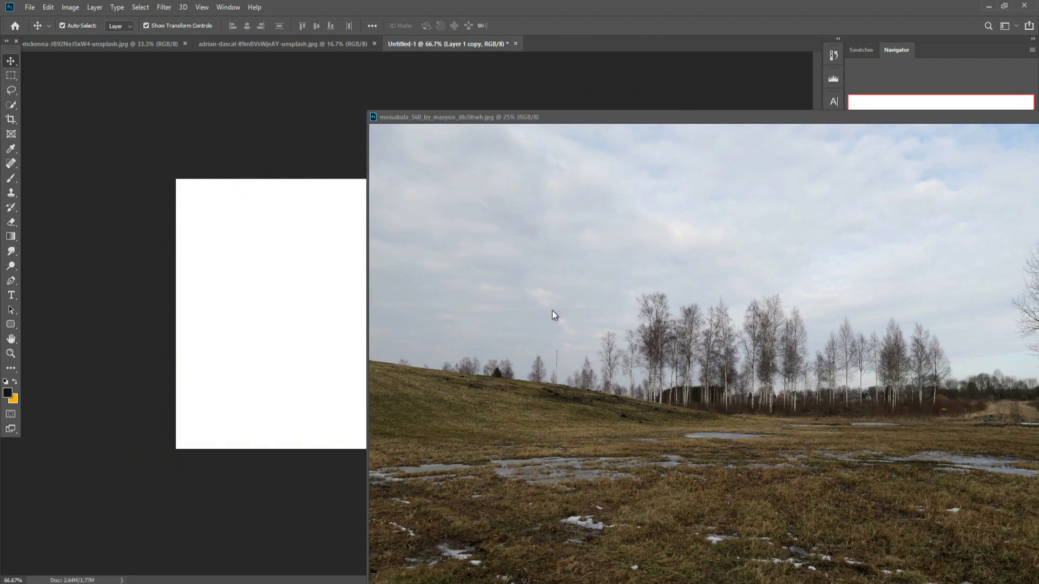
drag(644, 496, 333, 413)
drag(937, 119, 659, 190)
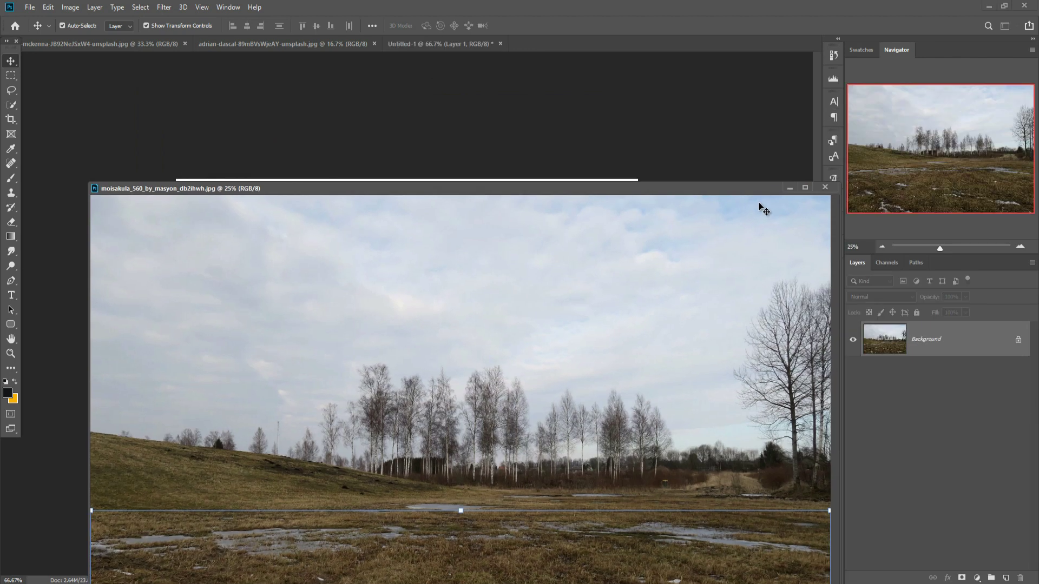
click(789, 186)
Place the grass Layer 1 beneath Layer 1 copy, scale it to 19% and align it with the desert horizon and the canvas's left edge.
drag(940, 345, 936, 379)
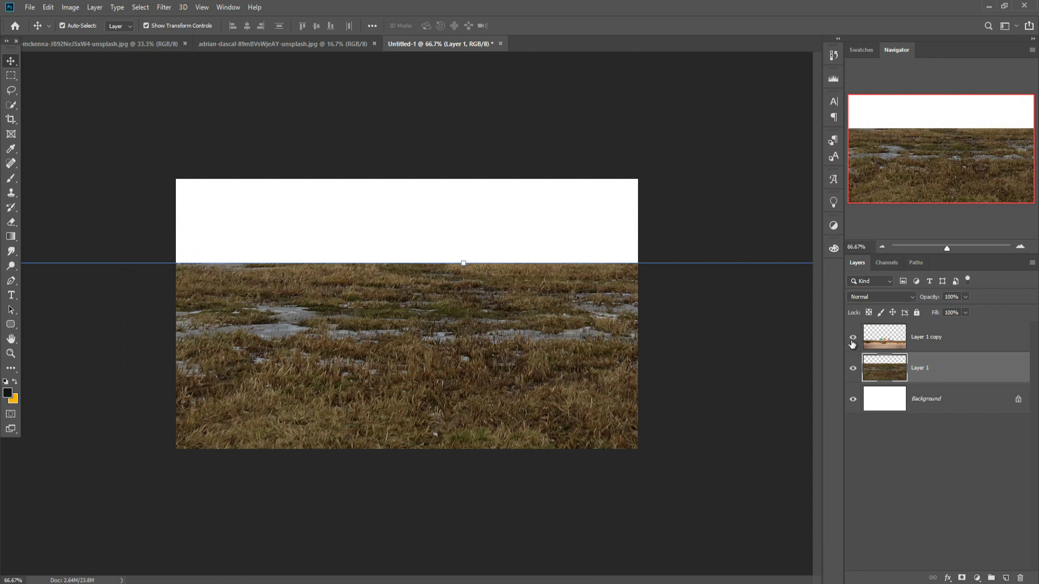
click(853, 339)
drag(465, 266, 464, 525)
drag(470, 532, 375, 389)
drag(377, 470, 375, 459)
drag(379, 420, 369, 421)
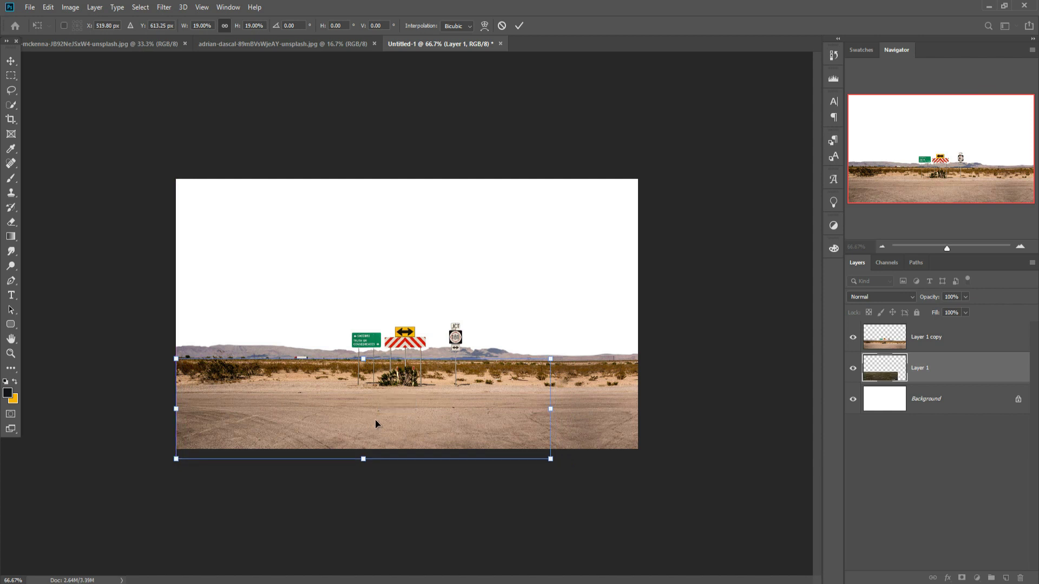
Hide Layer 1 copy, duplicate the grass Layer 1 and shift the duplicate right to cover the rest of the canvas width.
click(853, 339)
right_click(940, 382)
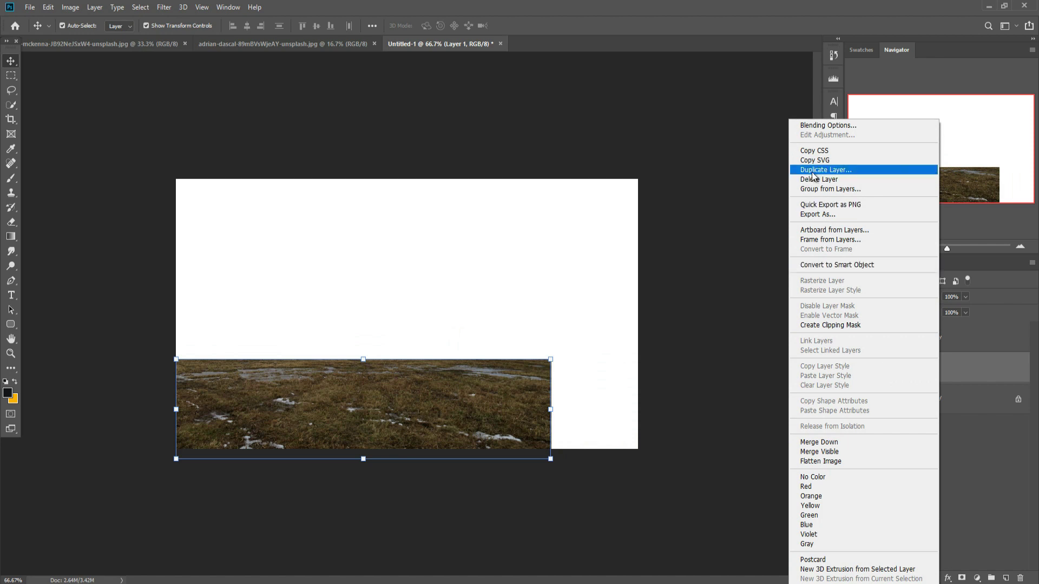
click(813, 171)
click(608, 167)
drag(494, 417, 702, 410)
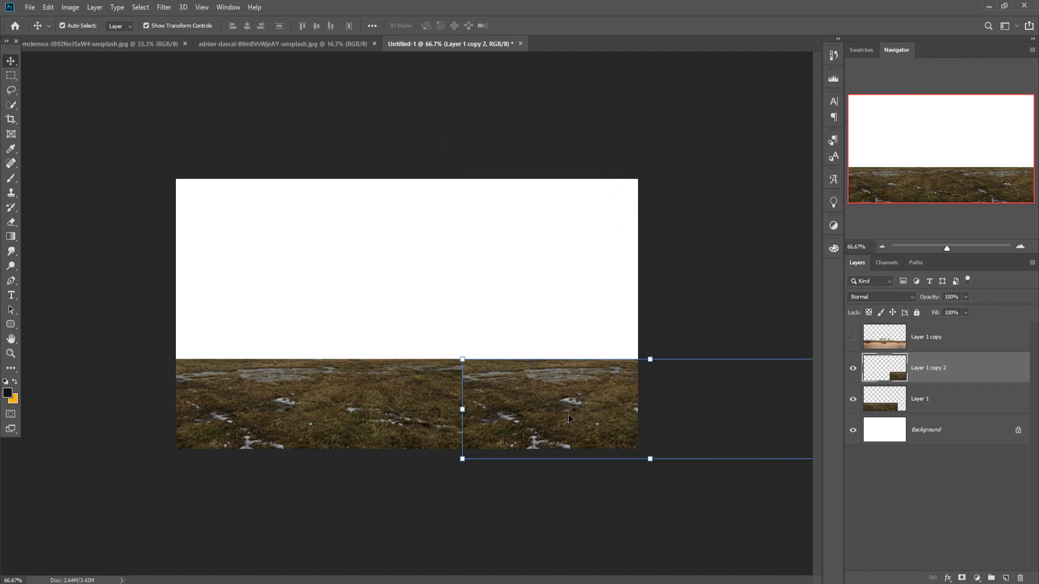
Add a layer mask to Layer 1 copy 2 and paint out the grass seam in black with a soft 175 px brush.
click(960, 577)
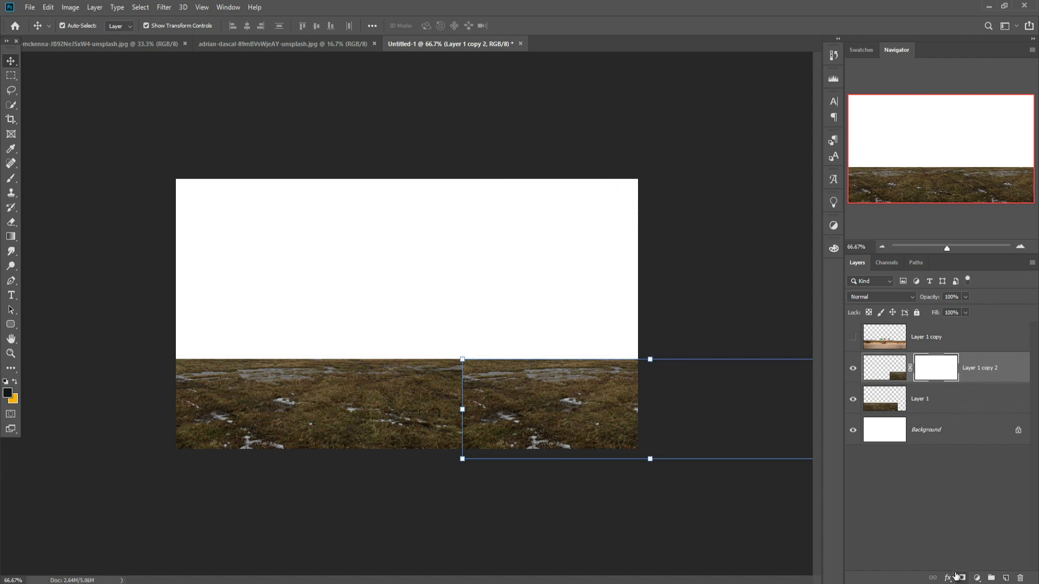
click(11, 178)
mouse_move(443, 368)
mouse_down()
mouse_move(448, 431)
mouse_move(450, 377)
mouse_move(452, 444)
mouse_move(465, 370)
mouse_move(455, 445)
mouse_up()
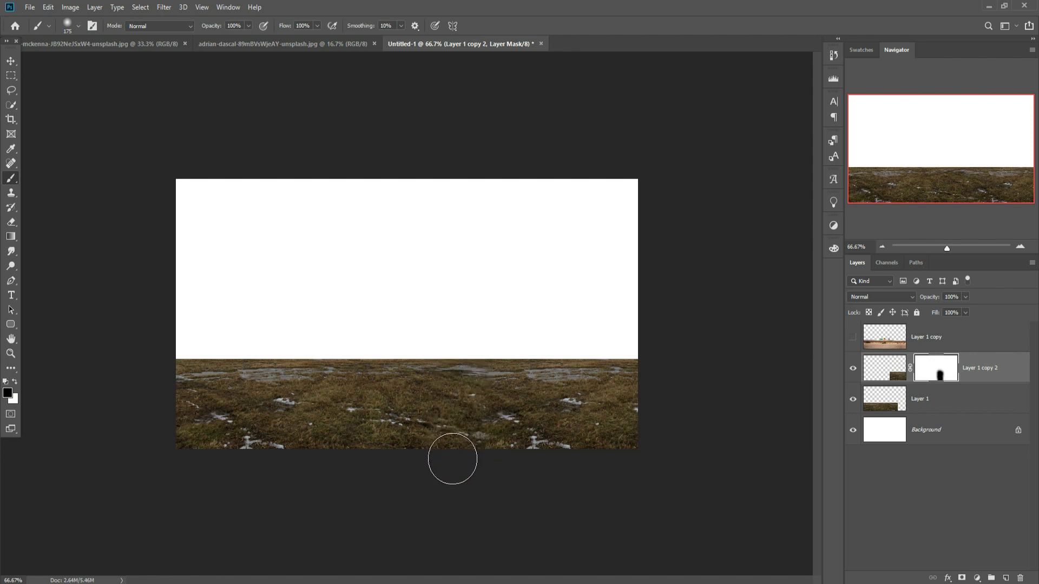
Merge the grass layers Layer 1 and Layer 1 copy 2 into one layer.
click(10, 61)
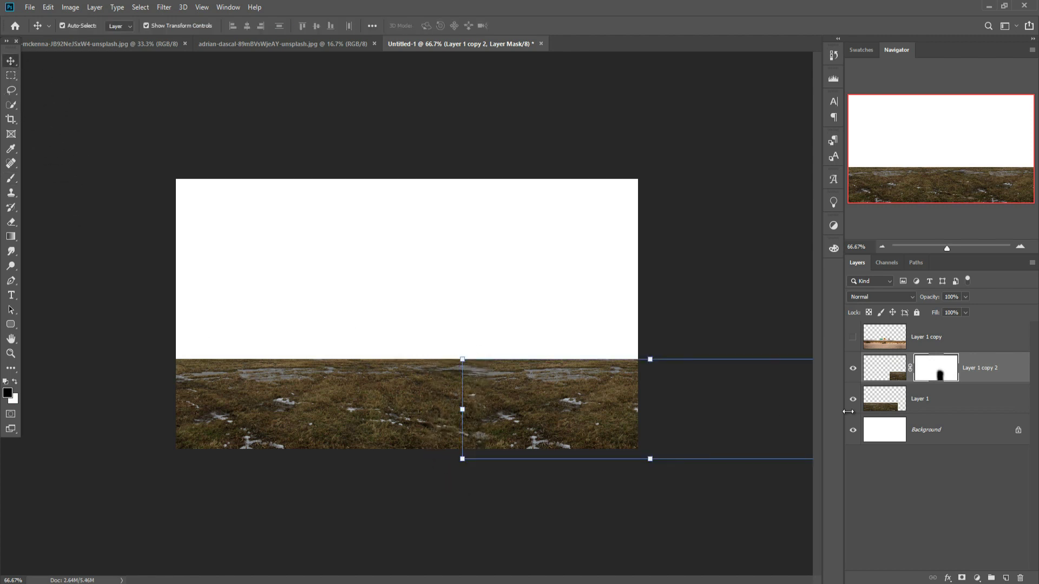
ctrl+click(930, 406)
right_click(932, 371)
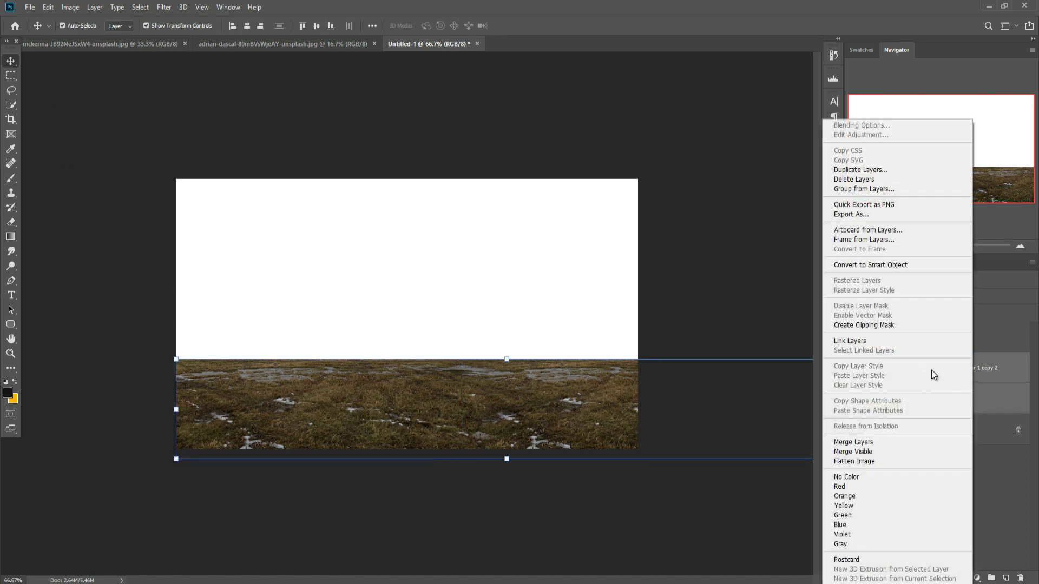
click(865, 443)
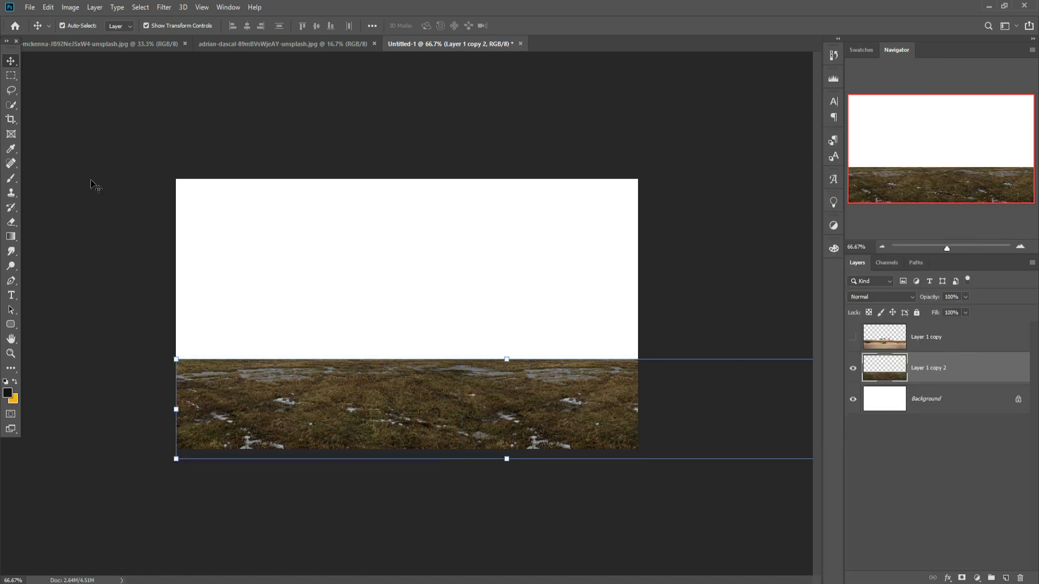
Crop to the existing canvas bounds with Delete Cropped Pixels on to trim the overhanging grass.
click(11, 119)
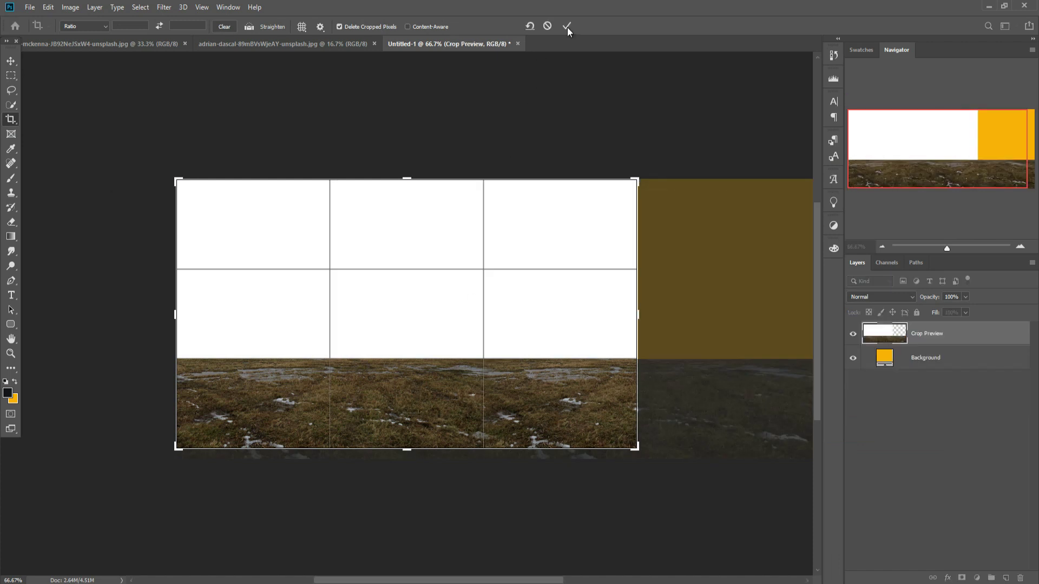
click(567, 26)
click(11, 60)
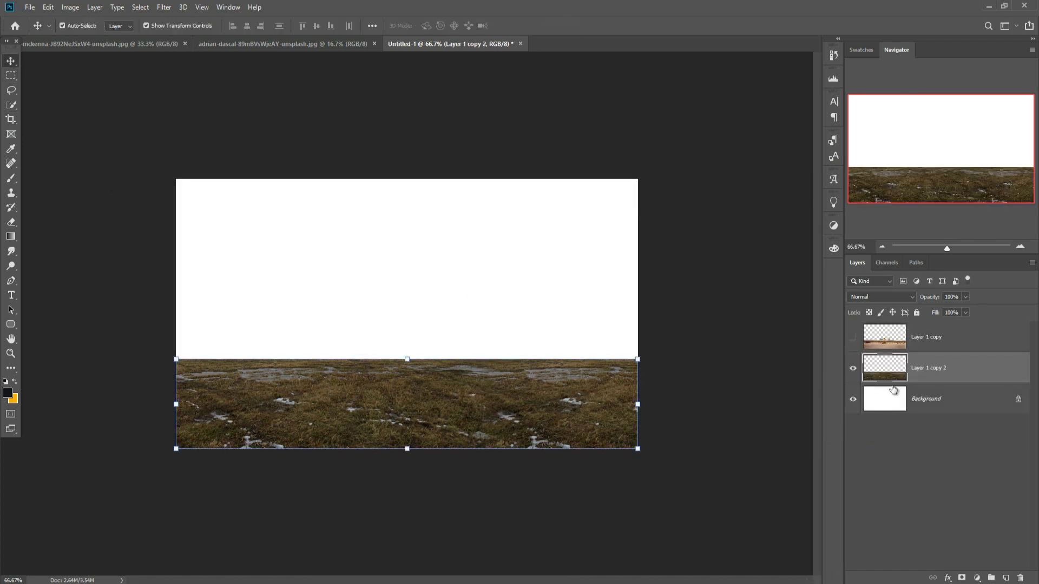
Show Layer 1 copy, duplicate it as Layer 1 copy 3 beneath the grass layer, and hide the original.
click(853, 340)
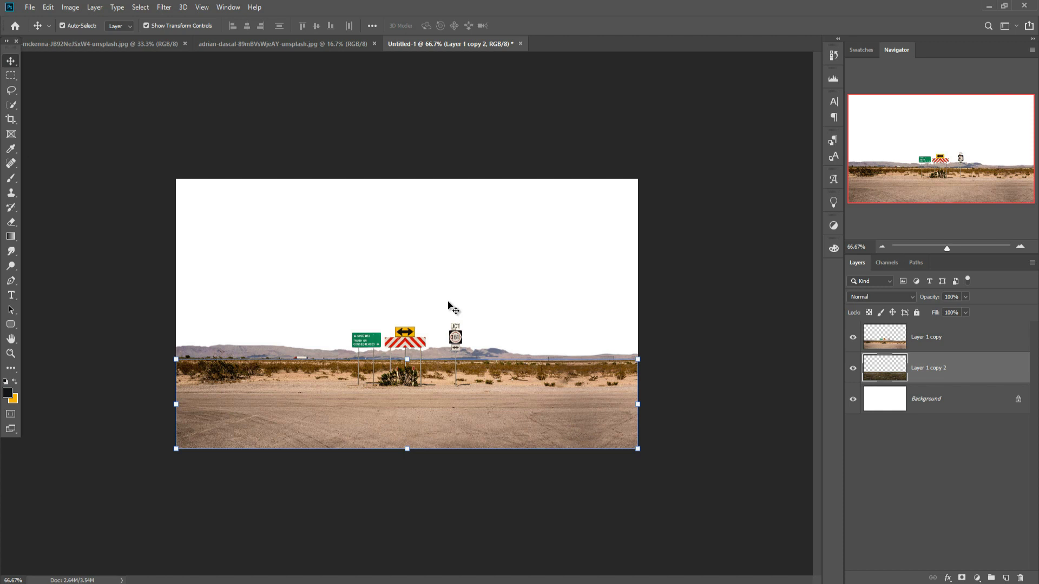
click(933, 344)
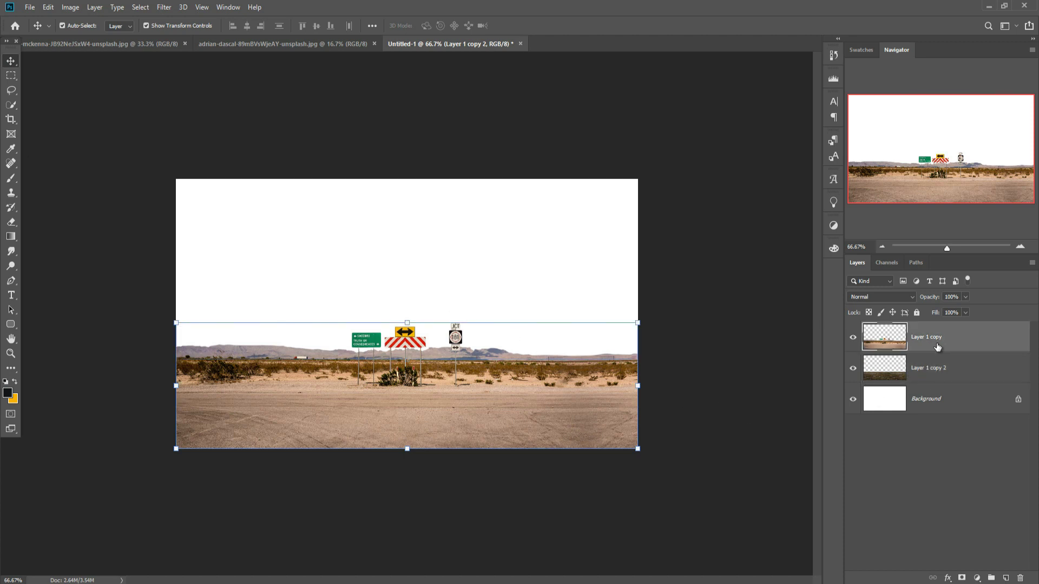
right_click(935, 345)
click(794, 181)
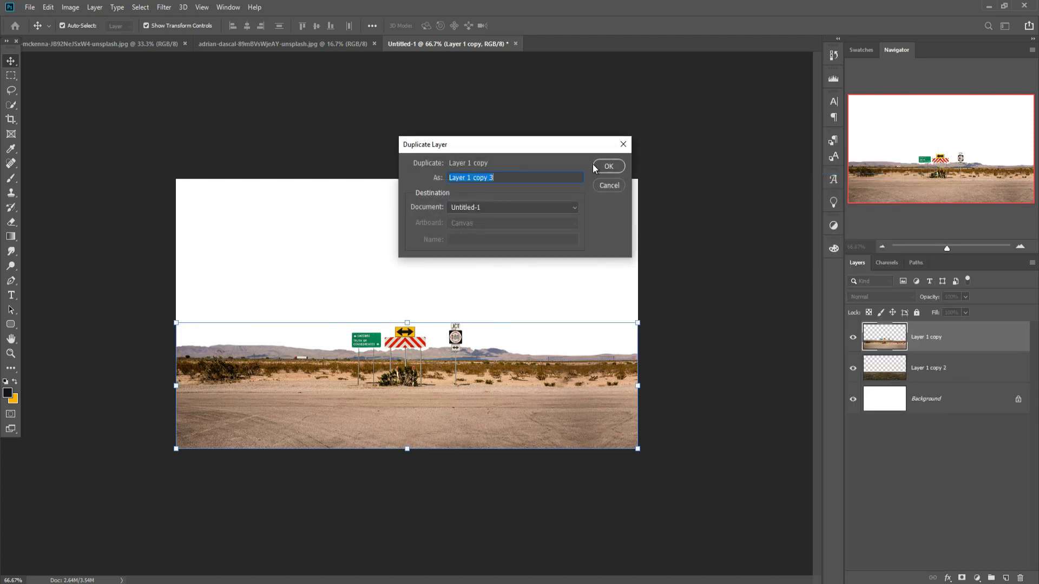
key(Return)
drag(920, 351, 919, 417)
click(853, 338)
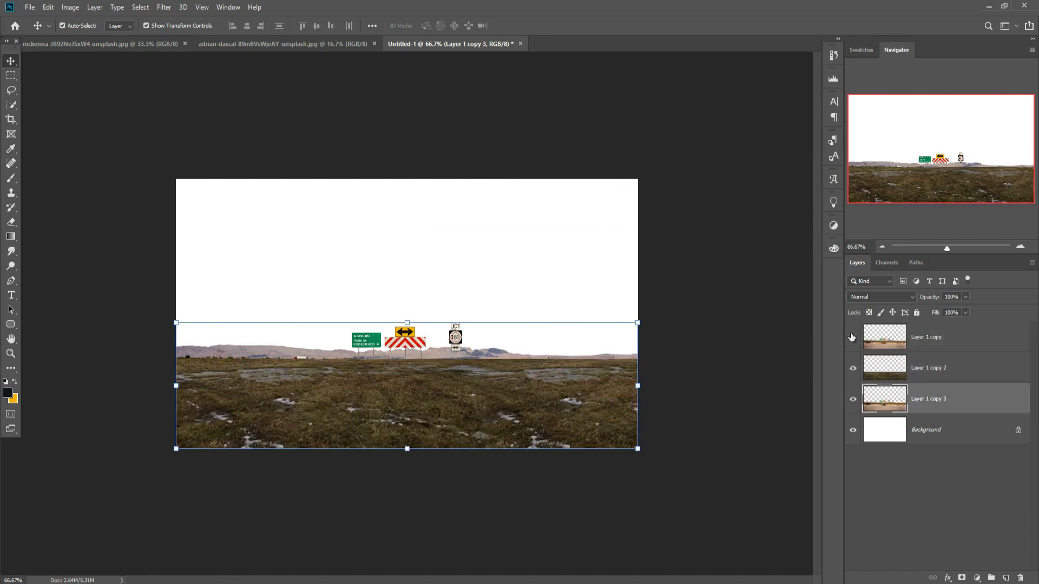
Select the grass Layer 1 copy 2 and reduce the soft brush to 90 px.
click(897, 380)
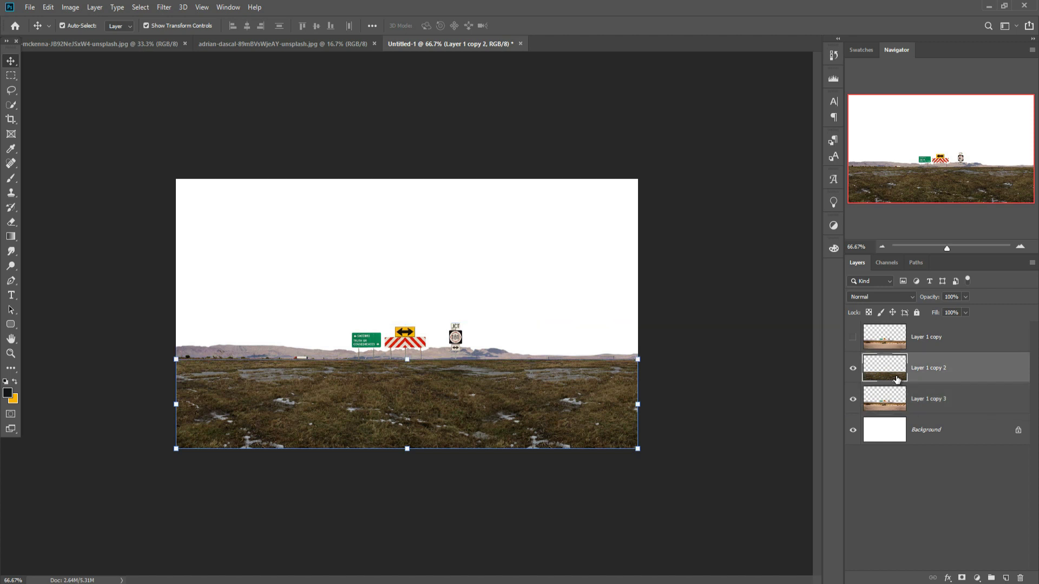
click(11, 178)
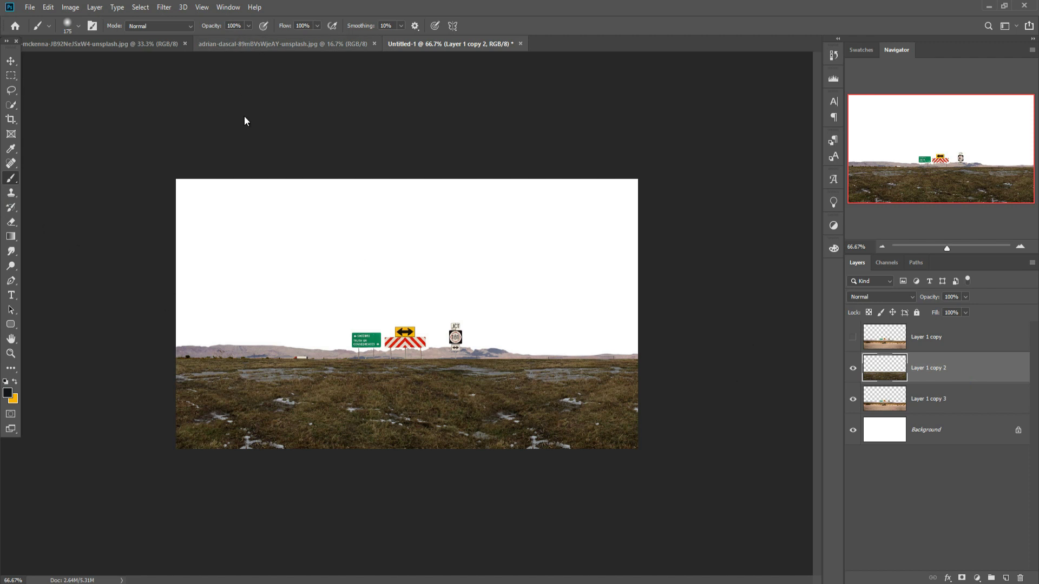
key(bracketleft)
key(bracketleft)
key(bracketleft)
key(bracketleft)
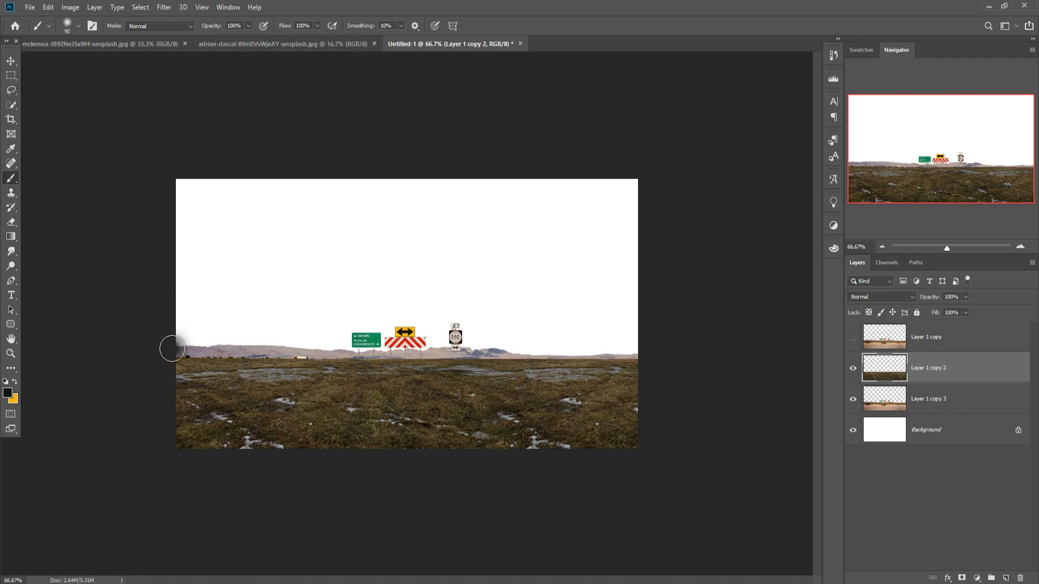
drag(170, 348, 202, 348)
click(201, 348)
key(ctrl+z)
Add a layer mask to Layer 1 copy 2 and paint black along the horizon to soften the grass's upper edge.
click(963, 579)
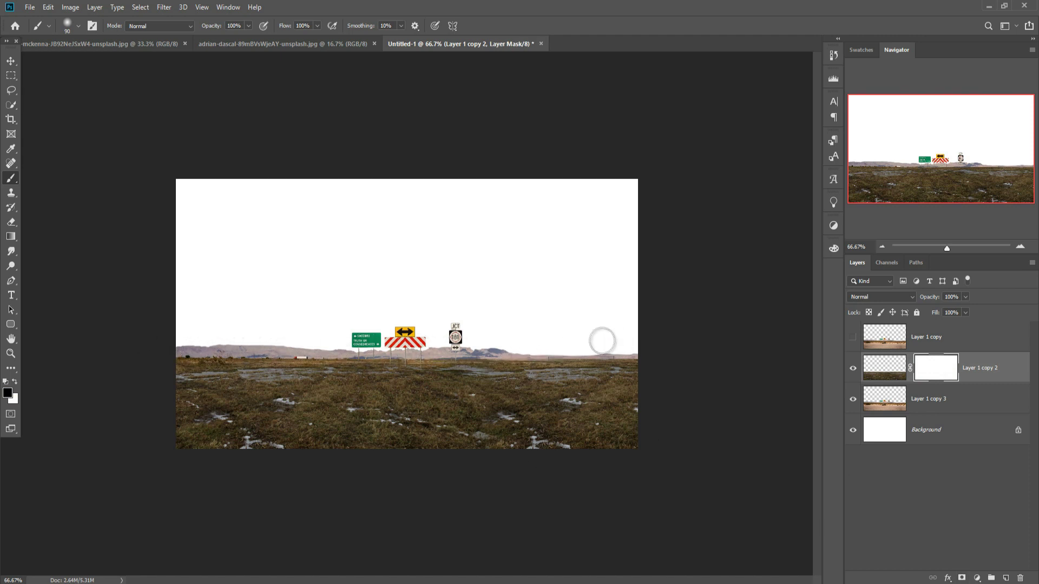
mouse_move(635, 346)
mouse_down()
mouse_move(596, 348)
mouse_move(656, 355)
mouse_up()
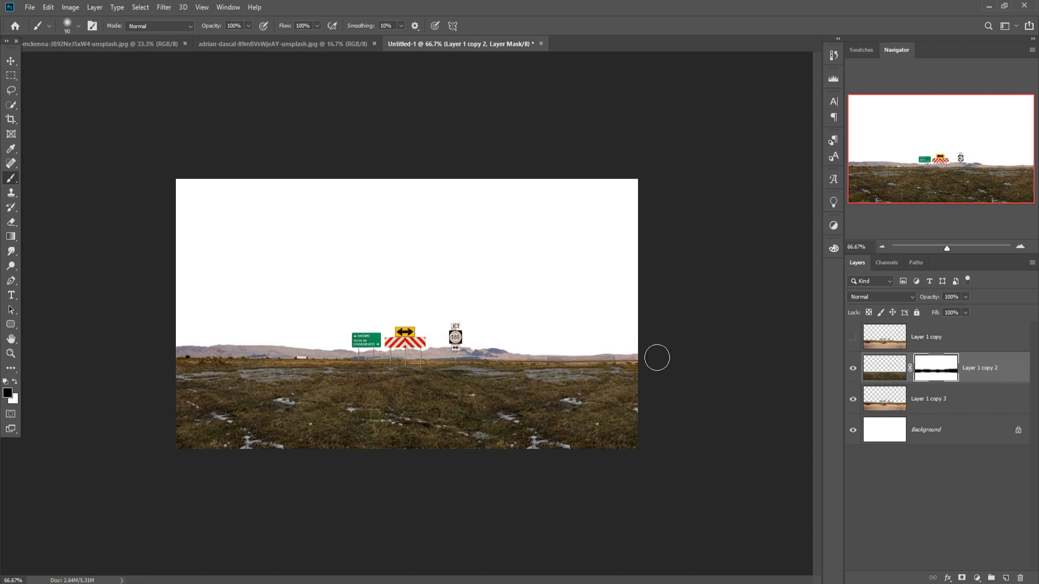
Add a layer mask to Layer 1 copy 3 and paint out the road signs in black.
click(886, 400)
click(962, 578)
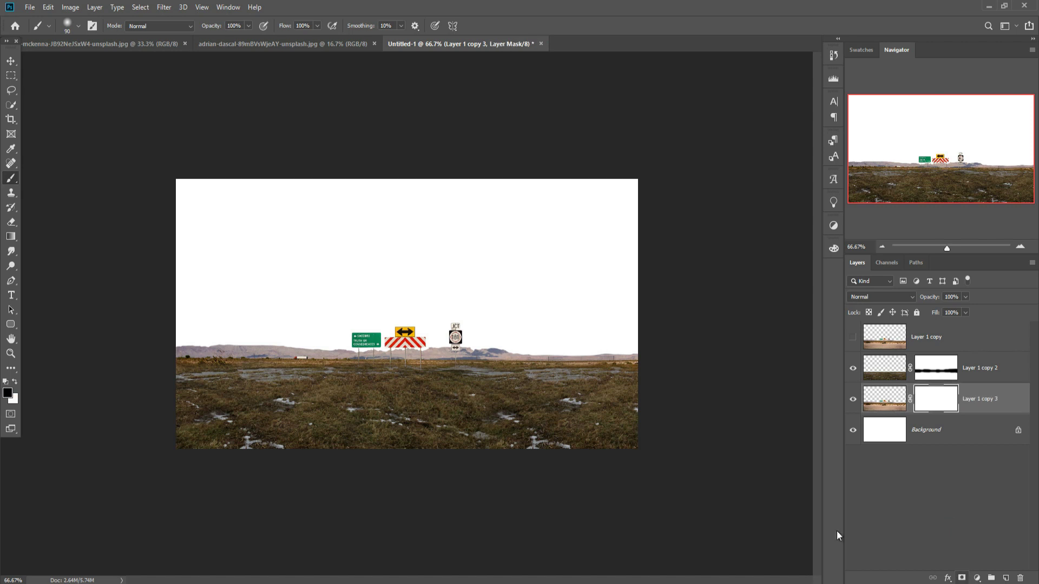
mouse_move(393, 324)
mouse_down()
mouse_move(429, 323)
mouse_move(431, 332)
mouse_move(348, 334)
mouse_move(426, 341)
mouse_move(462, 325)
mouse_move(460, 337)
mouse_move(425, 335)
mouse_move(473, 334)
mouse_move(373, 339)
mouse_move(522, 339)
mouse_move(371, 334)
mouse_up()
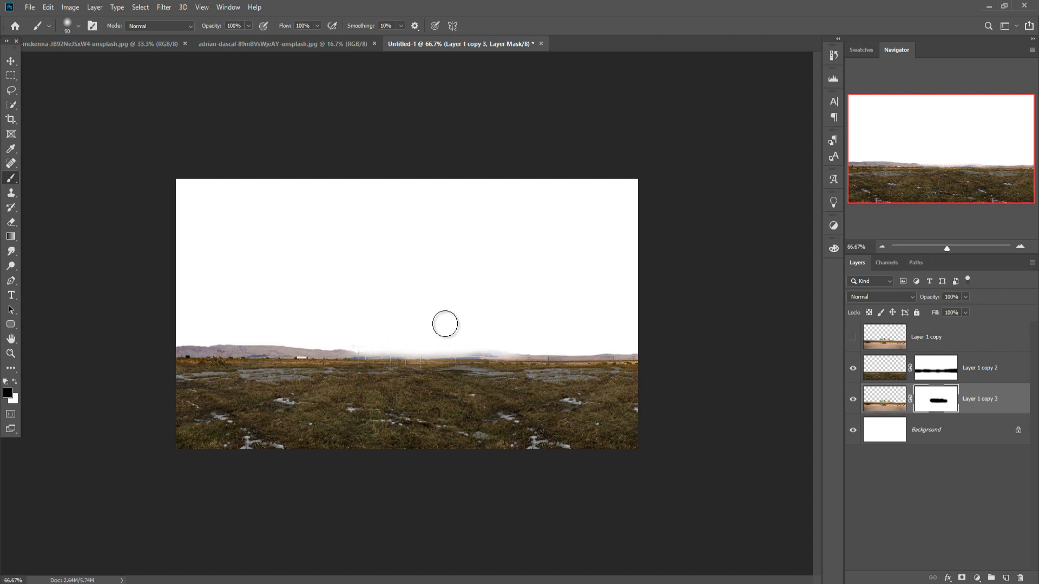
Merge Layer 1 copy 2 and Layer 1 copy 3 into one layer and show Layer 1 copy again.
click(11, 60)
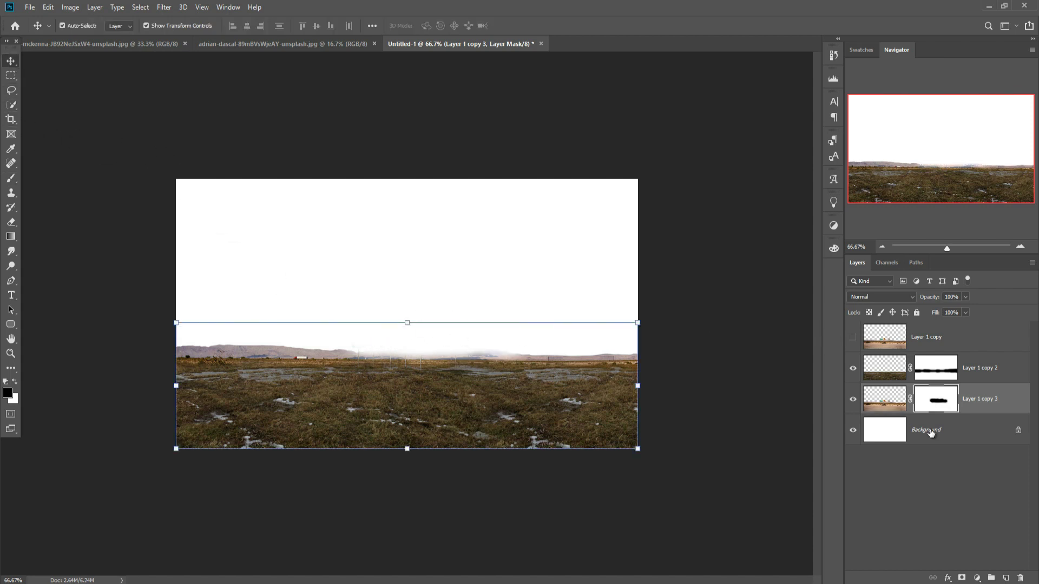
click(975, 375)
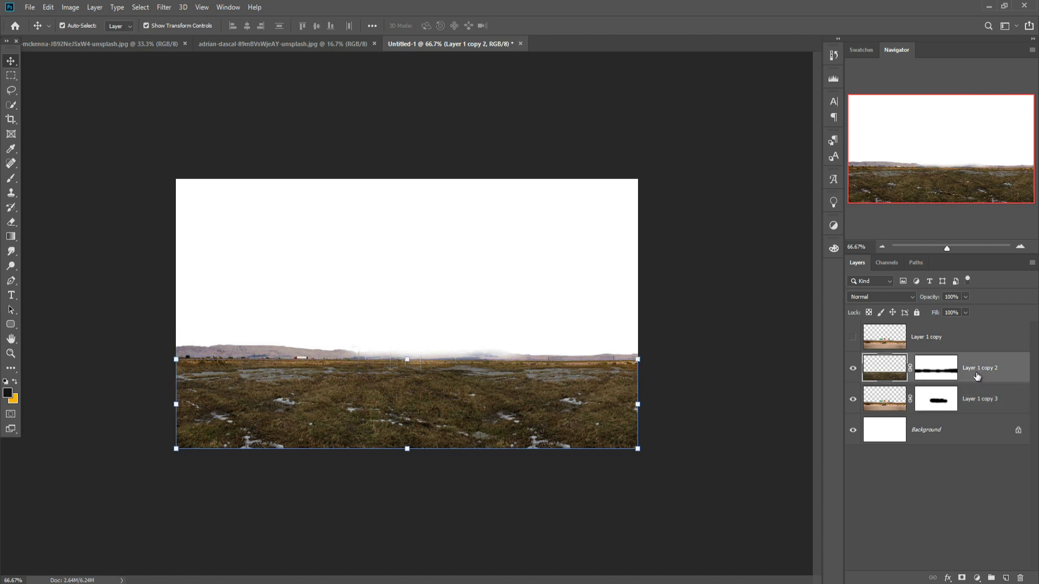
shift+click(978, 400)
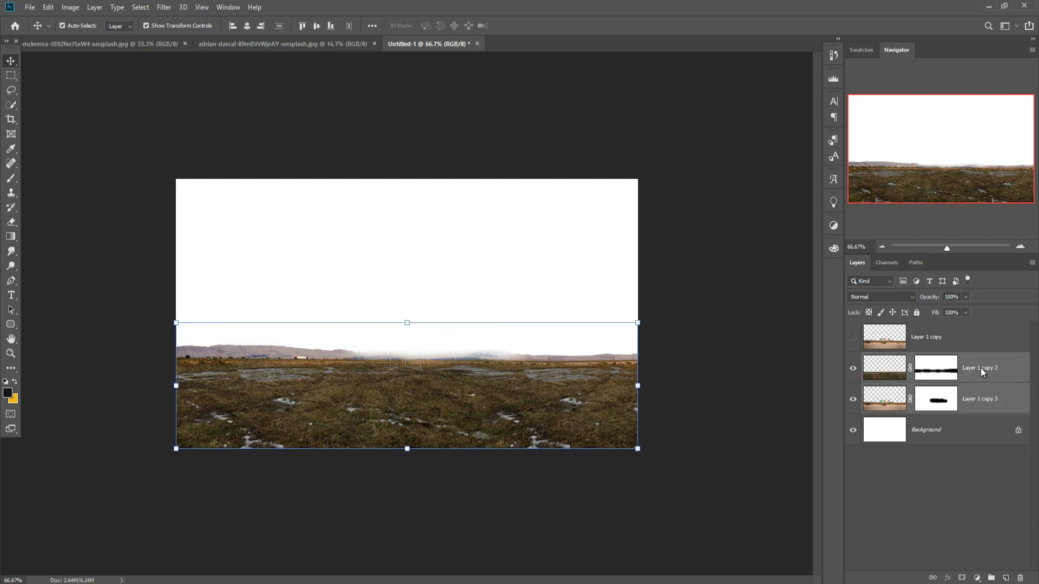
right_click(980, 368)
click(898, 440)
click(854, 370)
click(853, 369)
click(857, 339)
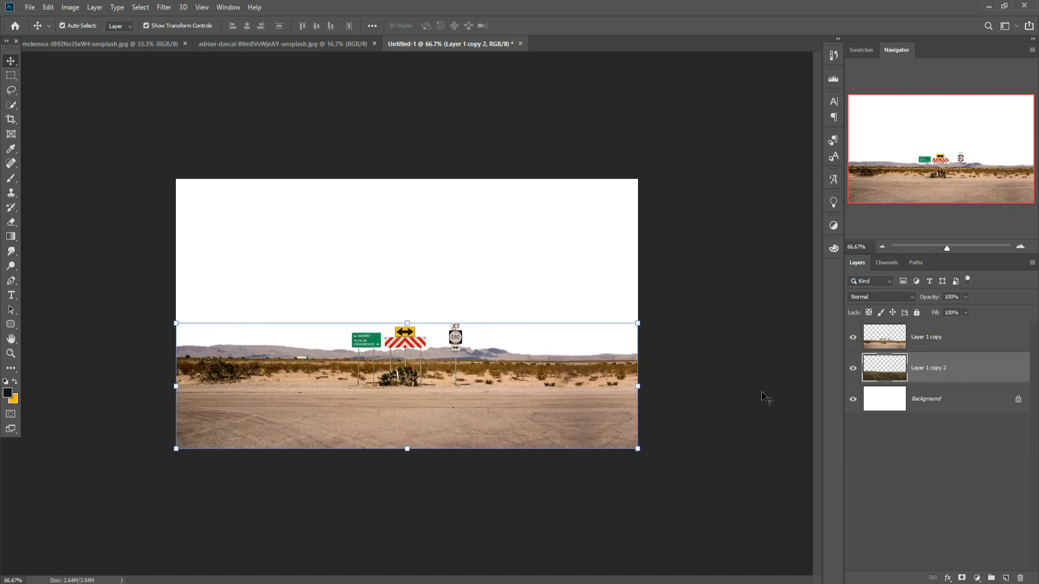
Start Puppet Warp on Layer 1 copy, pin the desert ground, and bend its left end up and over.
click(346, 416)
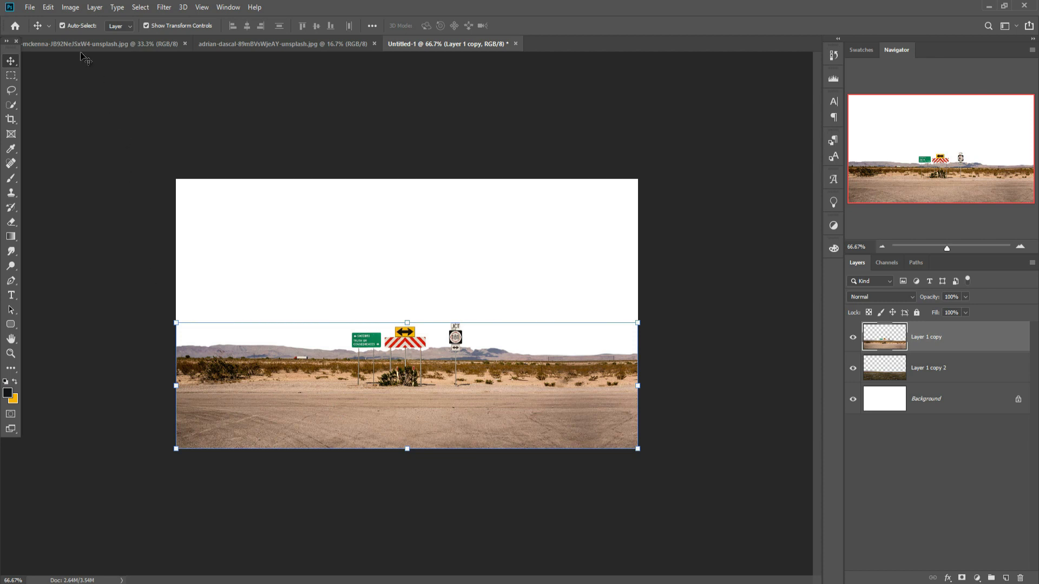
click(48, 8)
click(73, 236)
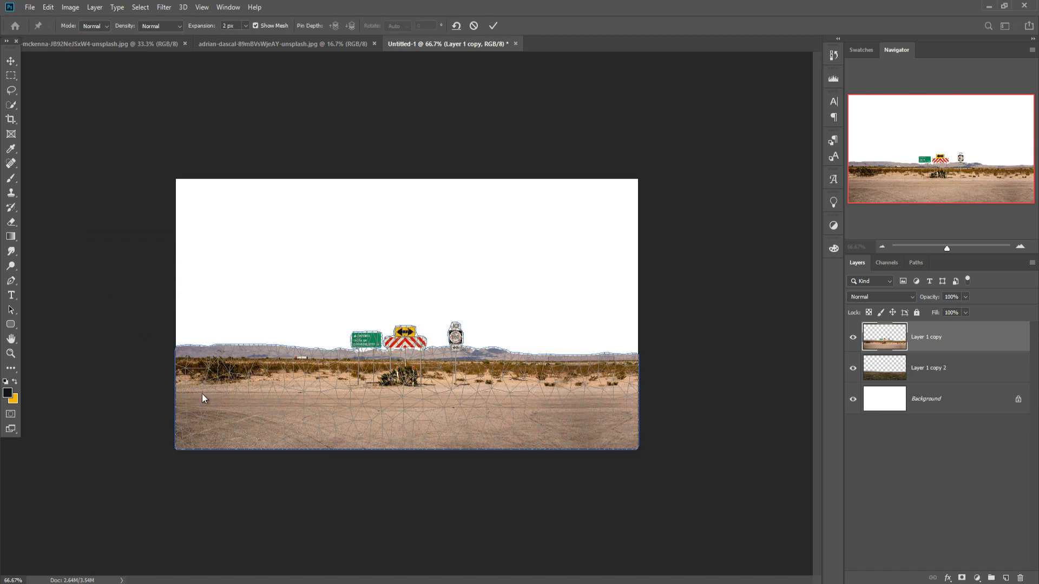
click(186, 384)
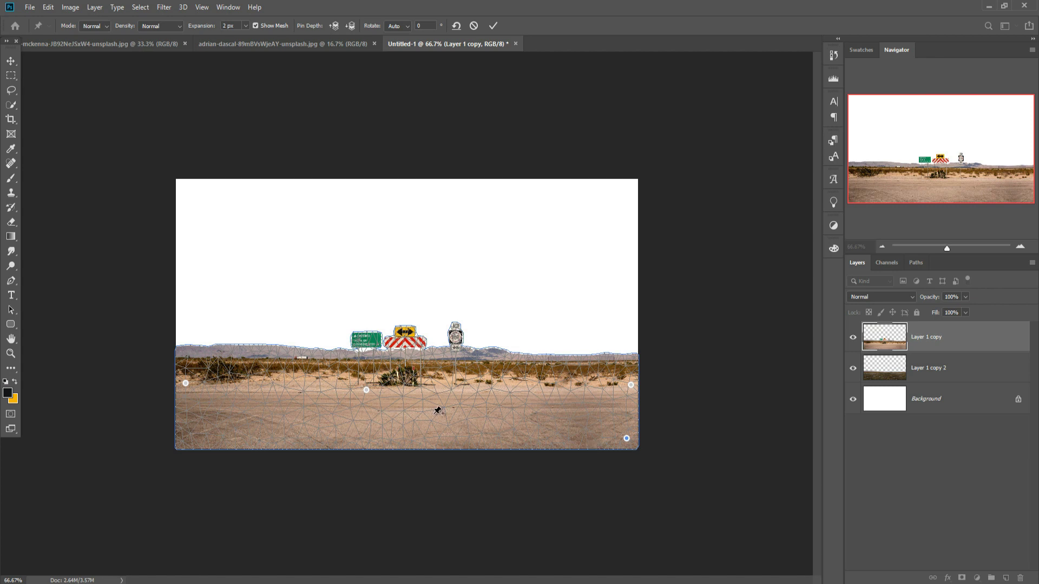
mouse_move(186, 383)
mouse_down()
mouse_move(198, 338)
mouse_move(224, 298)
mouse_move(275, 253)
mouse_move(286, 222)
mouse_move(352, 214)
mouse_move(283, 220)
mouse_move(201, 273)
mouse_move(168, 360)
mouse_move(174, 391)
mouse_up()
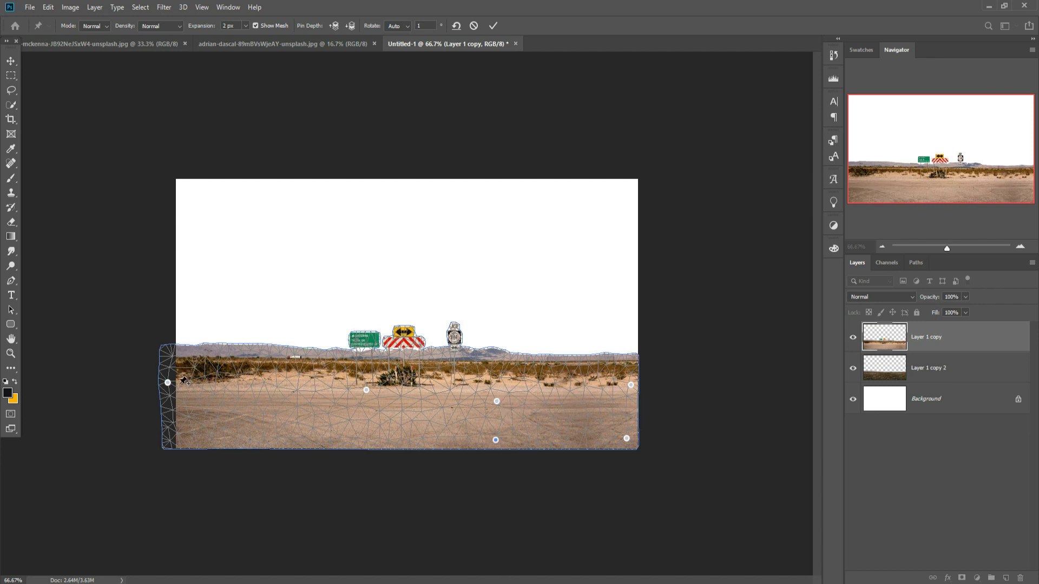
drag(170, 375, 418, 224)
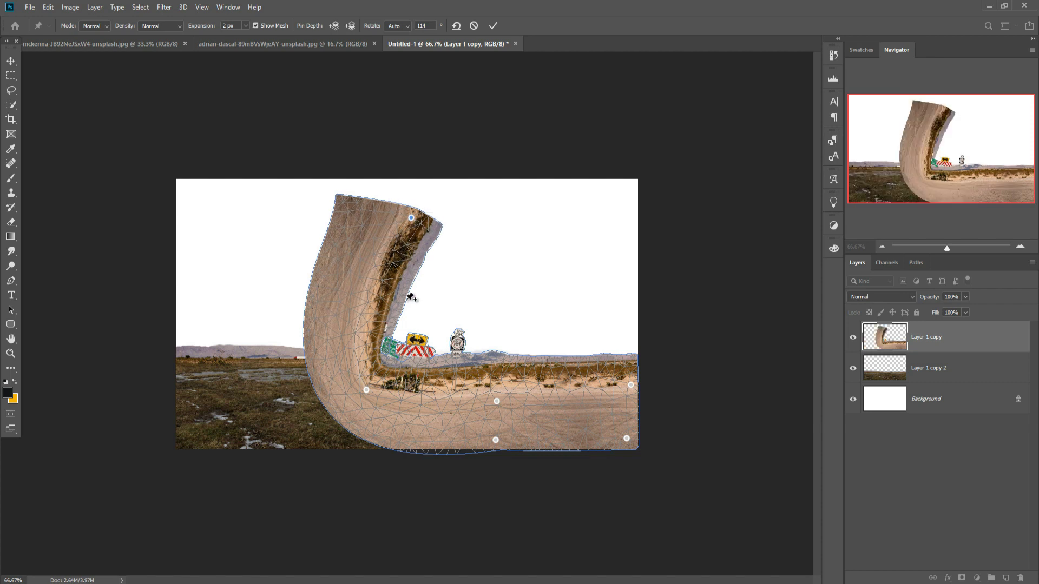
Refine the curl with more Puppet Warp pins along the road's bend, tip and lower edge, and apply the warp.
drag(411, 218, 361, 215)
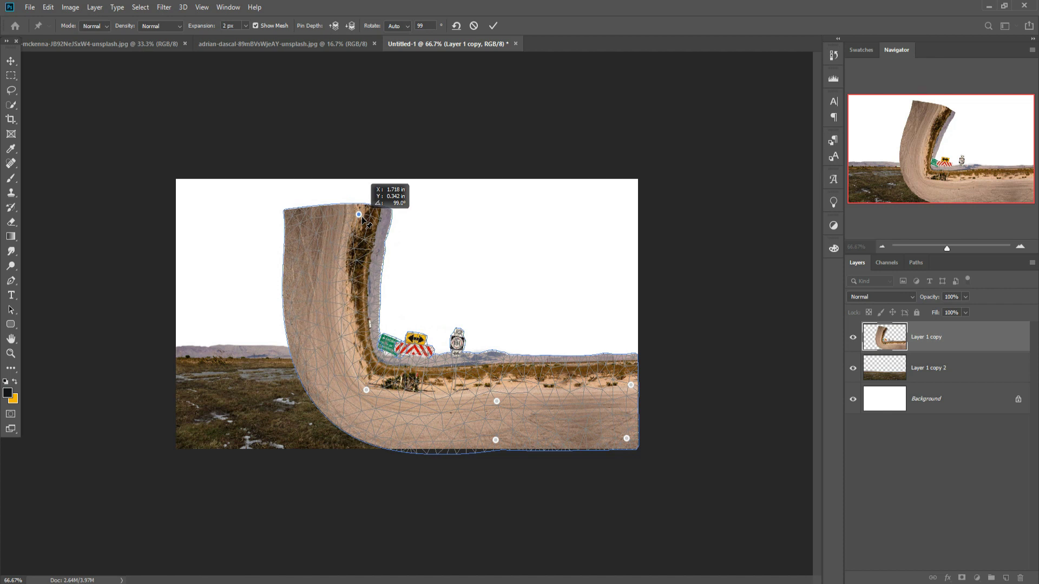
mouse_move(361, 217)
mouse_down()
mouse_move(340, 230)
mouse_move(345, 215)
mouse_move(395, 215)
mouse_move(416, 234)
mouse_move(402, 208)
mouse_move(378, 214)
mouse_up()
click(345, 316)
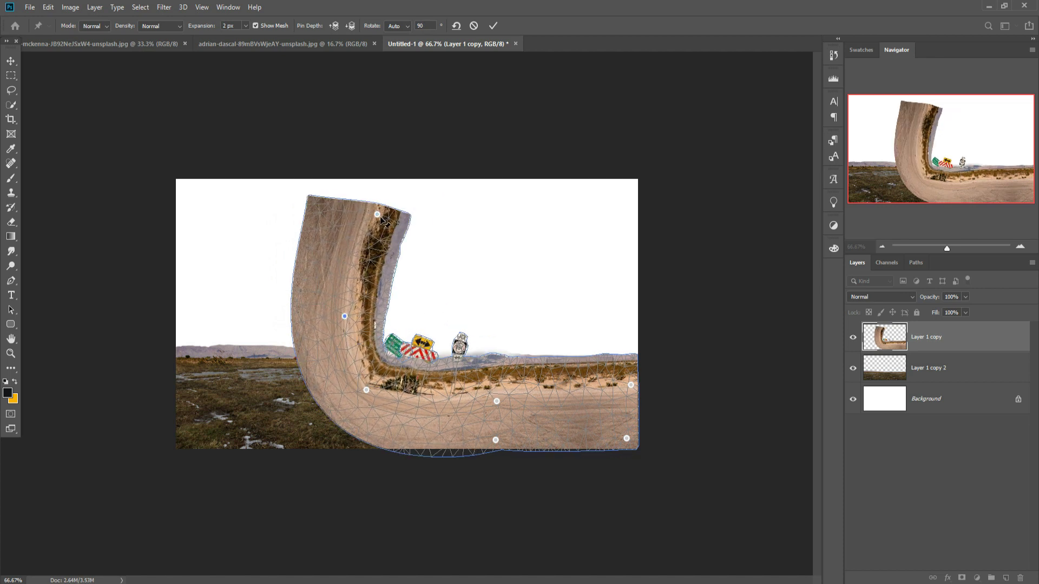
drag(377, 215, 432, 252)
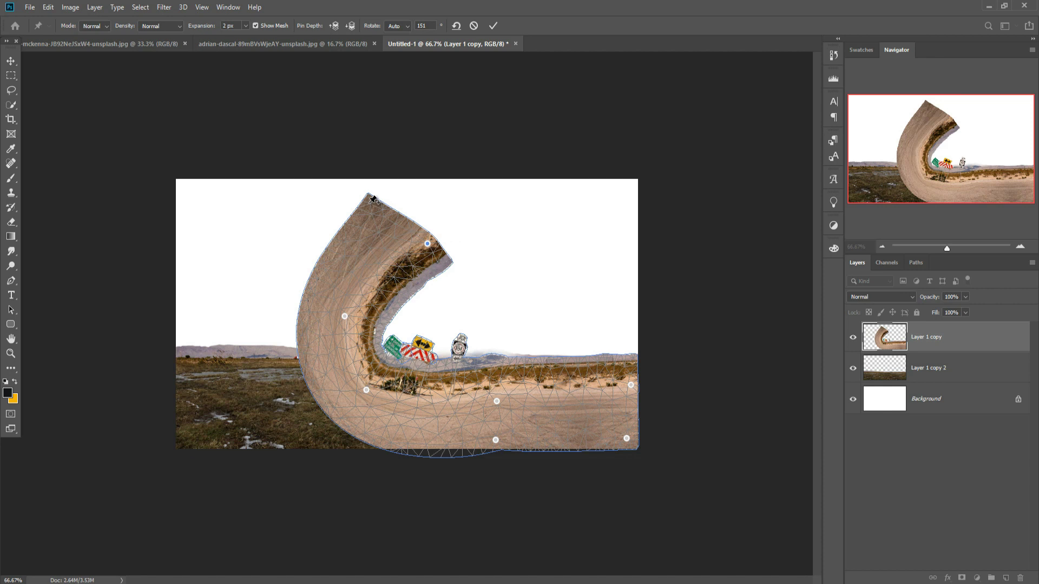
drag(371, 204, 385, 216)
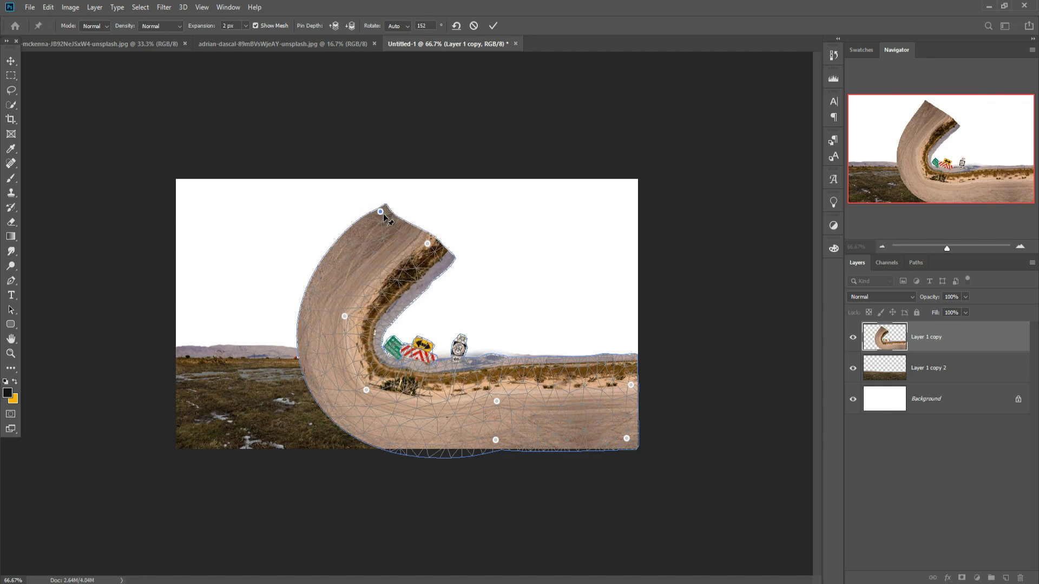
drag(436, 450, 466, 441)
click(464, 441)
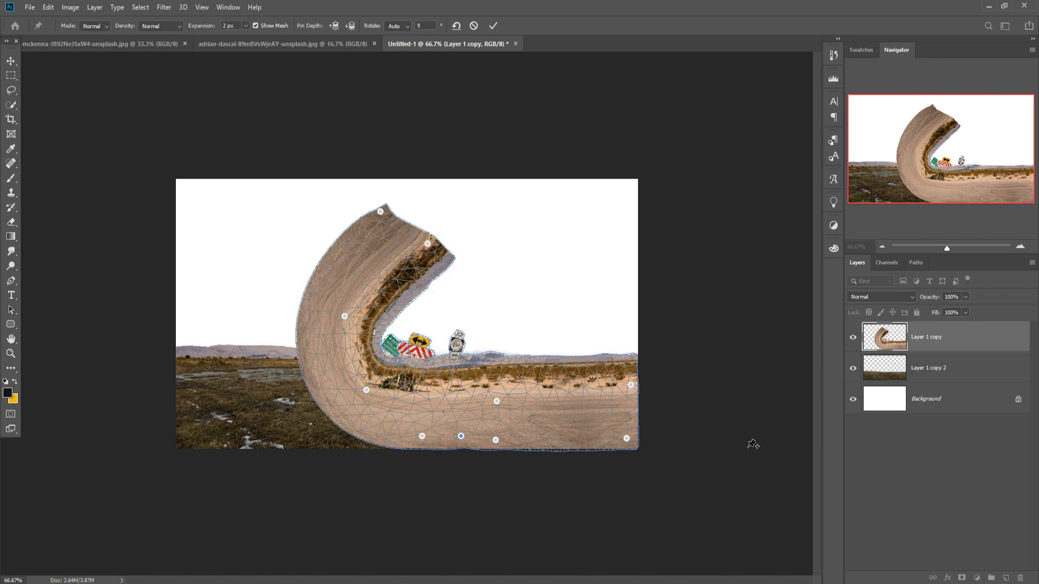
click(493, 26)
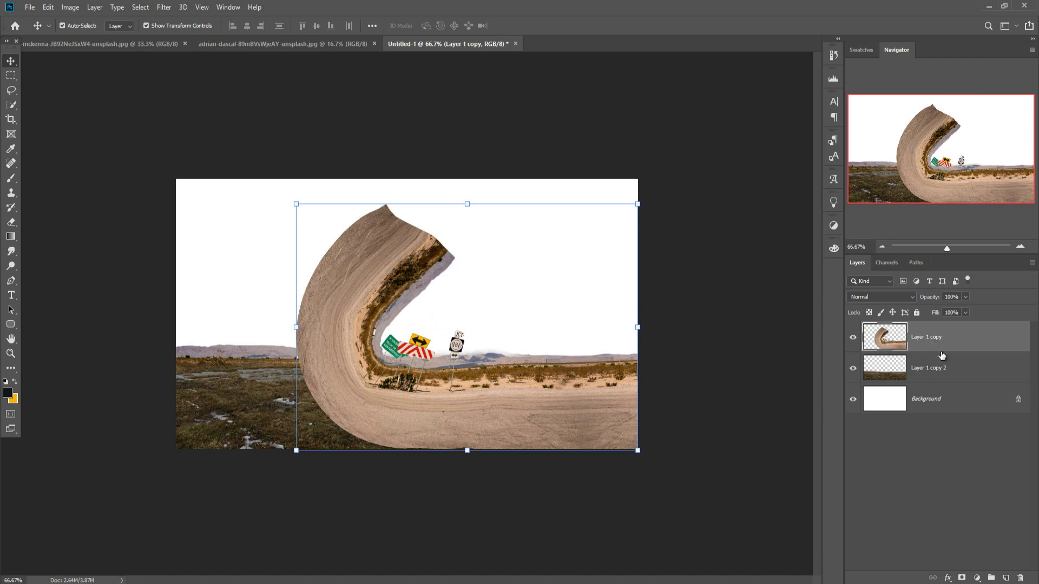
Add a layer mask to Layer 1 copy and fade out the curled road's tip with a larger soft black brush.
click(962, 579)
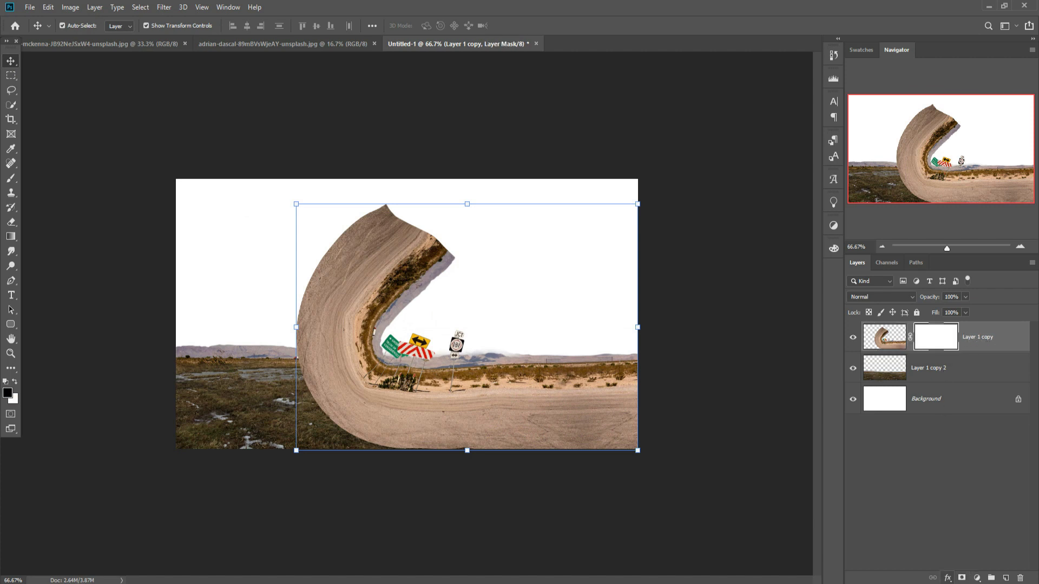
click(11, 178)
click(389, 203)
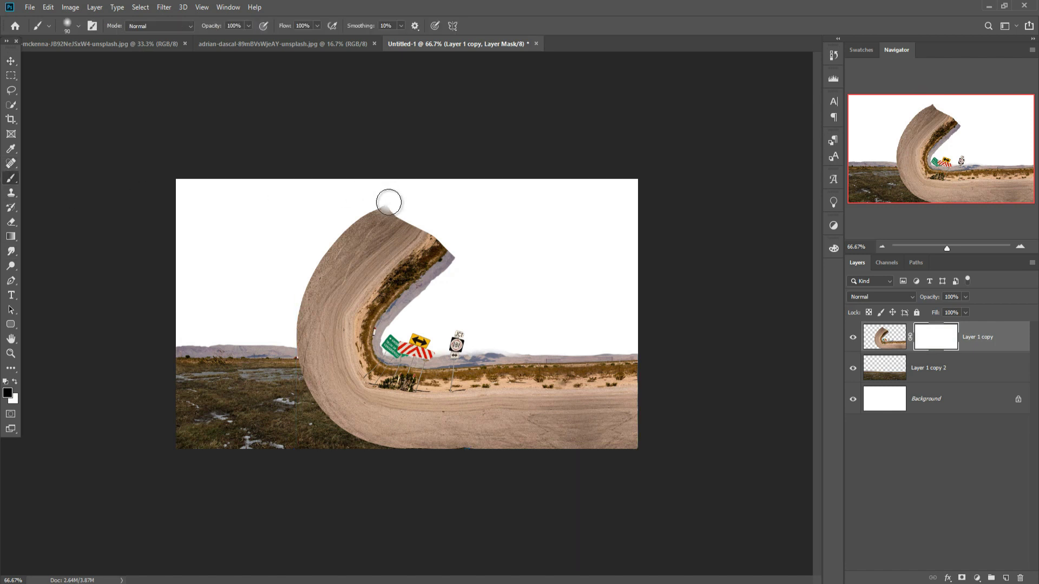
key(bracketright)
key(bracketright)
key(bracketright)
key(bracketright)
key(bracketright)
mouse_move(466, 230)
mouse_down()
mouse_move(389, 207)
mouse_move(477, 228)
mouse_move(395, 206)
mouse_move(308, 201)
mouse_move(382, 197)
mouse_move(301, 224)
mouse_move(349, 200)
mouse_move(323, 223)
mouse_move(343, 199)
mouse_move(308, 226)
mouse_up()
Paint black on the mask with a smaller soft brush to blend the curl's outer edge and upper right tip.
key(p)
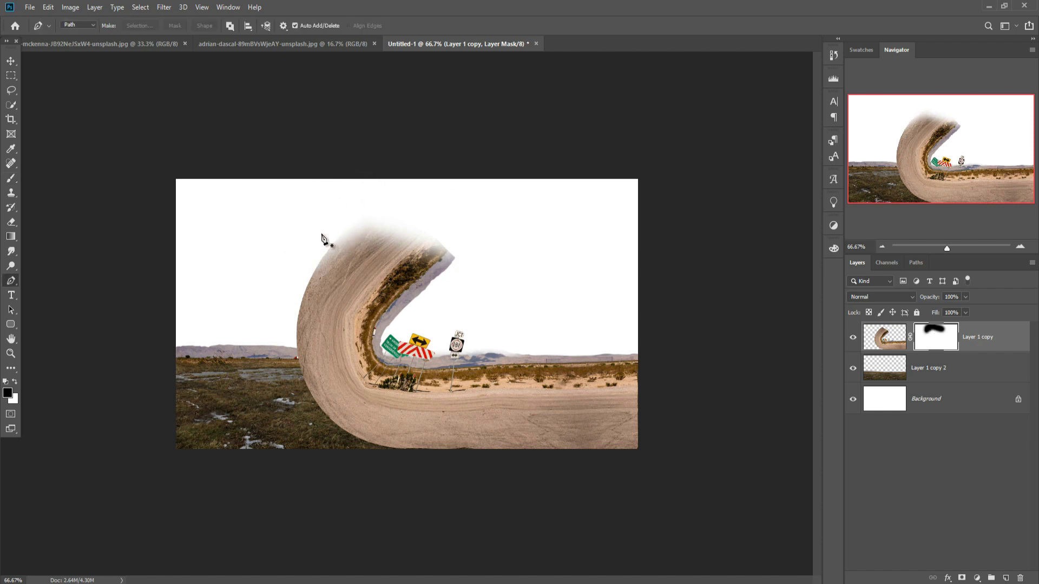
click(11, 178)
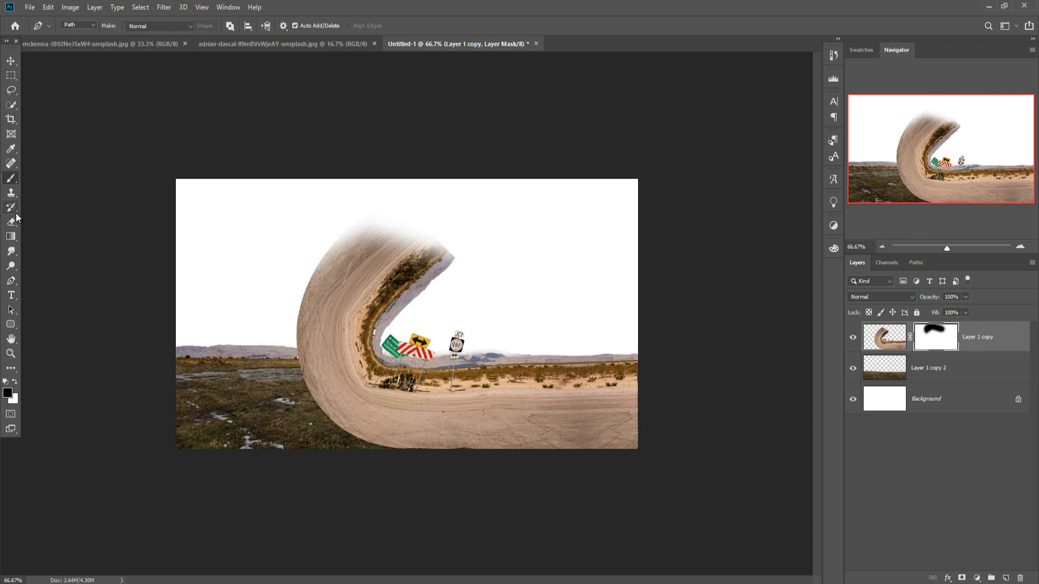
key(bracketleft)
key(bracketleft)
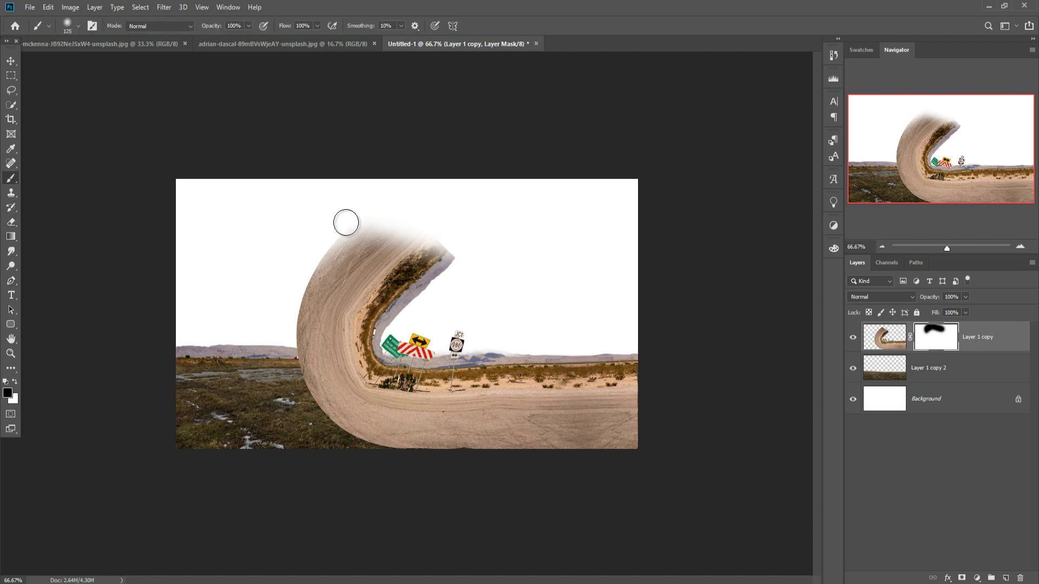
mouse_move(340, 226)
mouse_down()
mouse_move(298, 271)
mouse_move(337, 235)
mouse_move(295, 287)
mouse_move(286, 361)
mouse_up()
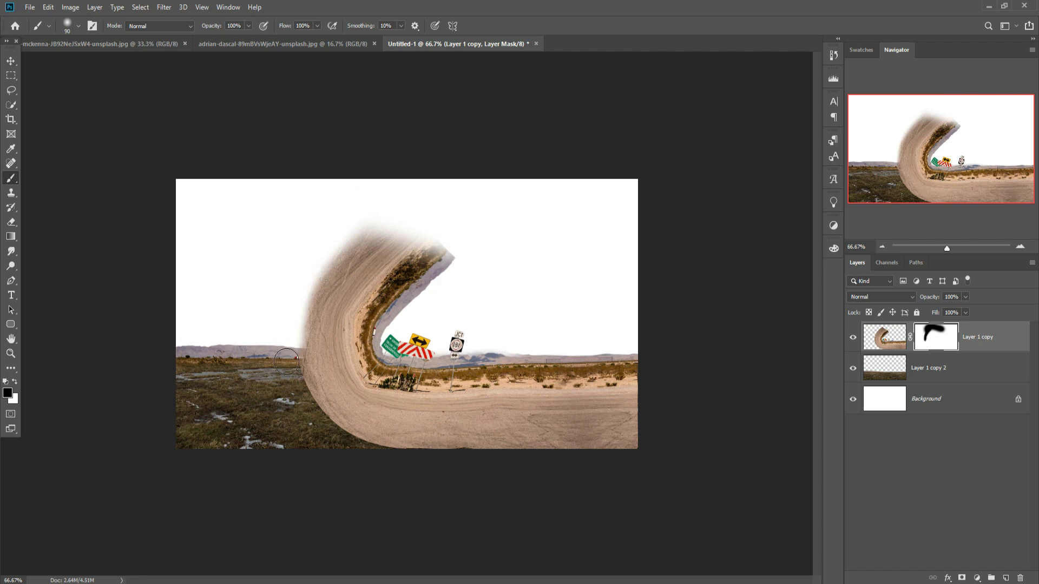
mouse_move(291, 418)
mouse_down()
mouse_move(285, 393)
mouse_move(305, 424)
mouse_move(292, 392)
mouse_move(320, 444)
mouse_move(356, 462)
mouse_up()
drag(441, 243, 452, 231)
key(bracketleft)
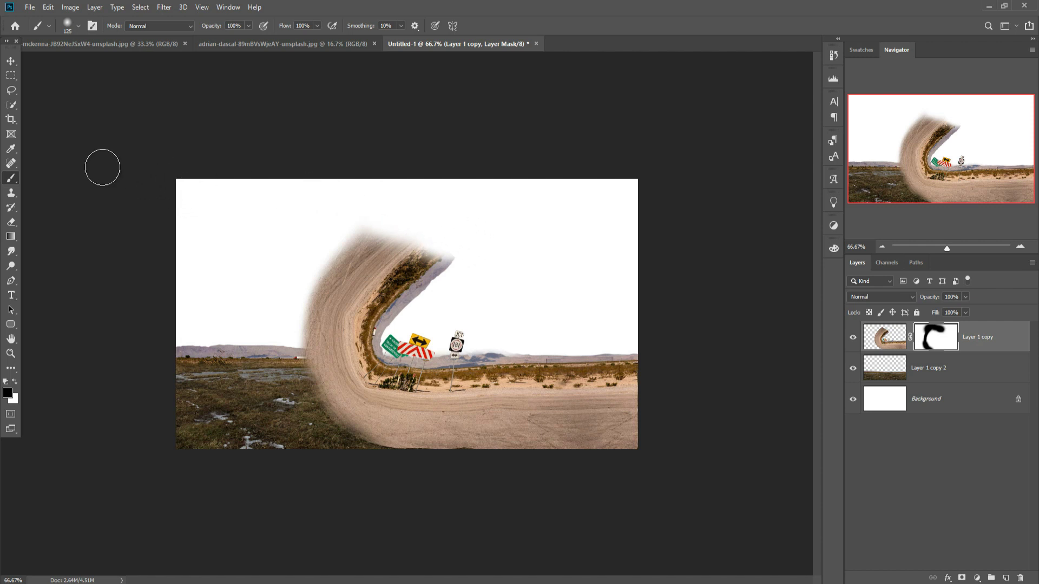
Add a new layer above Layer 1 copy 2 and enlarge the soft brush to 300 px.
click(10, 62)
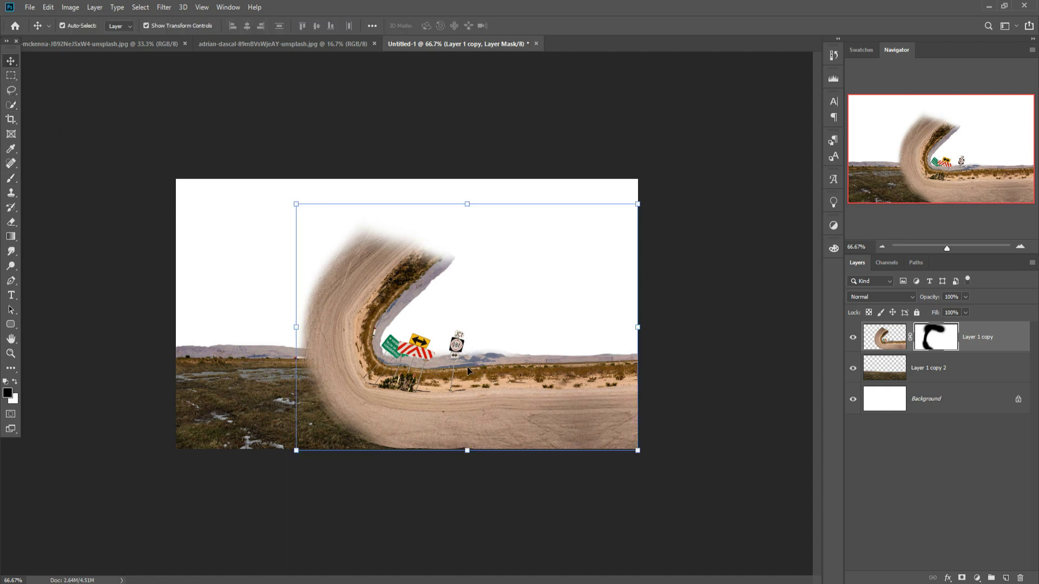
click(941, 378)
click(1006, 578)
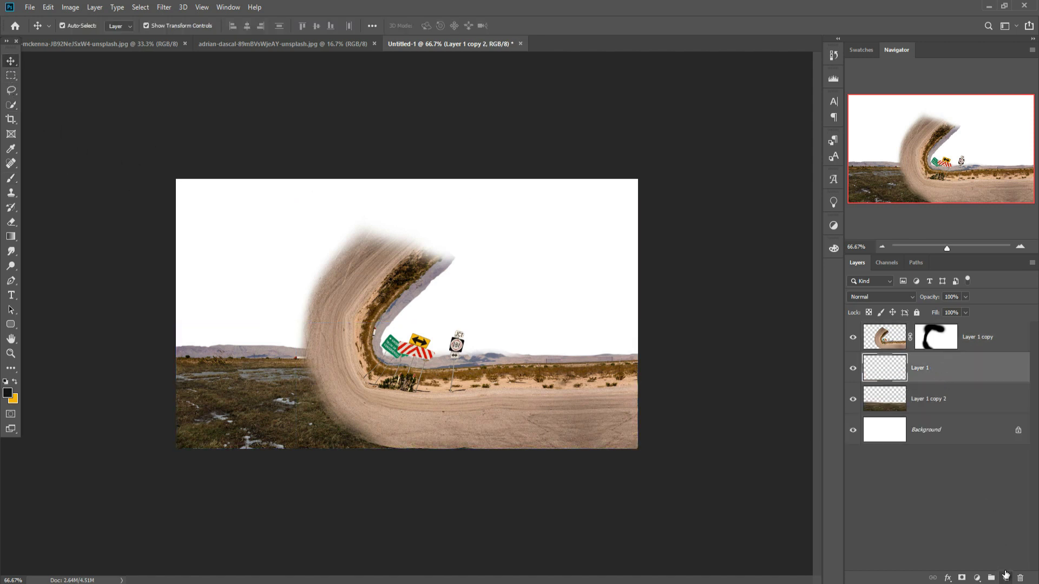
click(11, 180)
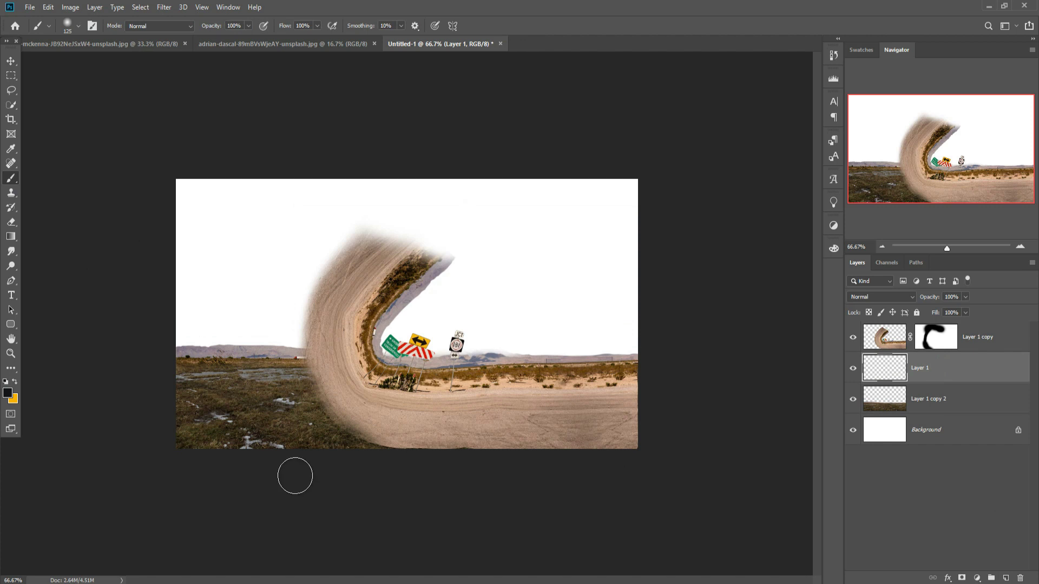
key(bracketright)
key(bracketright)
key(bracketright)
key(bracketright)
key(bracketright)
Set the foreground to black and brush opacity to 11%, and paint a shadow over the lower grass beside the road.
drag(371, 456, 322, 465)
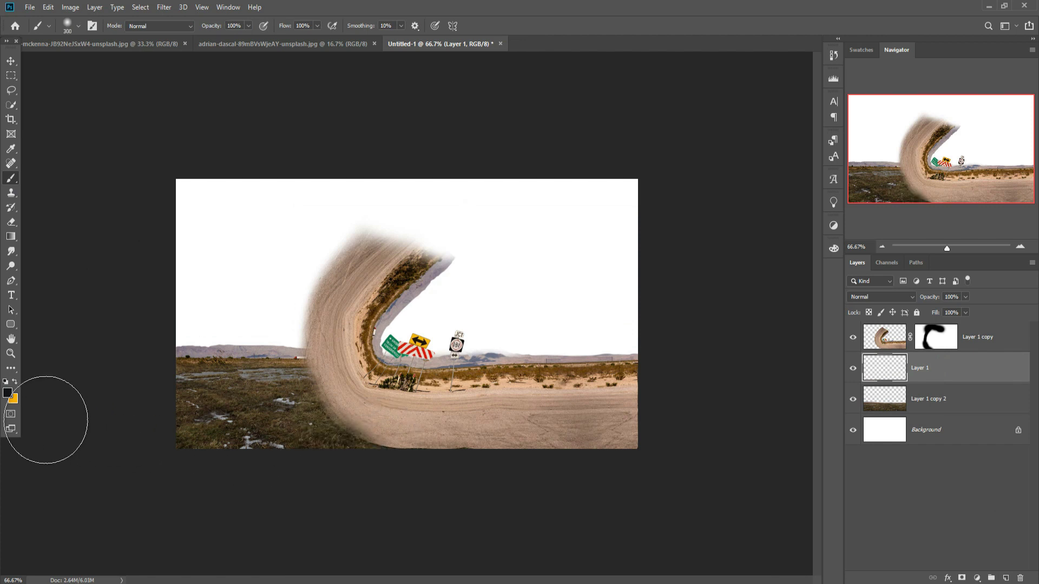
click(7, 393)
click(602, 471)
click(842, 326)
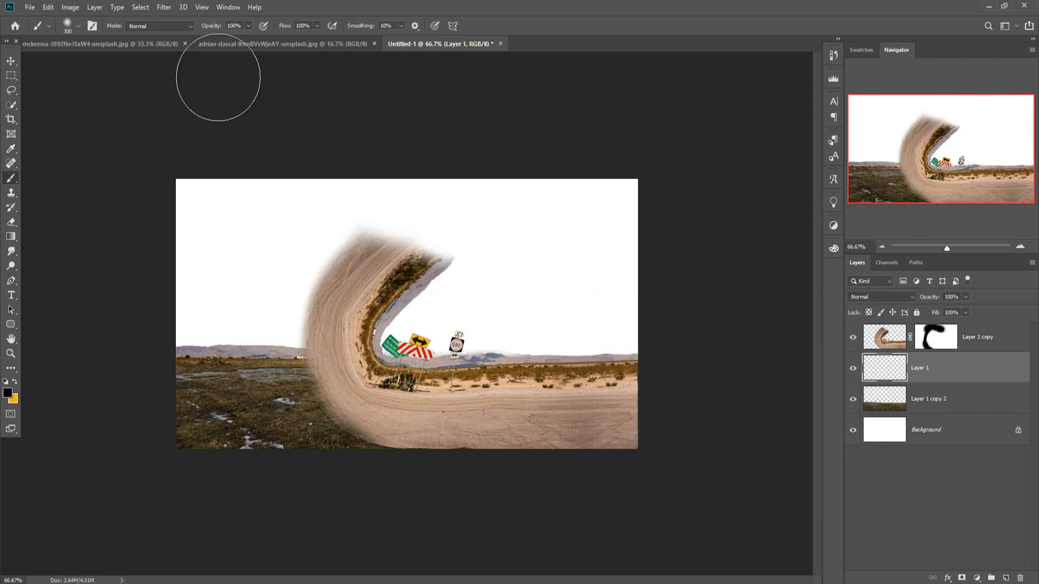
drag(212, 39, 203, 43)
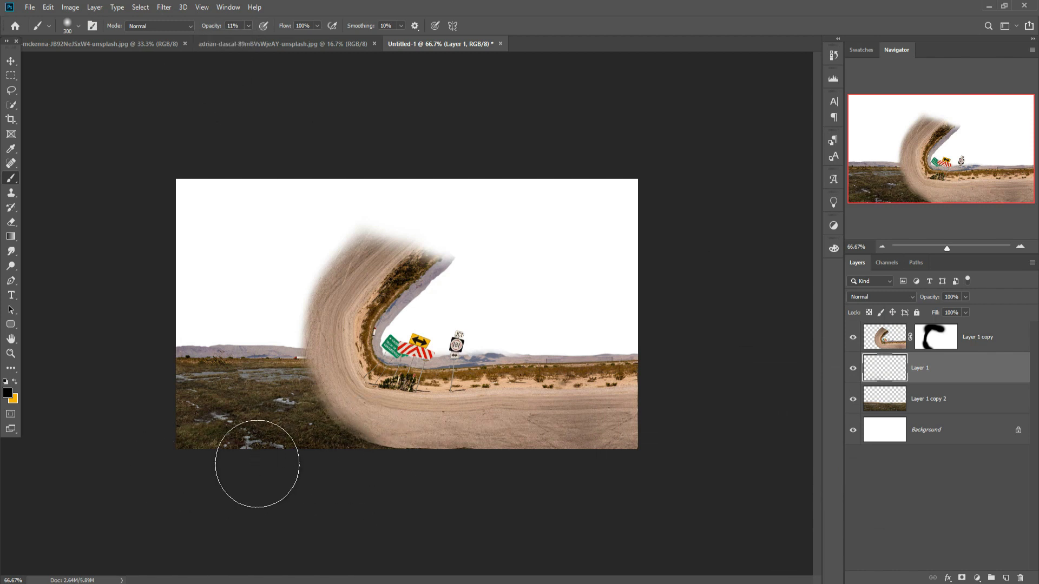
mouse_move(194, 479)
mouse_down()
mouse_move(334, 441)
mouse_move(236, 466)
mouse_move(305, 472)
mouse_move(304, 481)
mouse_move(163, 493)
mouse_move(358, 445)
mouse_move(451, 460)
mouse_move(435, 469)
mouse_move(445, 460)
mouse_up()
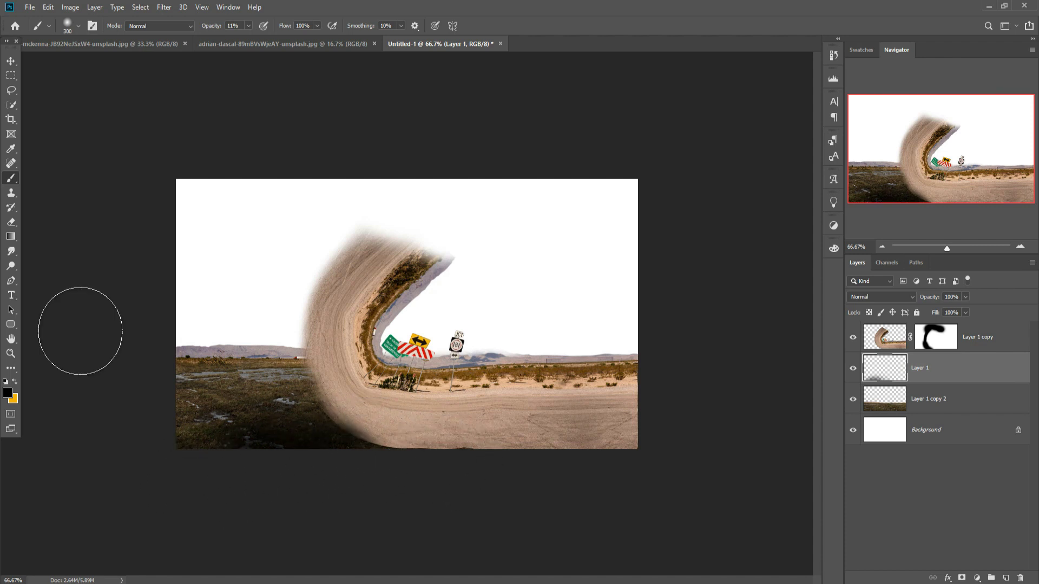
Switch to the cyclist photo and start a Pen path at the bicycle basket's lower edge above the front wheel.
click(11, 61)
click(101, 45)
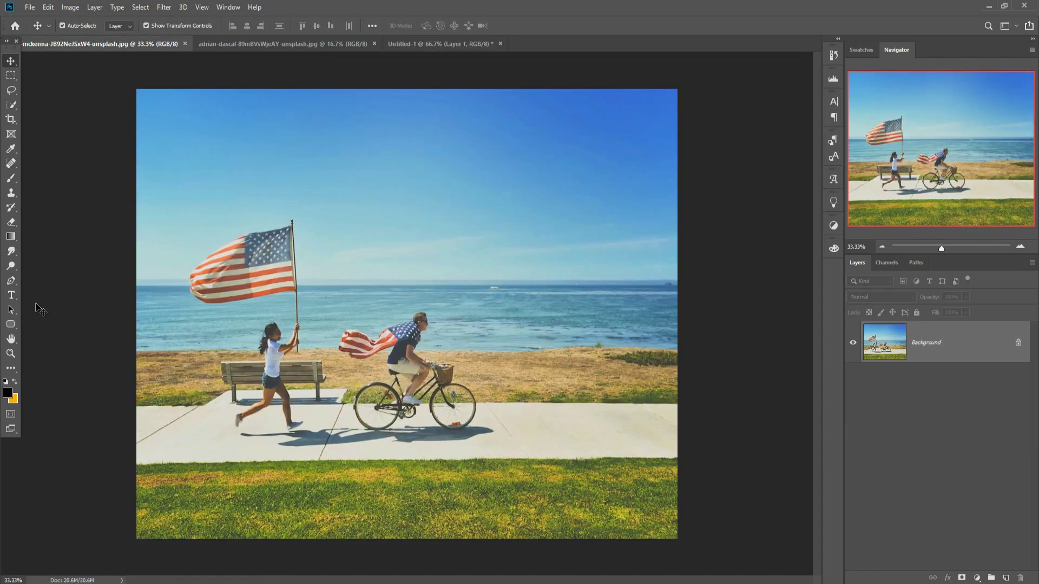
click(11, 282)
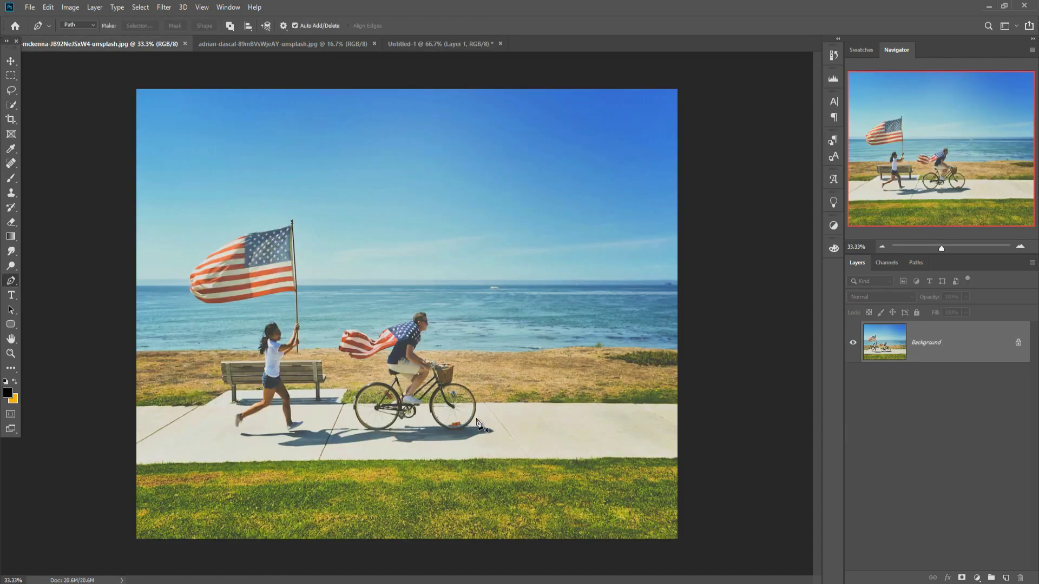
key(ctrl+plus)
key(ctrl+plus)
key(ctrl+plus)
key(ctrl+plus)
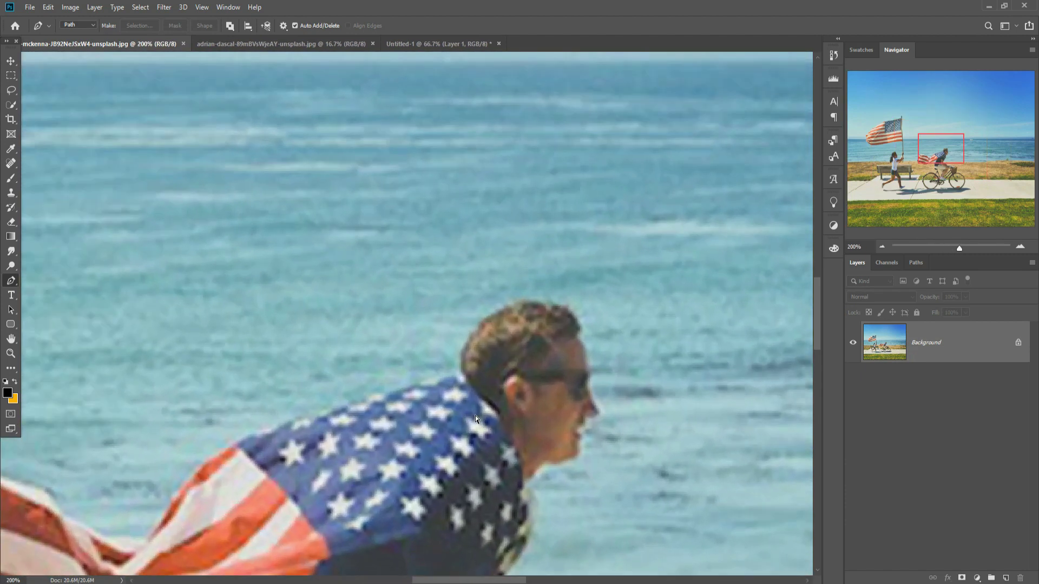
key(ctrl+plus)
drag(499, 460, 473, 136)
drag(560, 487, 243, 251)
drag(553, 342, 390, 374)
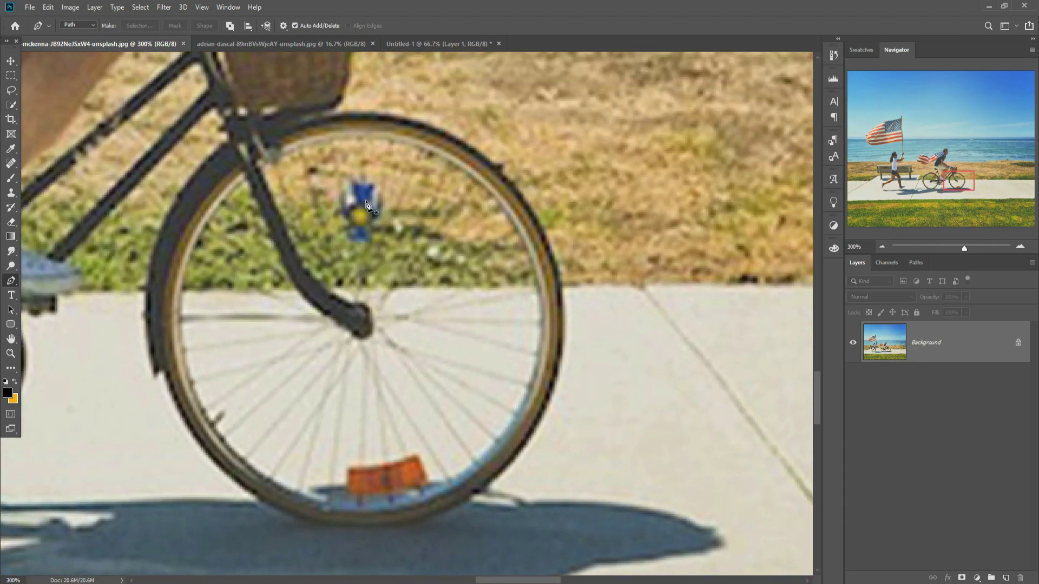
click(337, 108)
click(302, 117)
click(560, 282)
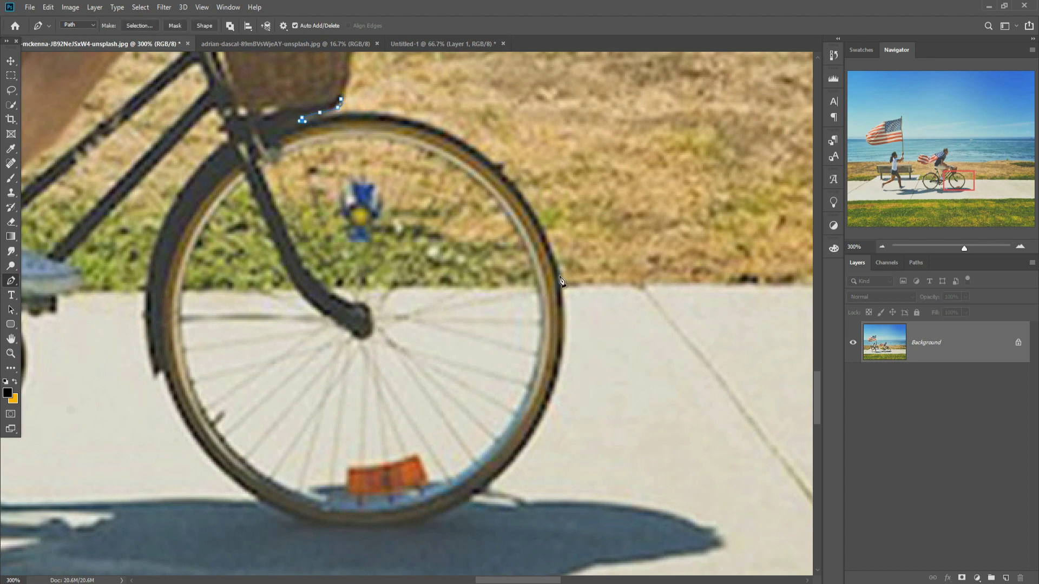
Continue the path around the front wheel's outer rim and up the mudguard to the frame.
click(468, 147)
click(442, 513)
click(538, 426)
click(219, 467)
click(312, 527)
drag(313, 526, 317, 525)
click(183, 416)
click(162, 369)
click(155, 374)
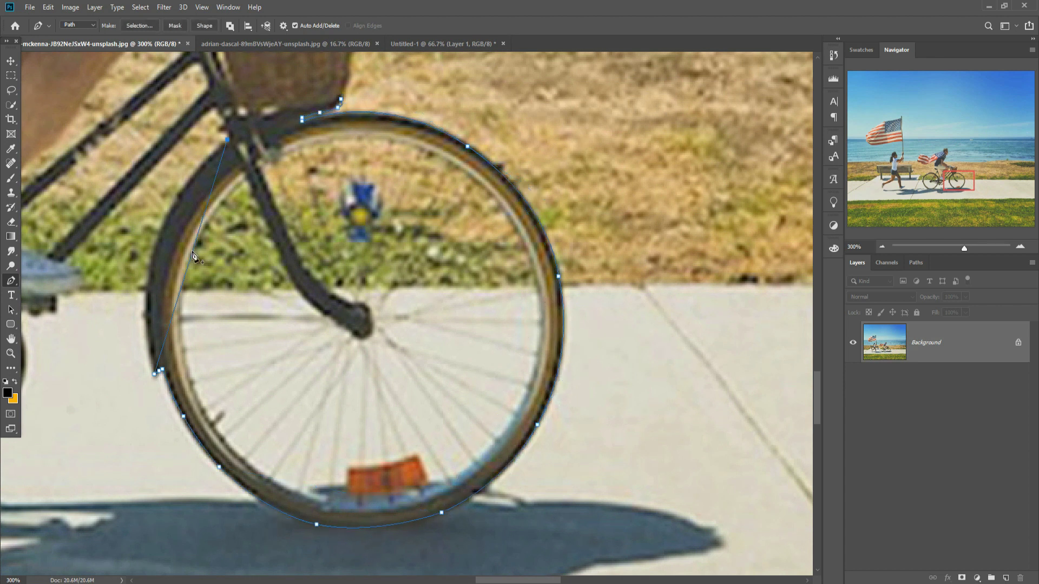
click(155, 251)
click(229, 130)
Continue the path along the lower frame and pedals and around the rear wheel.
click(61, 260)
drag(81, 292, 214, 199)
drag(101, 331, 422, 298)
click(320, 286)
click(202, 394)
drag(202, 394, 647, 341)
click(514, 348)
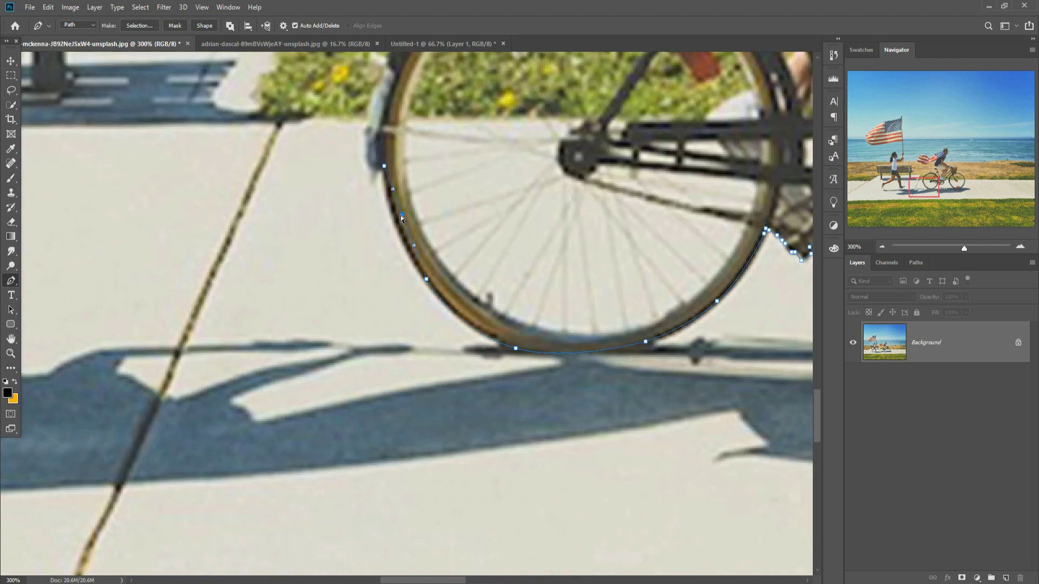
drag(385, 166, 384, 386)
drag(472, 177, 511, 149)
click(583, 146)
Continue the path past the seat and the rider's back, around the flag cape and over the head to the chest.
drag(704, 81, 374, 552)
click(417, 323)
click(95, 441)
drag(96, 443, 558, 438)
click(453, 380)
click(639, 245)
drag(641, 247, 137, 326)
click(569, 114)
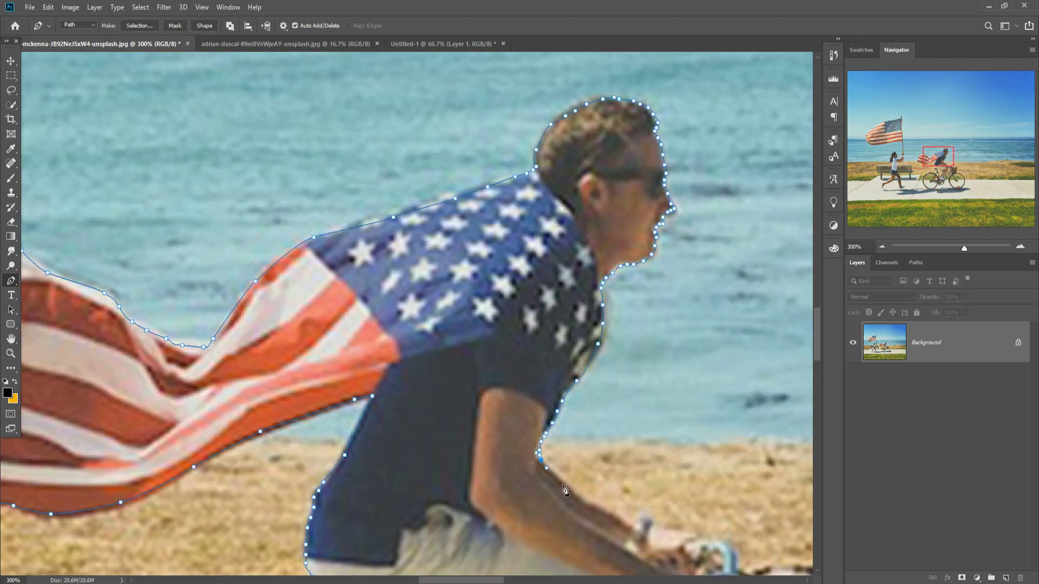
Trace the rider's forearm, handlebar and basket, and close the path around the cyclist.
click(561, 484)
click(579, 499)
click(611, 514)
drag(648, 541, 370, 291)
click(404, 291)
click(456, 303)
click(466, 322)
drag(503, 310, 525, 310)
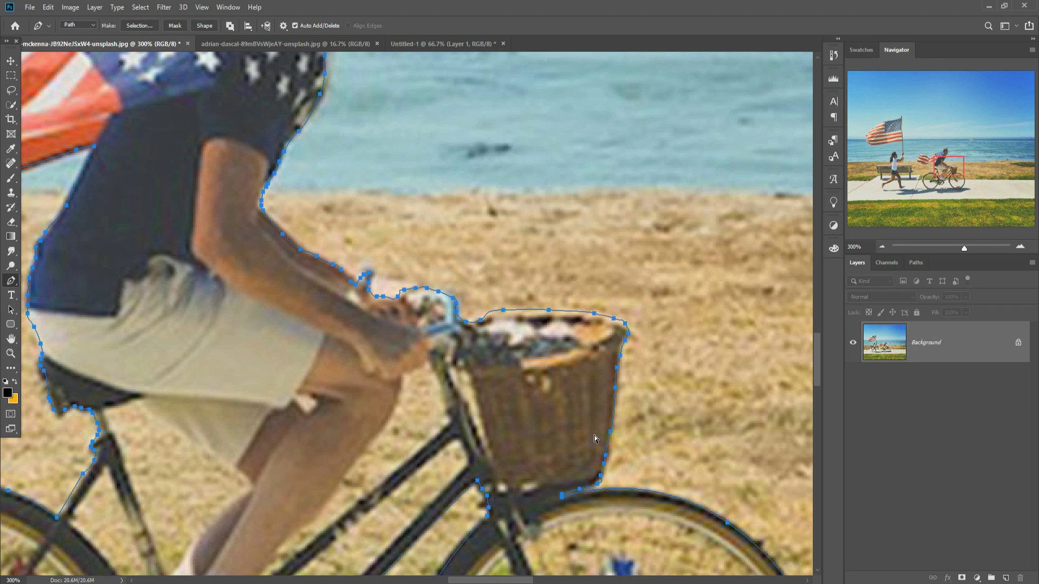
Convert the closed path around the cyclist into a new anti-aliased selection with a feather radius of 1 pixel.
key(ctrl+0)
right_click(407, 354)
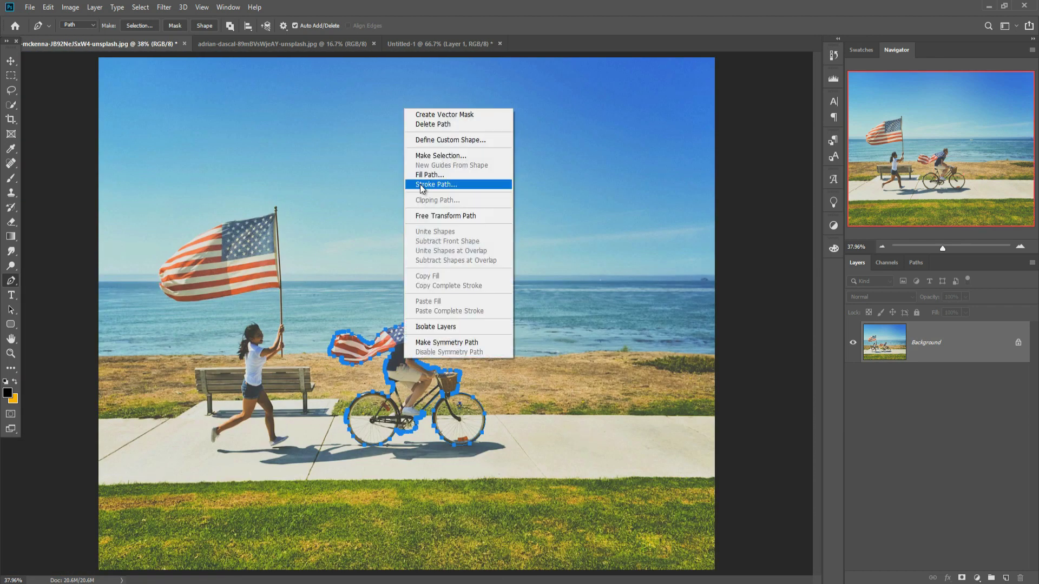
click(433, 155)
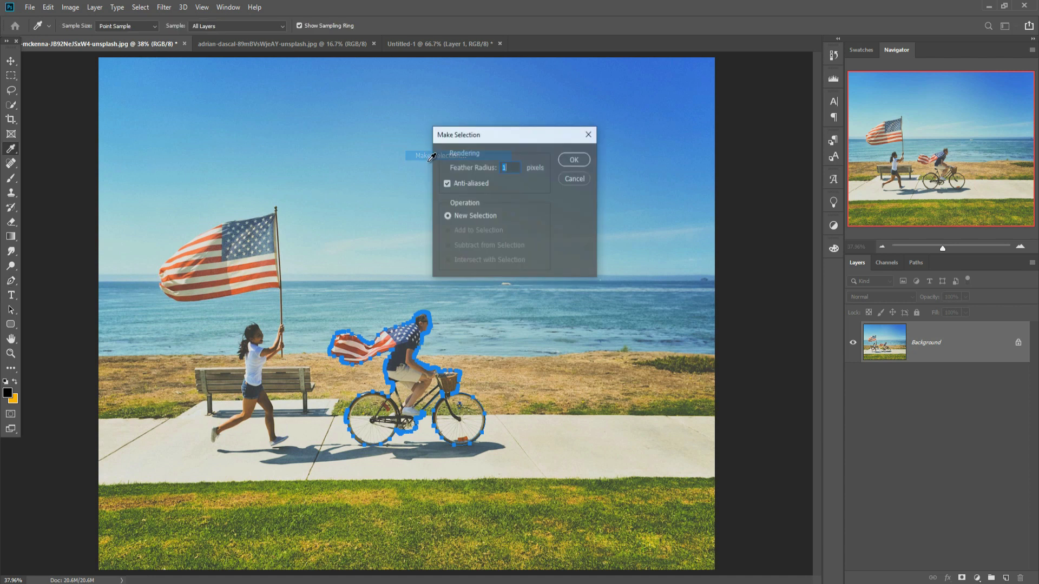
click(572, 160)
Copy the selected cyclist, paste it onto a new layer and hide the Background layer.
click(48, 7)
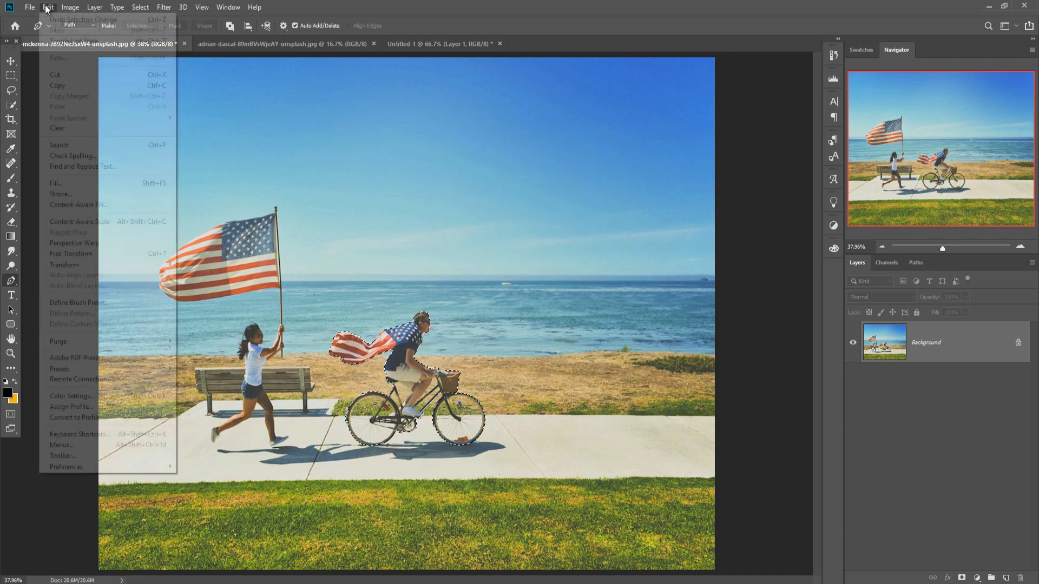
click(59, 85)
click(48, 7)
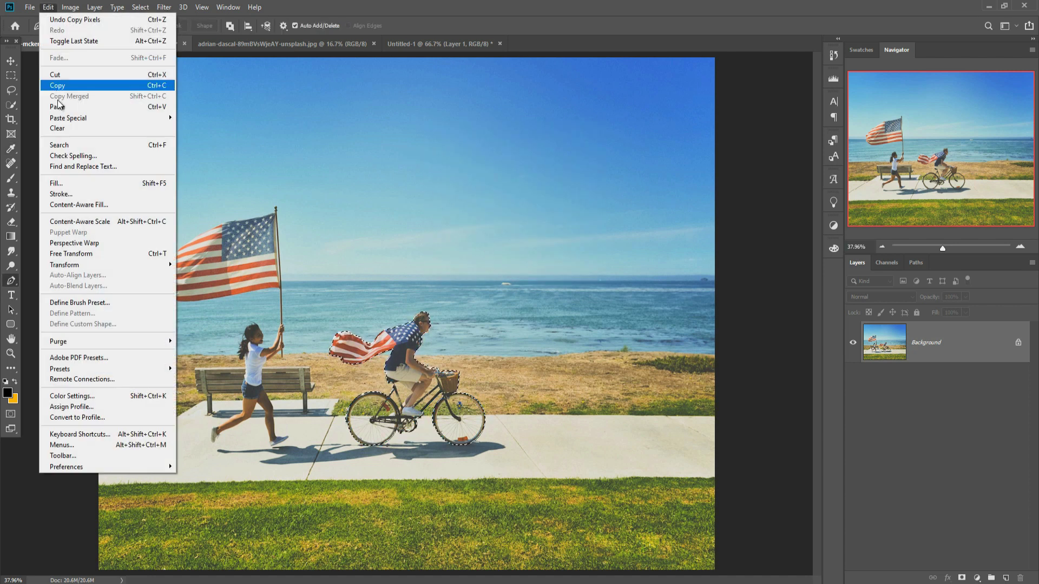
click(57, 107)
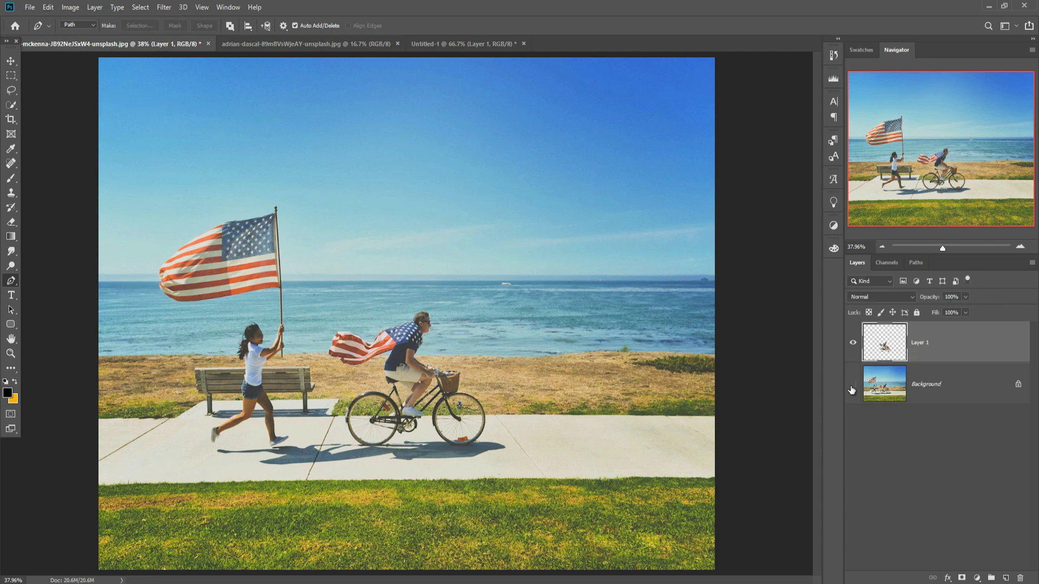
click(852, 385)
Trace a closed path around the background gap between the saddle, shorts, leg and the bicycle's seat tube.
key(ctrl+plus)
key(ctrl+plus)
key(ctrl+plus)
key(ctrl+plus)
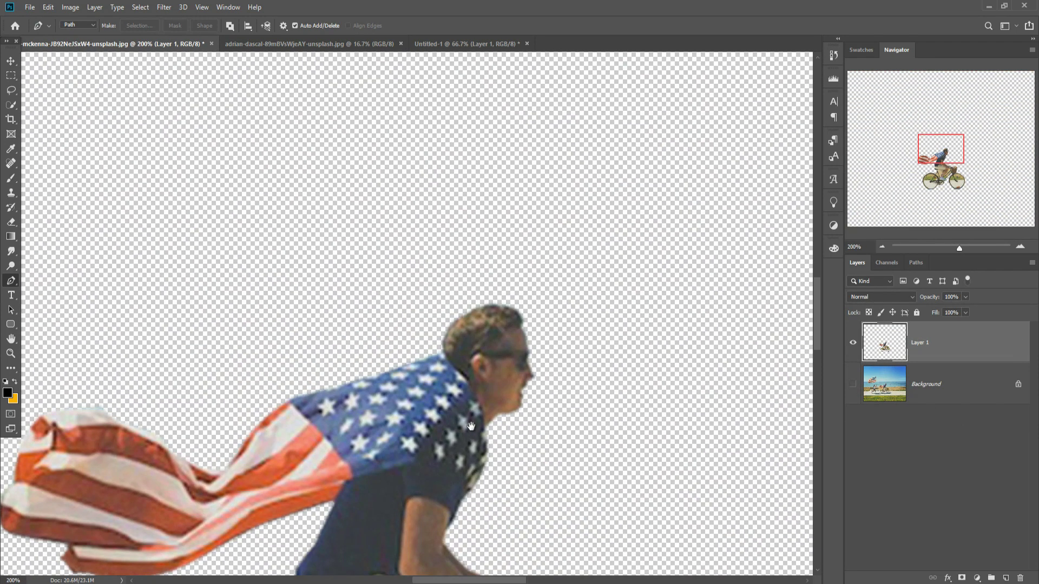
drag(471, 428, 437, 119)
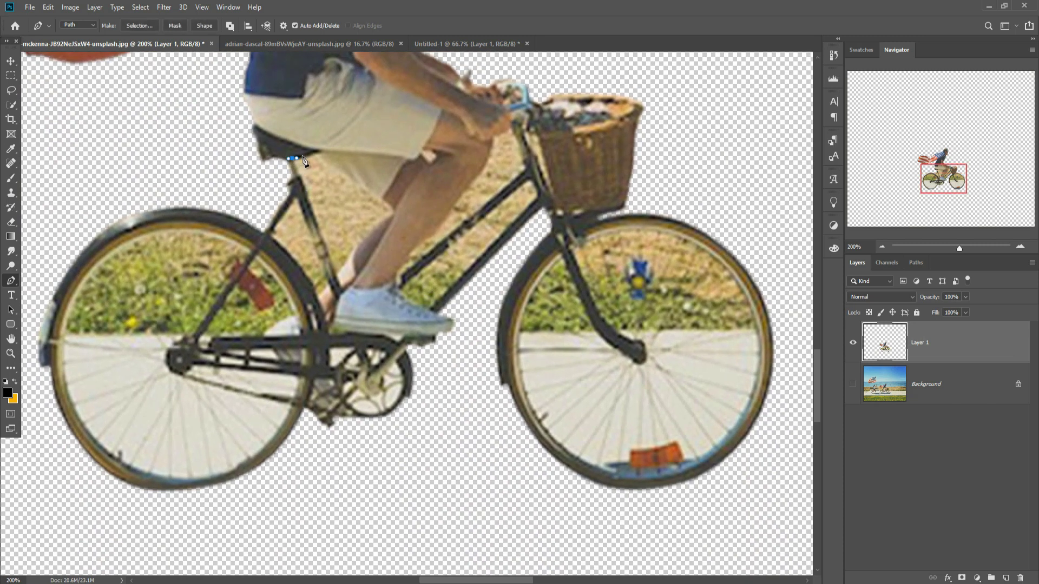
click(389, 215)
click(379, 221)
click(366, 233)
click(358, 246)
click(349, 263)
click(342, 271)
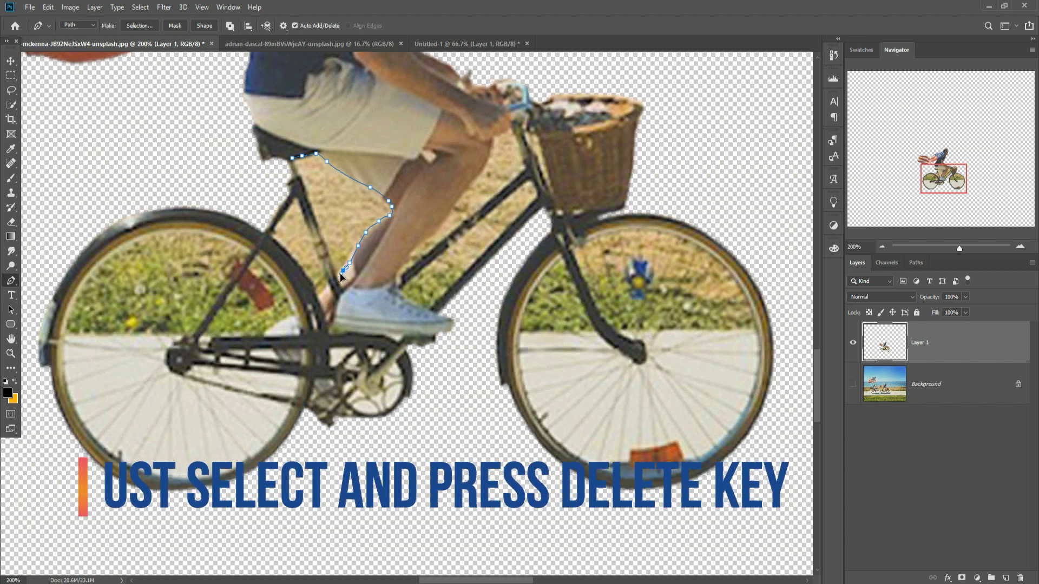
click(338, 275)
click(334, 275)
click(293, 159)
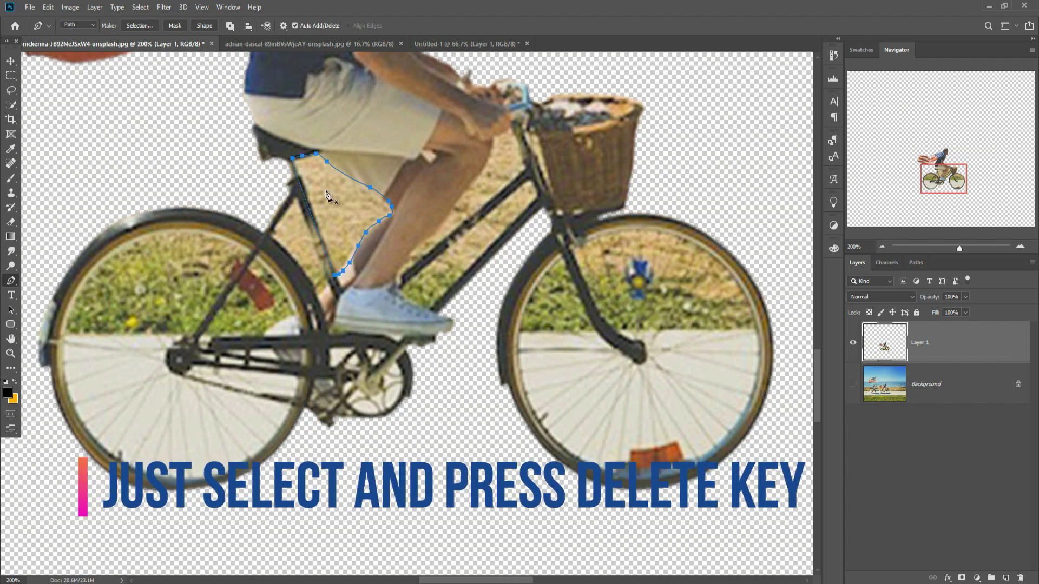
Convert the gap path into a selection with a 1-pixel feather and delete the background inside it.
right_click(327, 191)
click(352, 230)
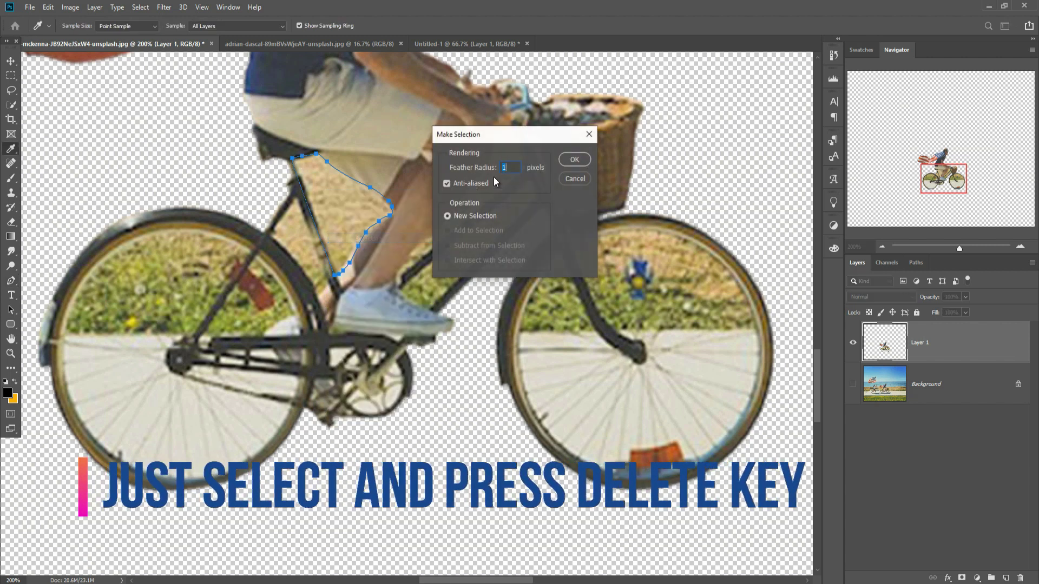
click(574, 161)
key(Delete)
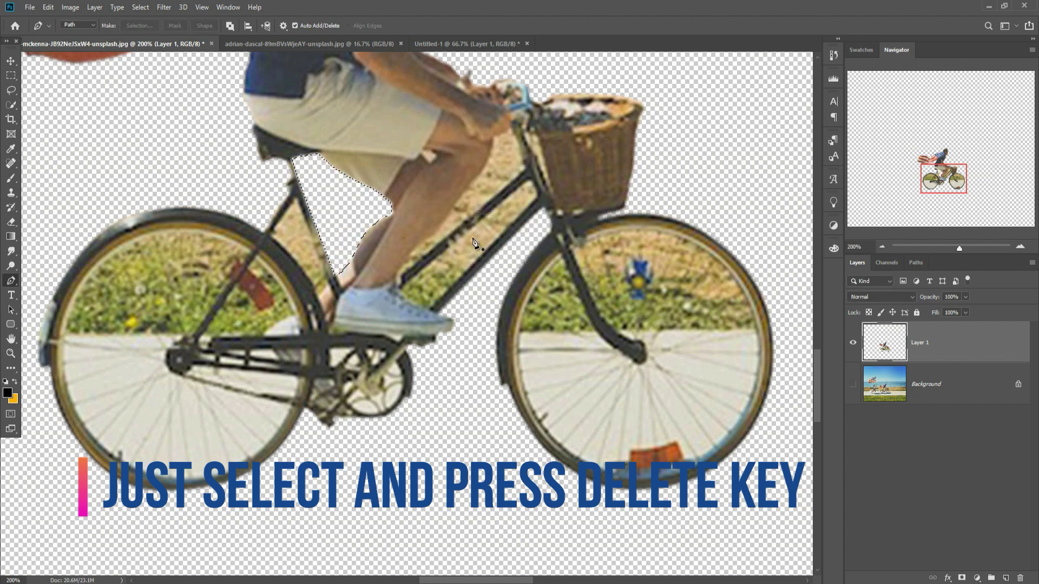
Trace and clear the remaining background between the leg and frame and inside the rear wheel.
click(491, 141)
click(500, 137)
click(509, 131)
drag(516, 137, 520, 146)
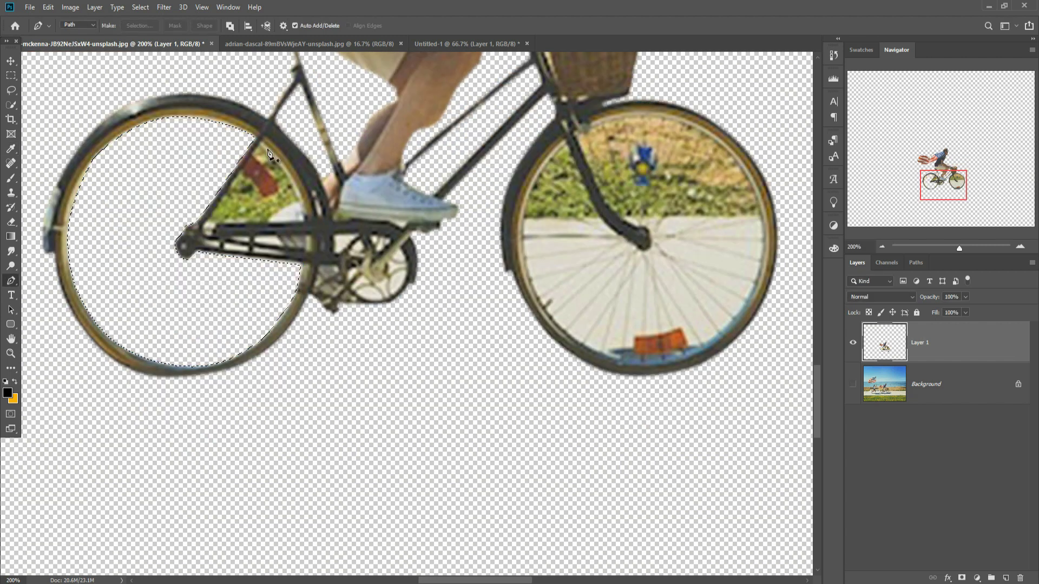
right_click(264, 182)
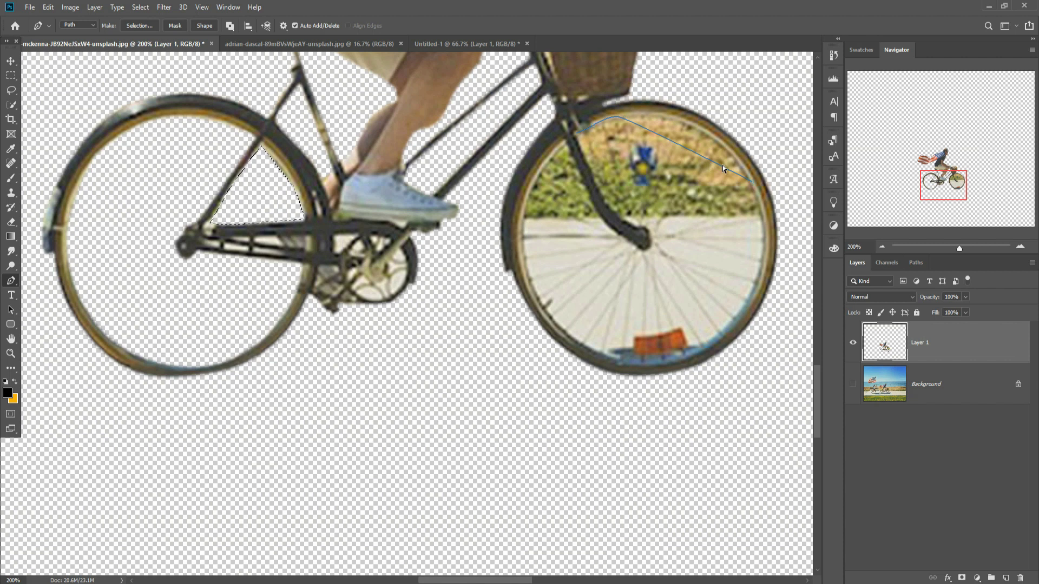
Trace the inside of the front wheel around the fork, delete its background and deselect.
drag(723, 167, 729, 151)
click(740, 320)
click(644, 360)
click(558, 328)
click(569, 144)
click(644, 249)
click(577, 133)
key(ctrl+Return)
key(Delete)
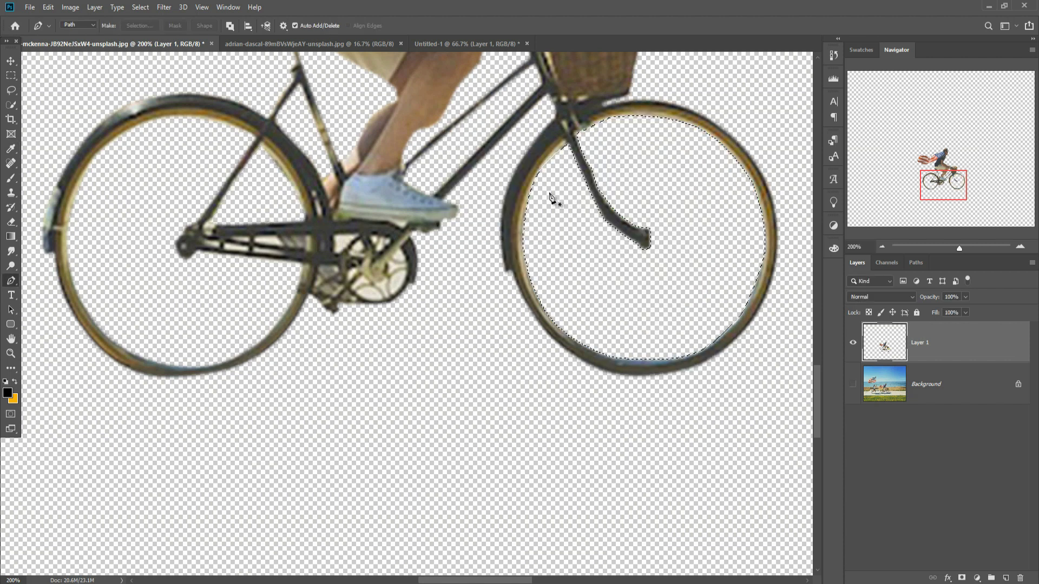
scroll(584, 129, up, 5)
click(142, 7)
click(151, 29)
Float the cyclist photo in its own window and copy the cyclist layer into the Untitled-1 composite with the Move tool.
key(v)
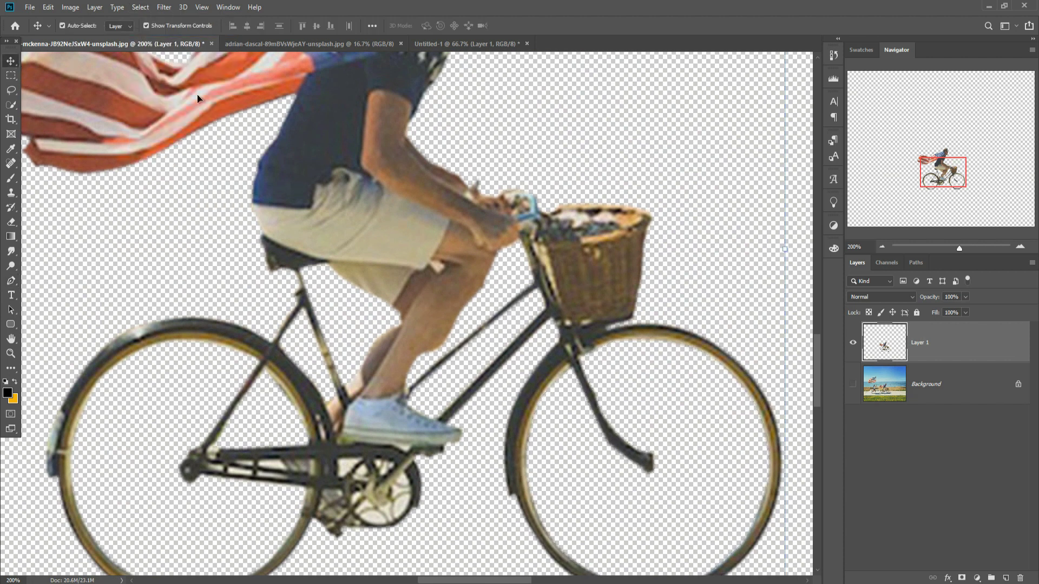
key(ctrl+0)
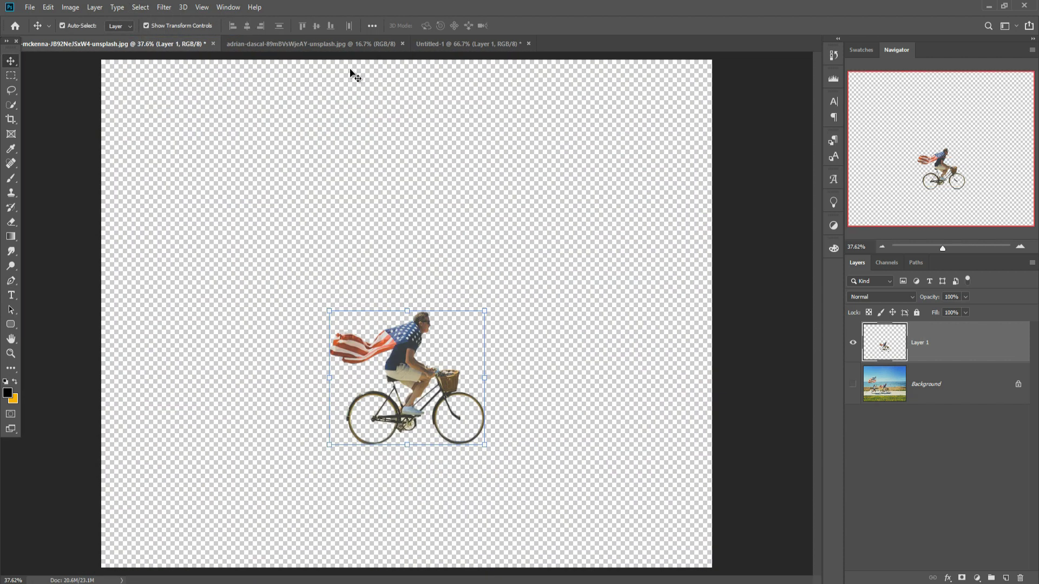
drag(66, 44, 713, 117)
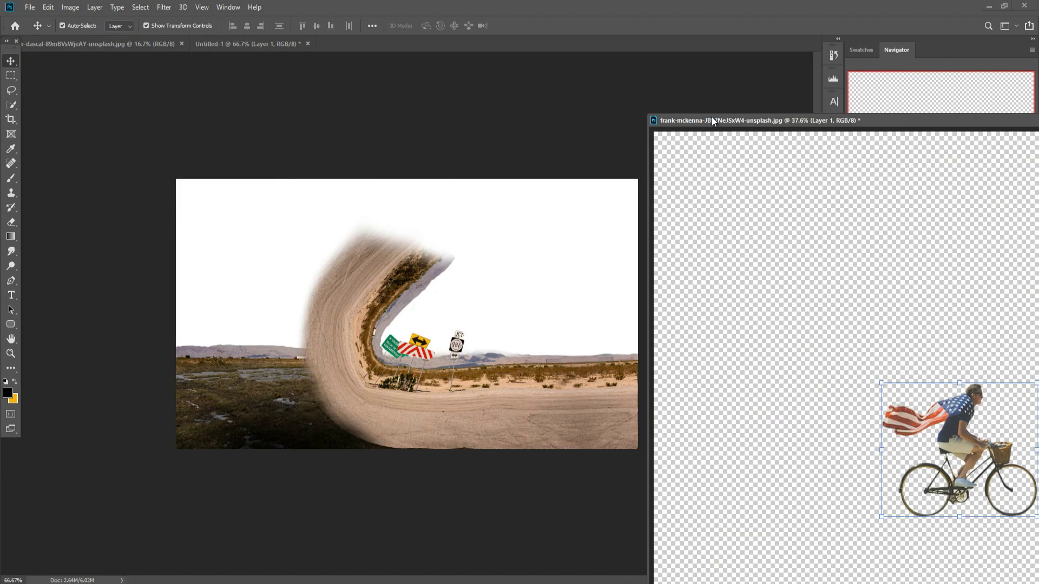
drag(970, 441, 594, 371)
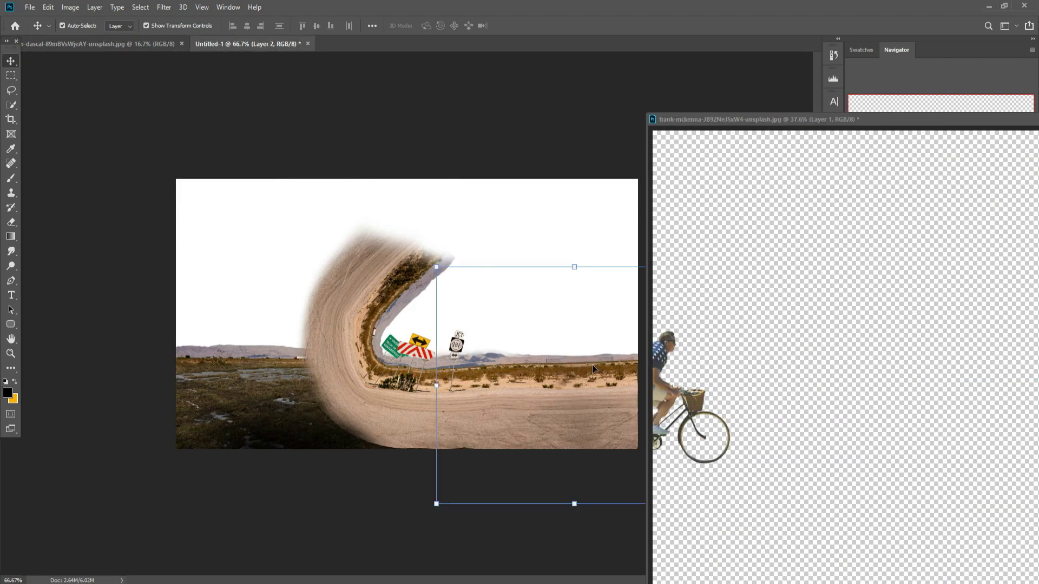
Flip the placed cyclist horizontally and minimize the source photo's window.
click(48, 7)
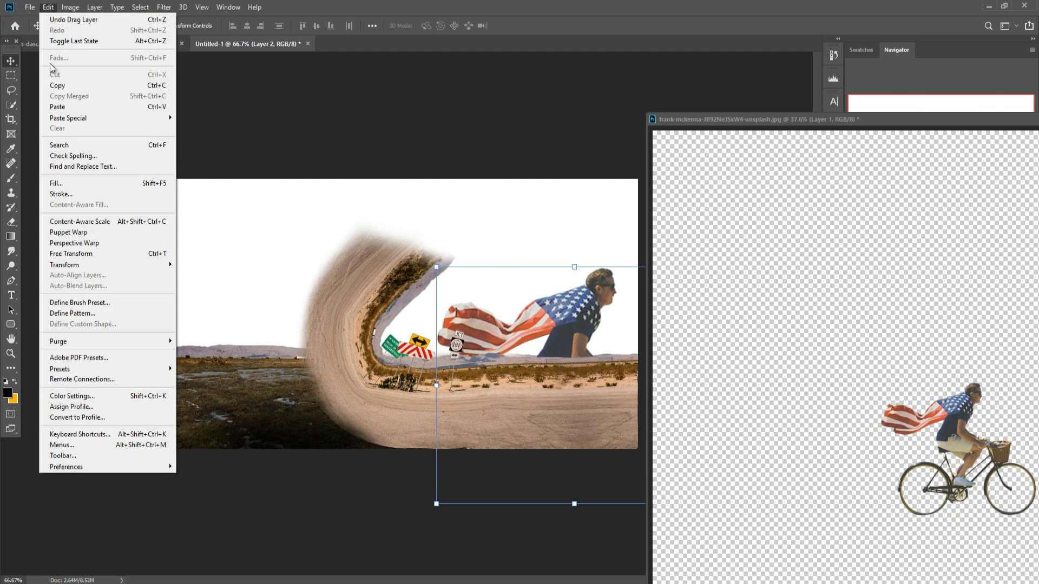
mouse_move(86, 267)
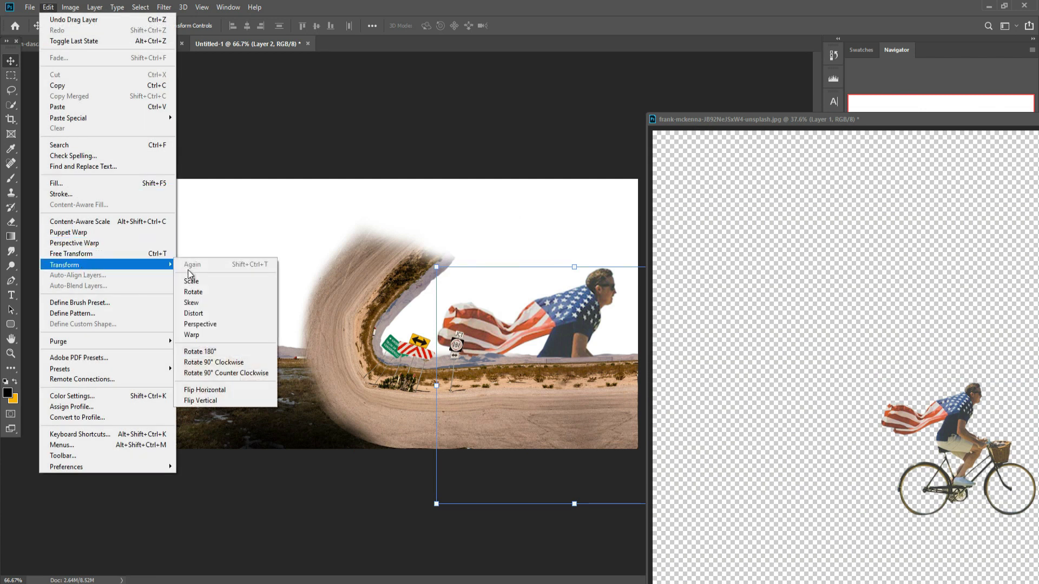
click(189, 391)
click(889, 147)
drag(722, 178, 352, 334)
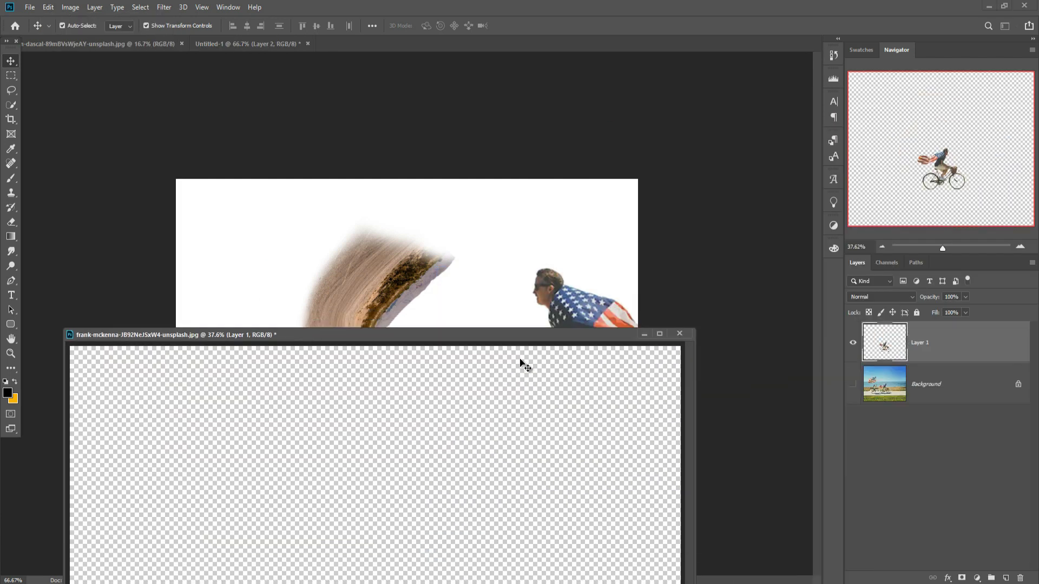
click(644, 336)
Shrink the cyclist, place it on the flat road behind the signs, and enlarge it slightly to 108.29%.
drag(882, 356, 889, 333)
drag(703, 265, 584, 339)
click(519, 27)
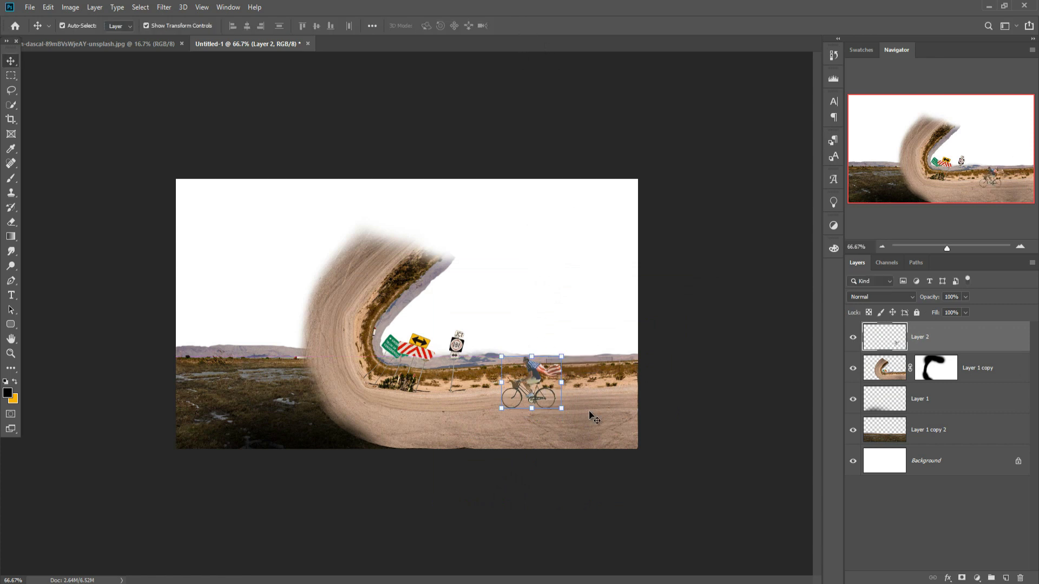
drag(565, 354, 573, 353)
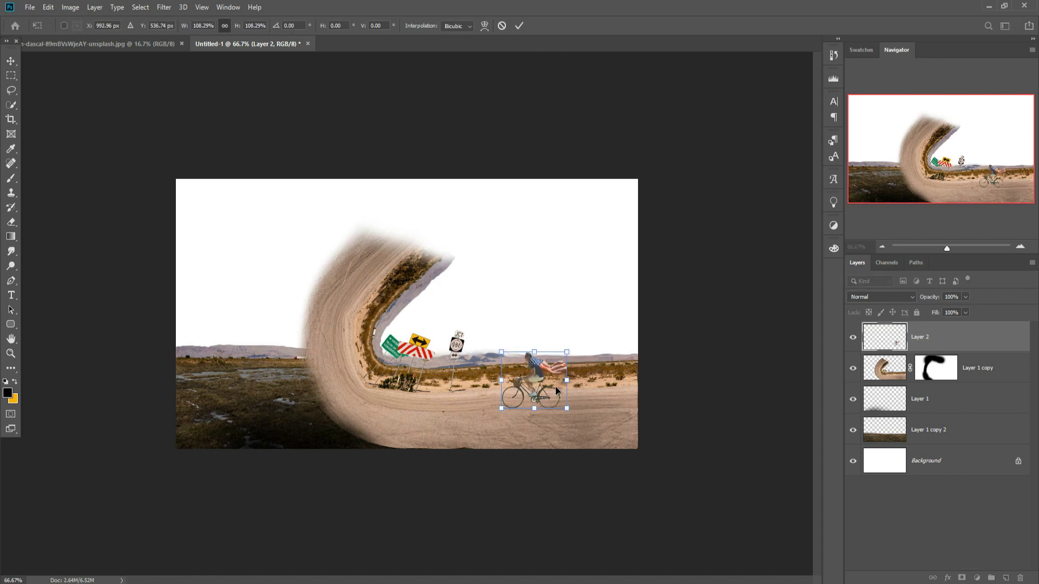
click(519, 26)
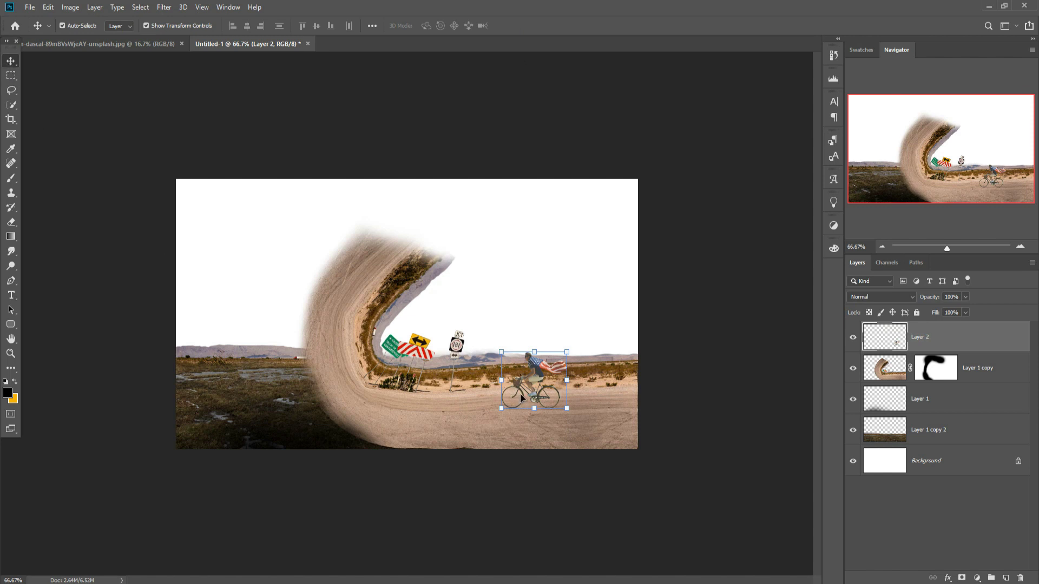
Delete the layer mask from the curled road layer, Layer 1 copy.
click(952, 583)
click(934, 363)
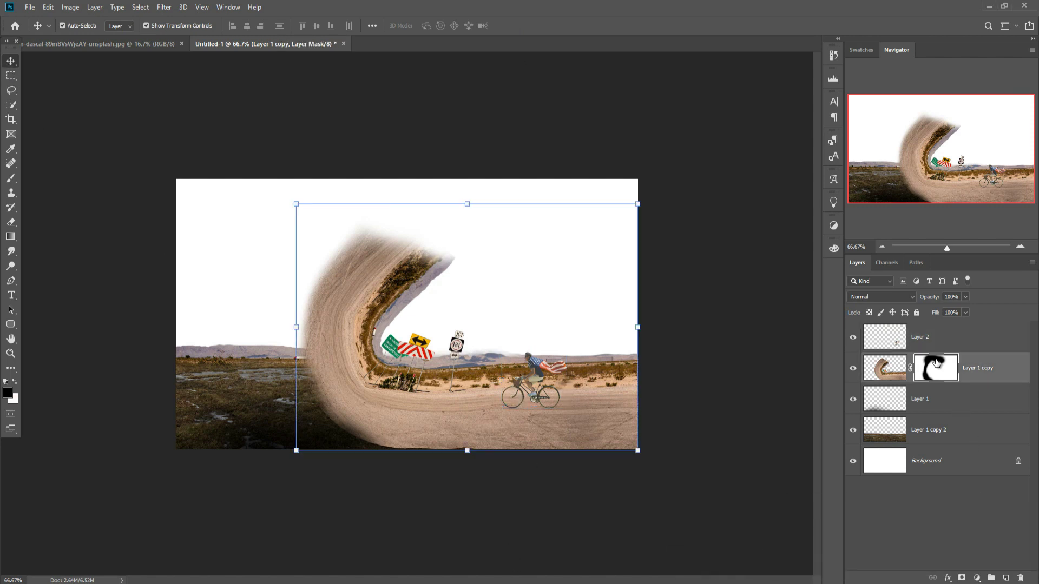
right_click(934, 363)
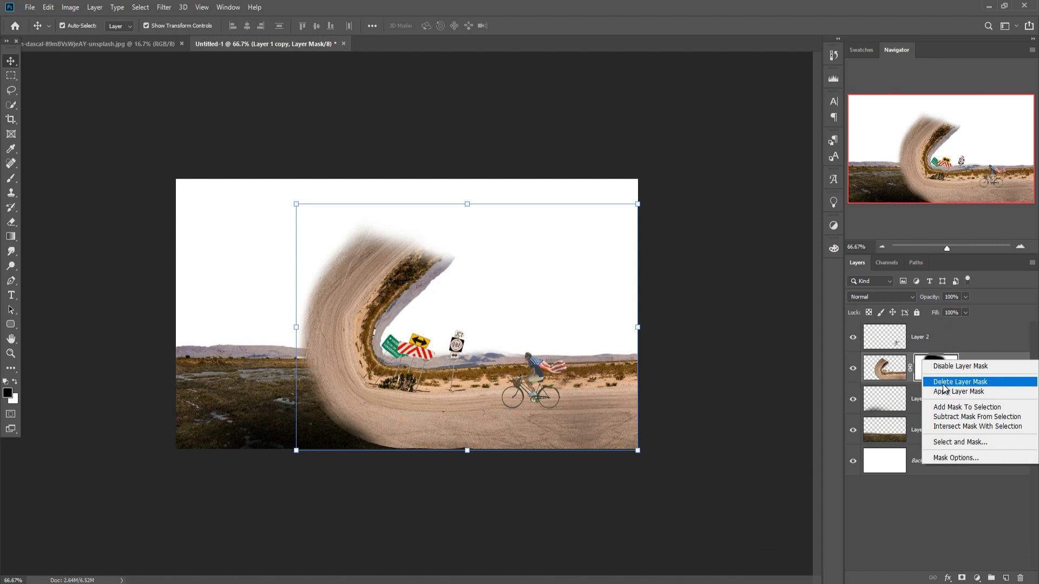
click(945, 383)
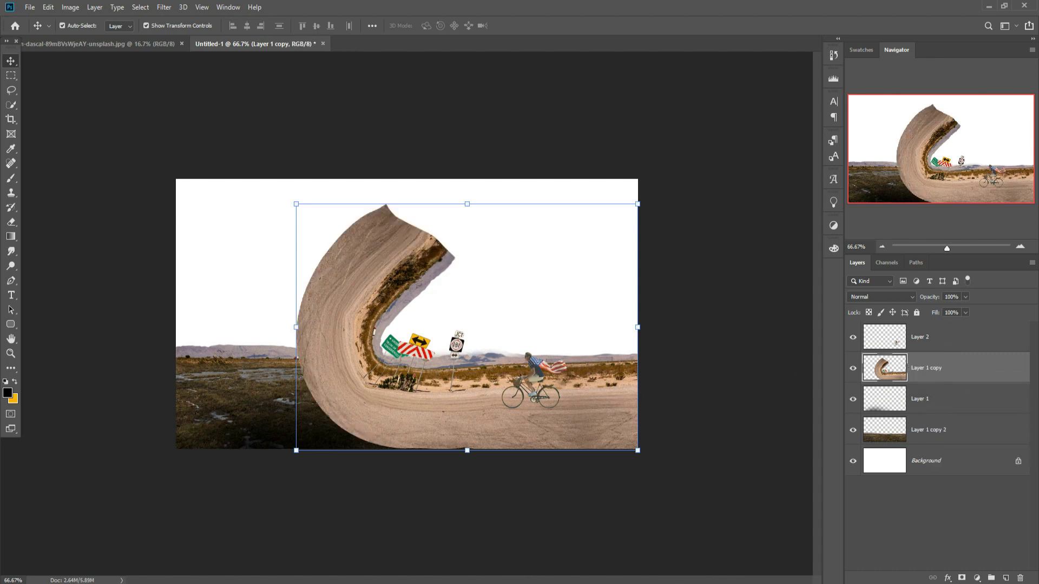
Open the sandy beach photo and float it in its own window over the composite.
key(F9)
click(984, 548)
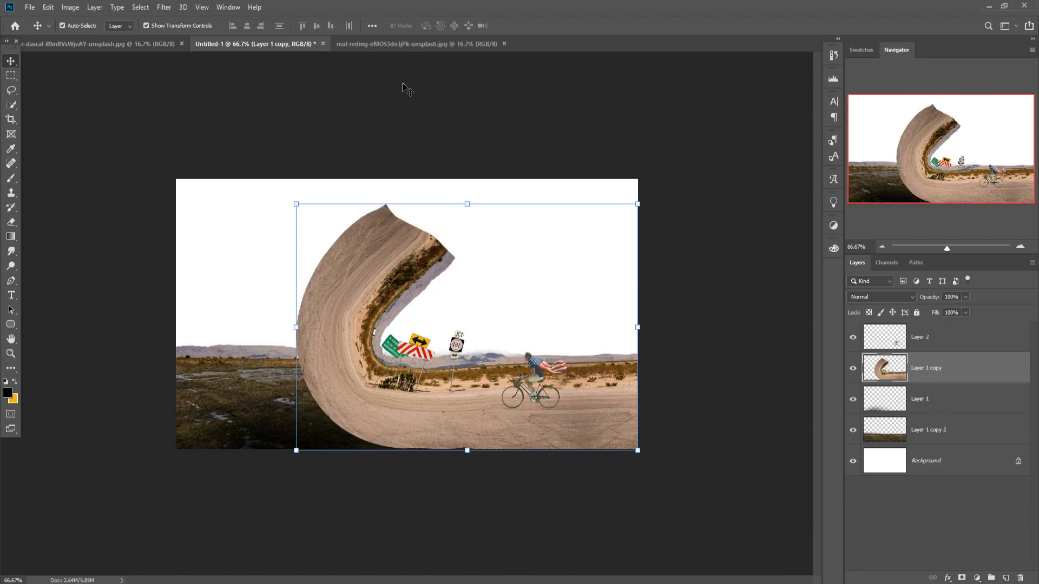
click(362, 44)
drag(366, 42, 488, 92)
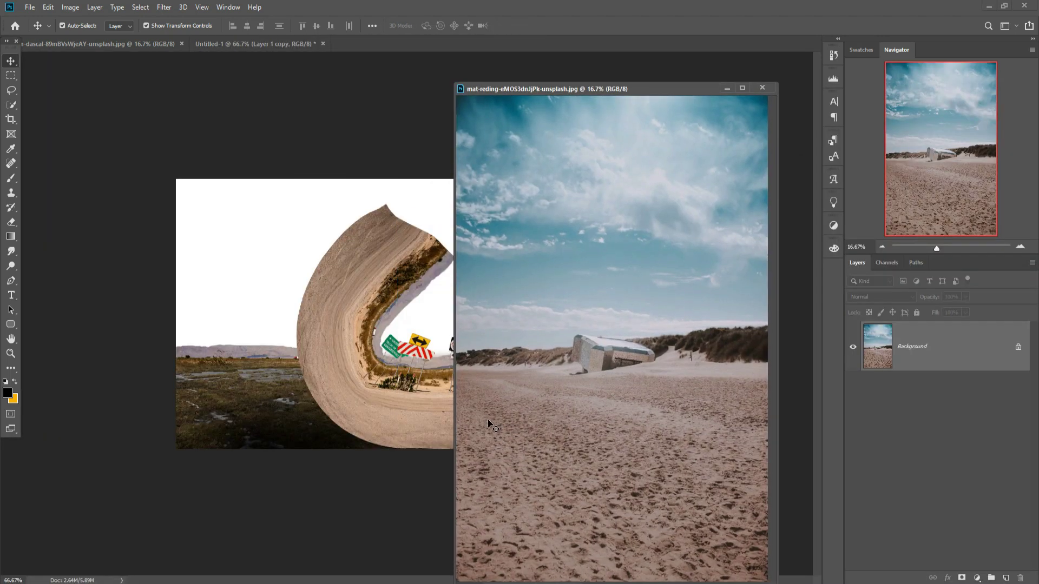
Select the lower strip of sand with the Rectangular Marquee, copy it into the composite and minimize the beach photo.
click(11, 76)
drag(455, 465, 308, 472)
drag(390, 456, 719, 530)
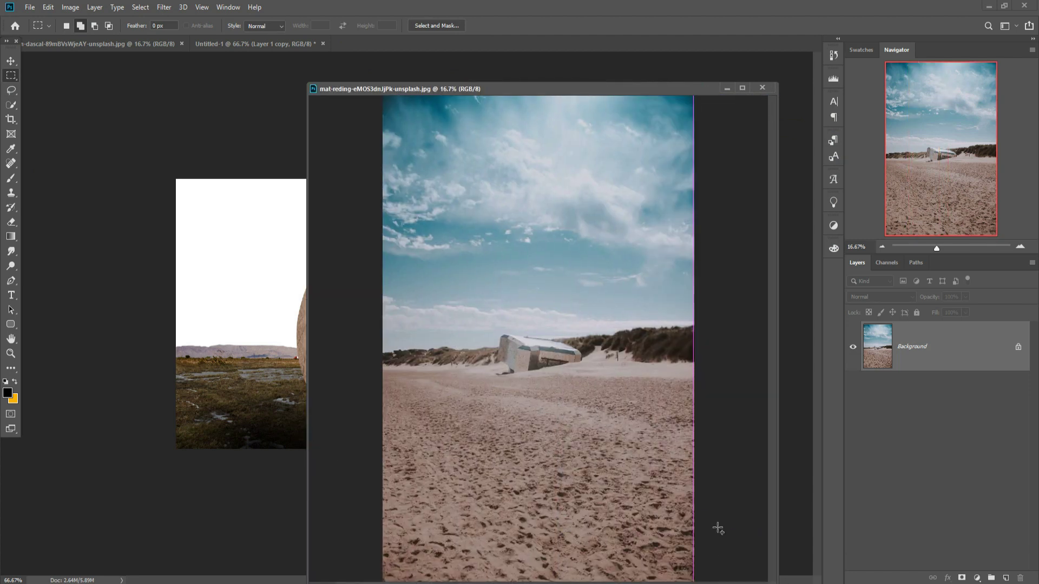
click(11, 60)
drag(527, 486, 271, 379)
click(728, 88)
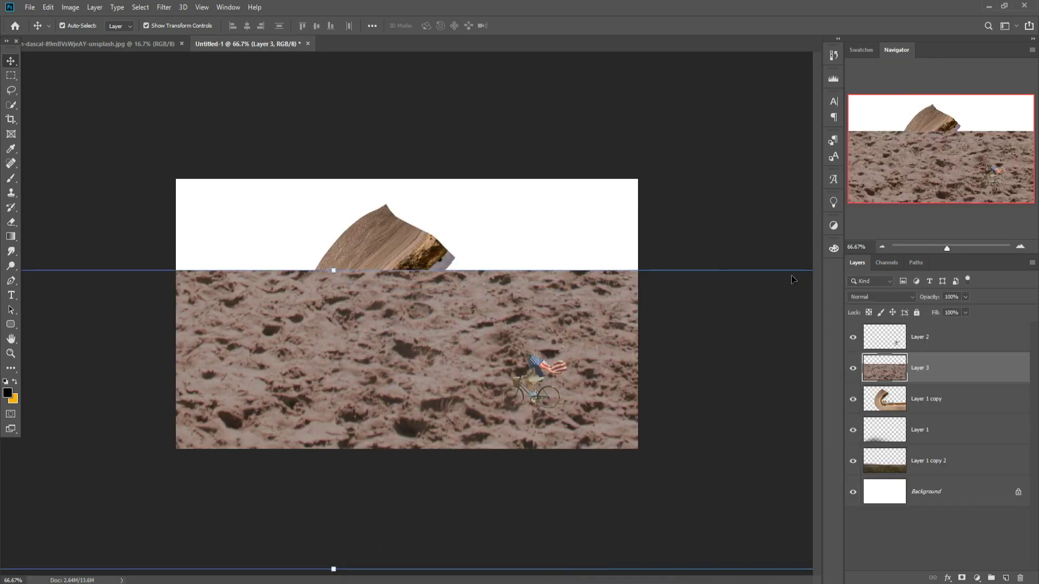
Scale the sand strip to 12.41%, rotate it 47.78° and place it along the curled road's lower outer edge.
drag(336, 268, 331, 510)
drag(338, 405, 339, 406)
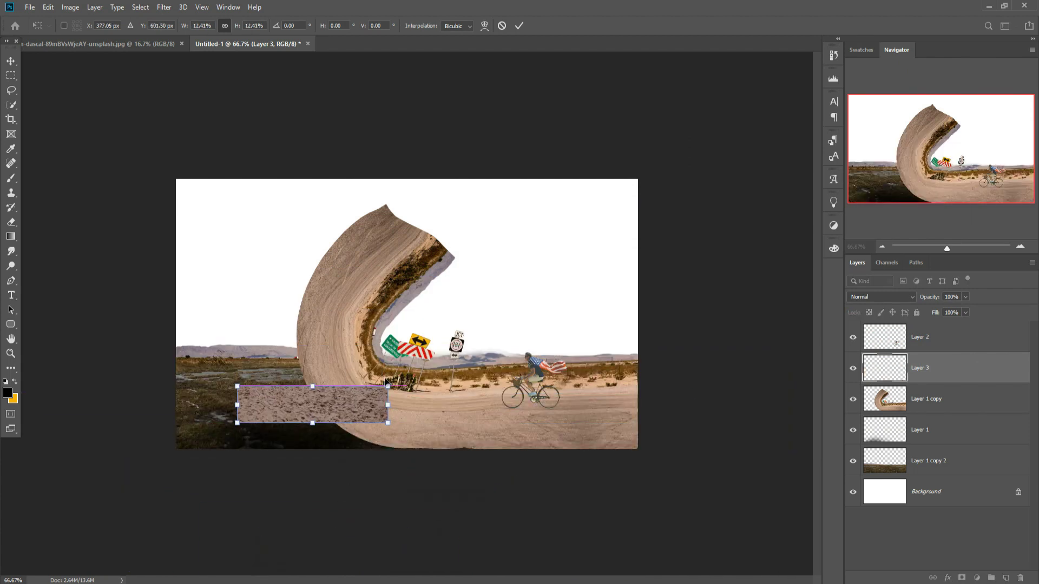
drag(405, 378, 404, 466)
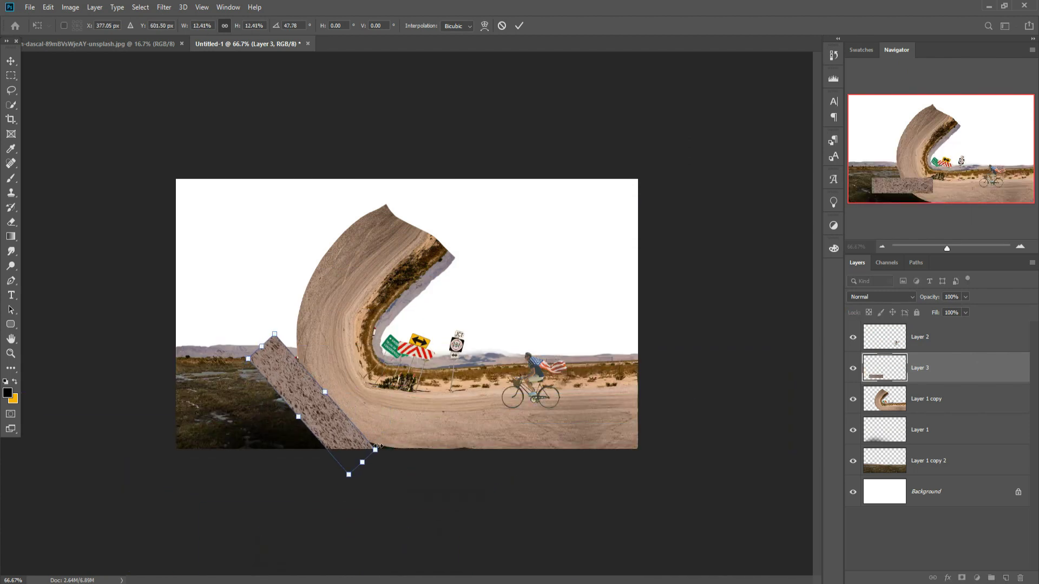
drag(354, 437, 376, 442)
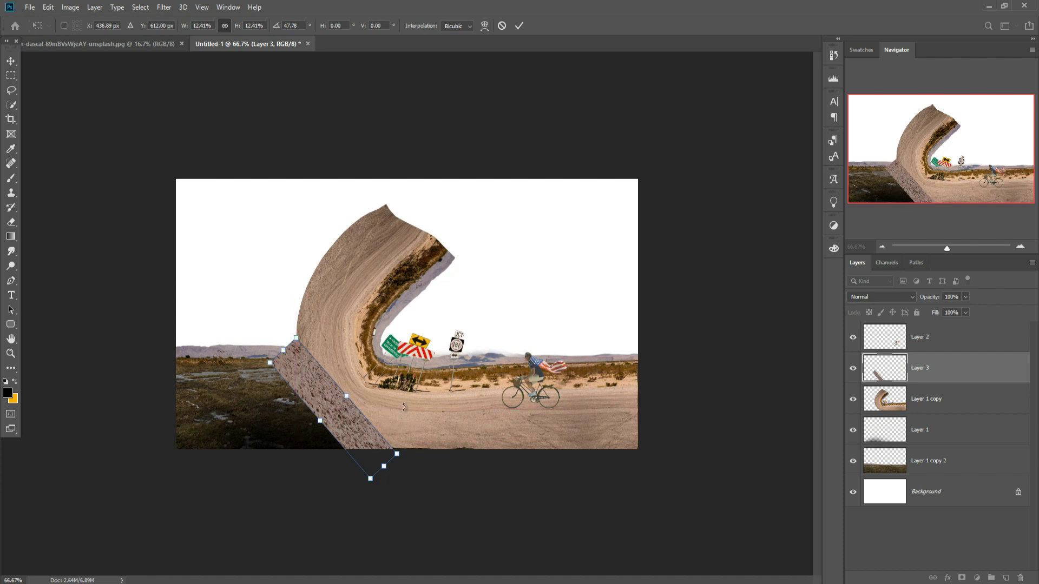
click(519, 26)
Move the sand layer below Layer 1 copy and shift the strip outward from the curled road's lower edge.
drag(920, 369, 929, 414)
drag(277, 391, 275, 380)
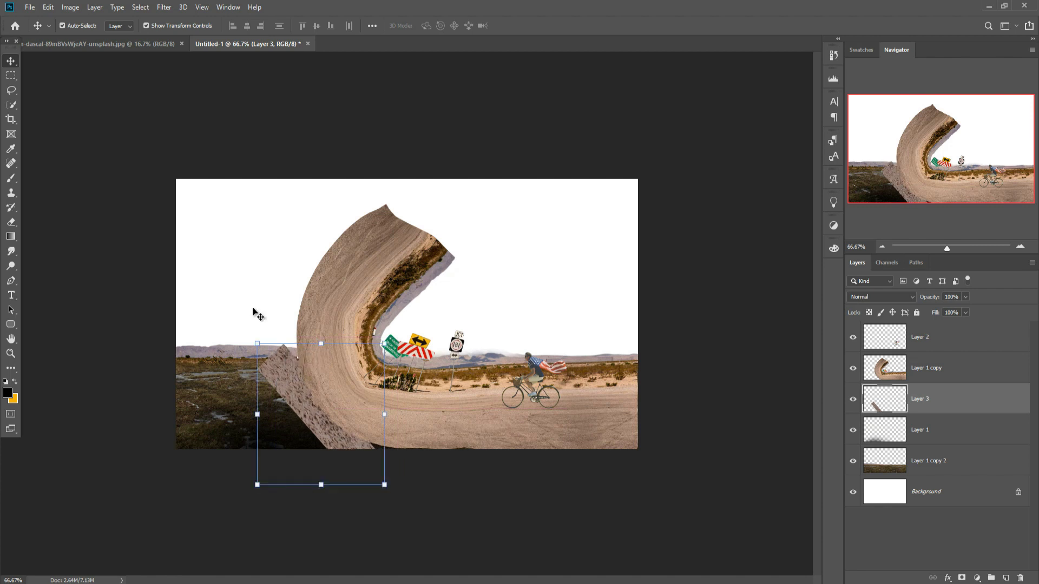
Bend the sand strip on Layer 3 with Puppet Warp to follow the curled road's lower outer edge.
click(48, 7)
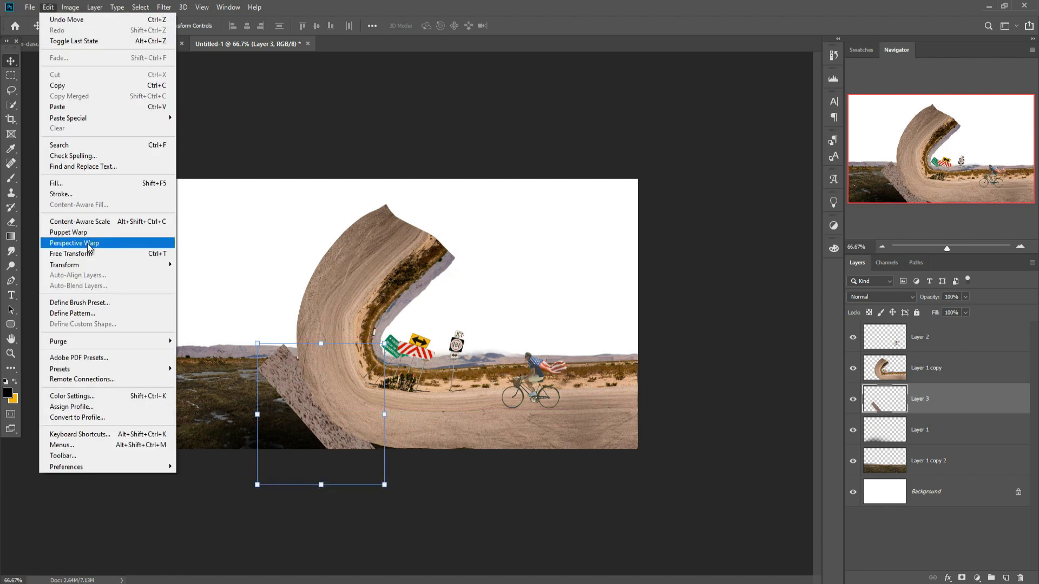
click(86, 233)
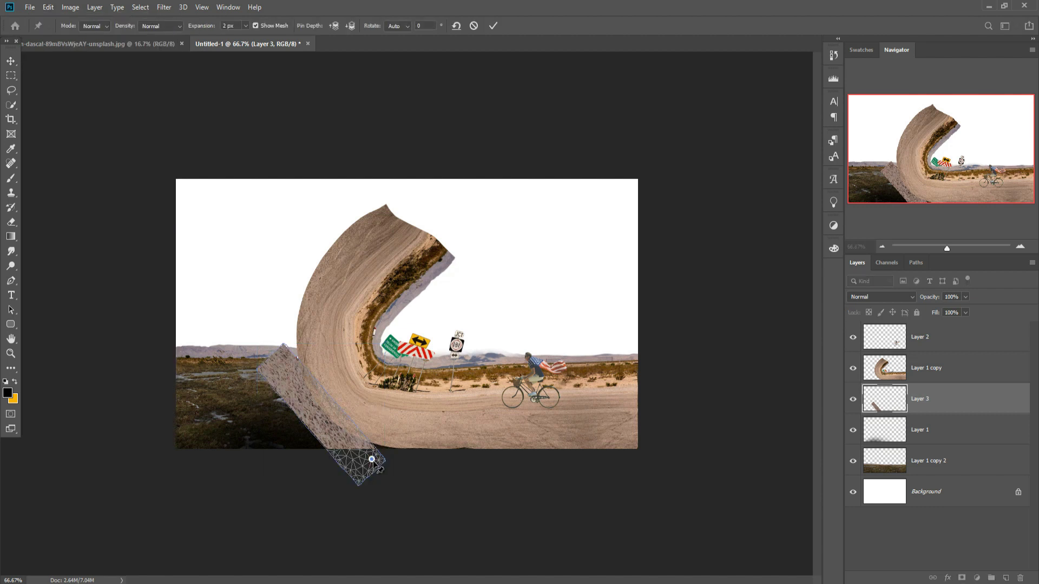
drag(371, 460, 383, 451)
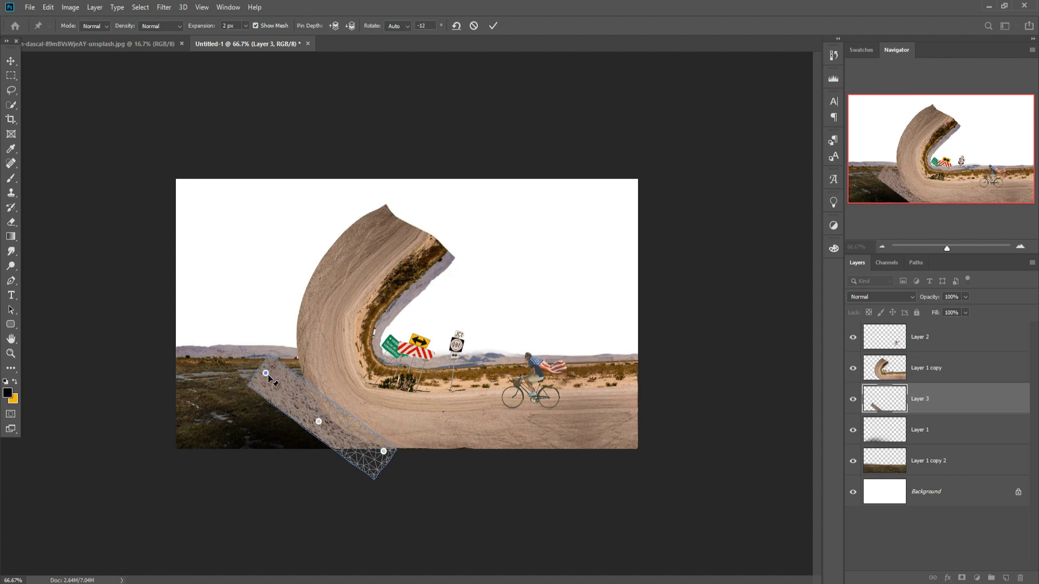
drag(269, 372, 290, 343)
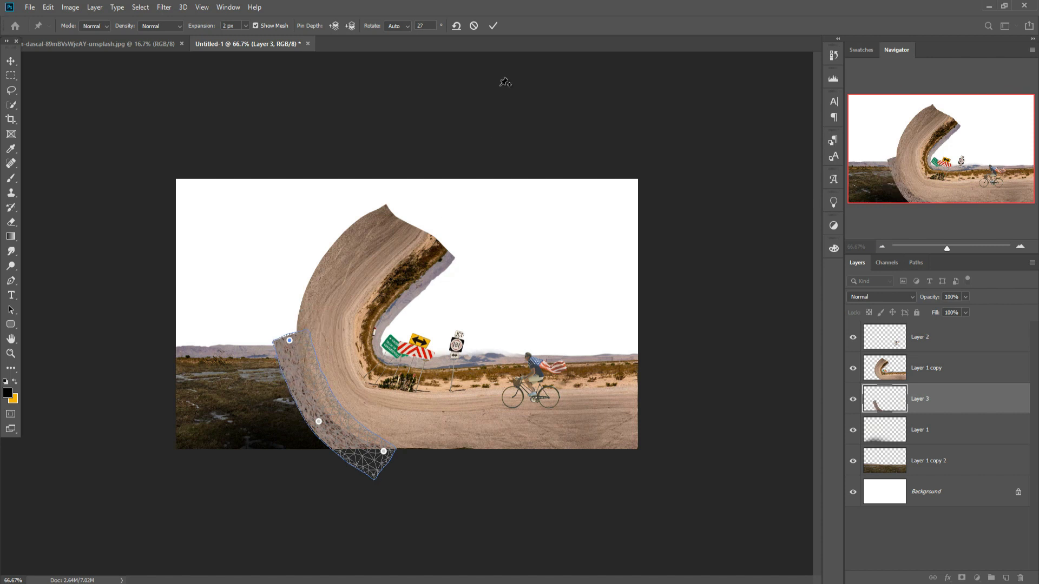
click(493, 26)
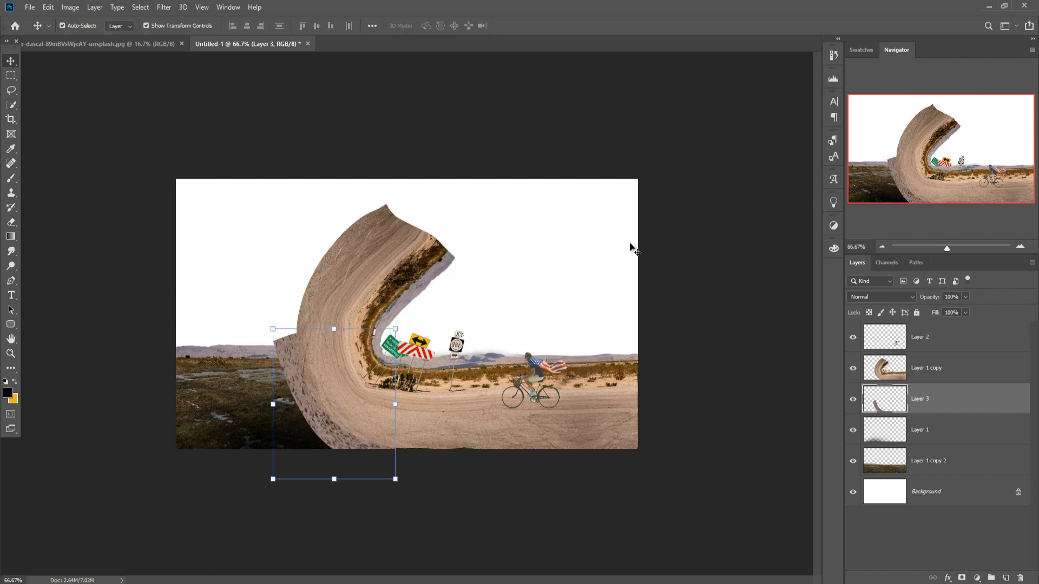
Duplicate Layer 3, rotate the copy 46.91° and fit it along the middle of the curled road's outer edge.
right_click(950, 398)
click(814, 171)
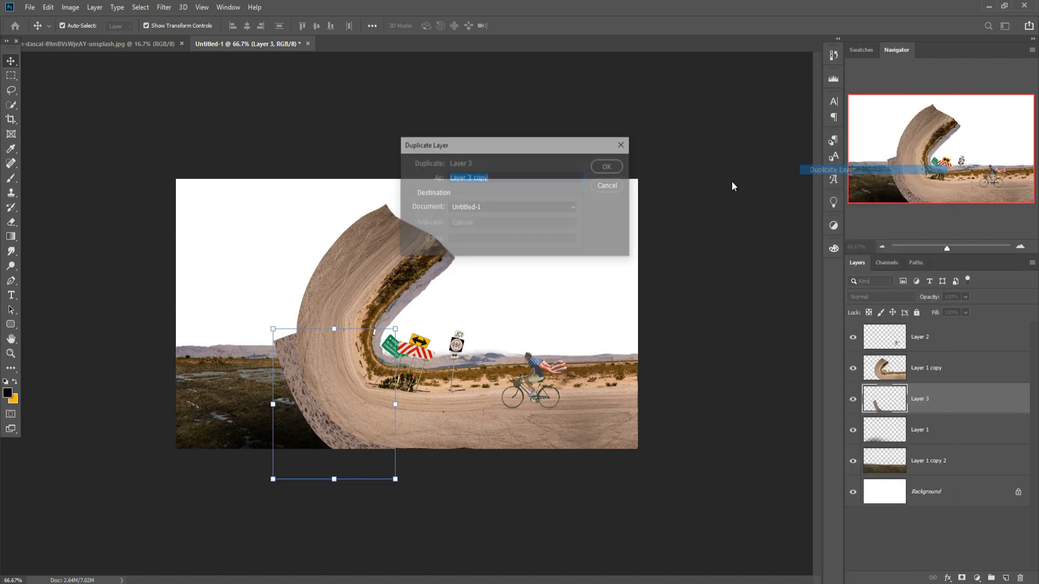
click(608, 167)
drag(290, 348, 252, 250)
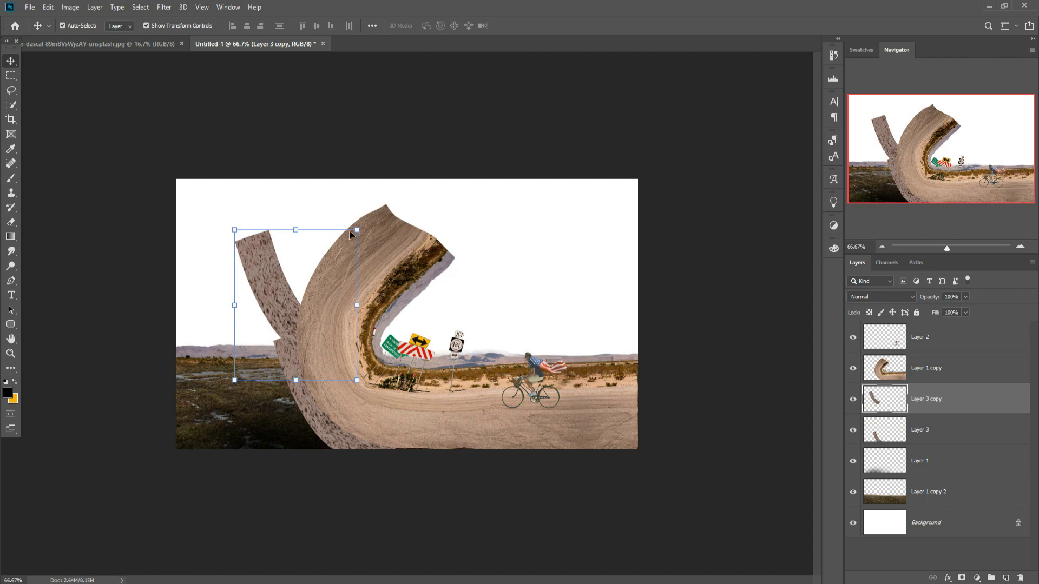
drag(363, 220, 399, 273)
mouse_move(301, 265)
mouse_down()
mouse_move(329, 254)
mouse_move(300, 271)
mouse_up()
drag(302, 206, 325, 208)
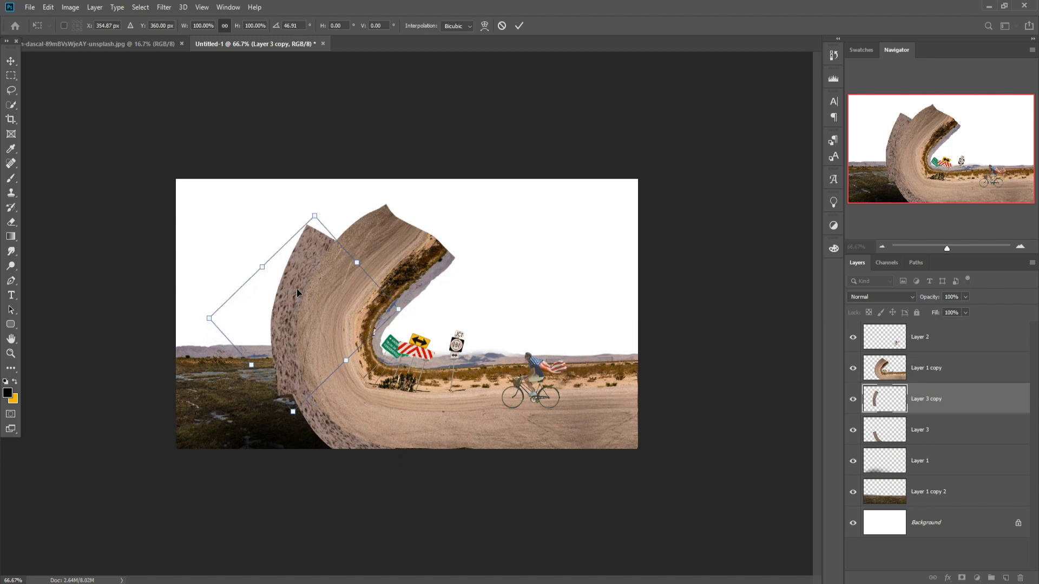
click(523, 25)
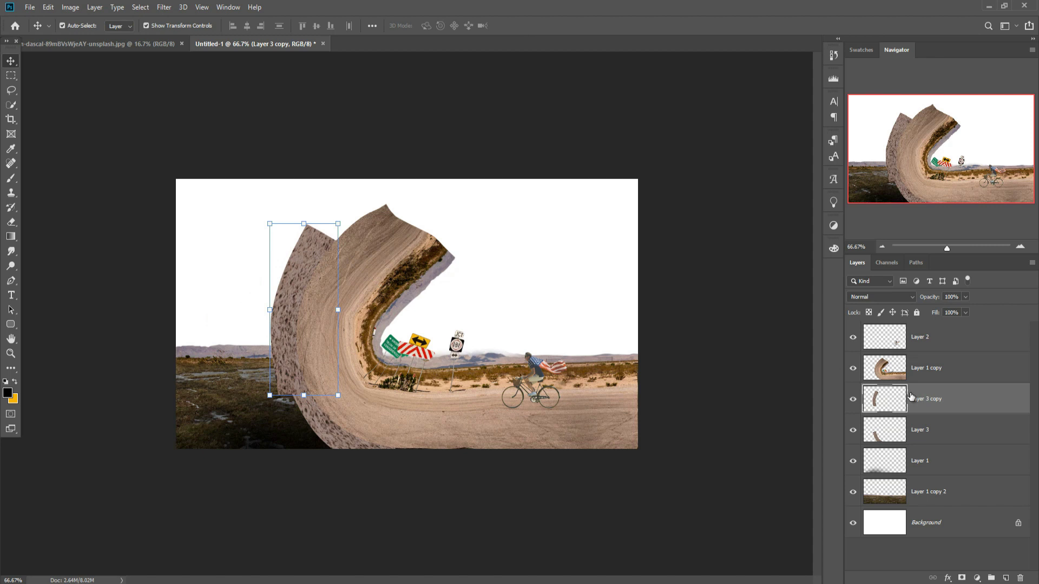
Duplicate Layer 3 copy, rotate the new strip 28.63° and place it along the curled road's upper outer edge.
right_click(928, 403)
click(807, 187)
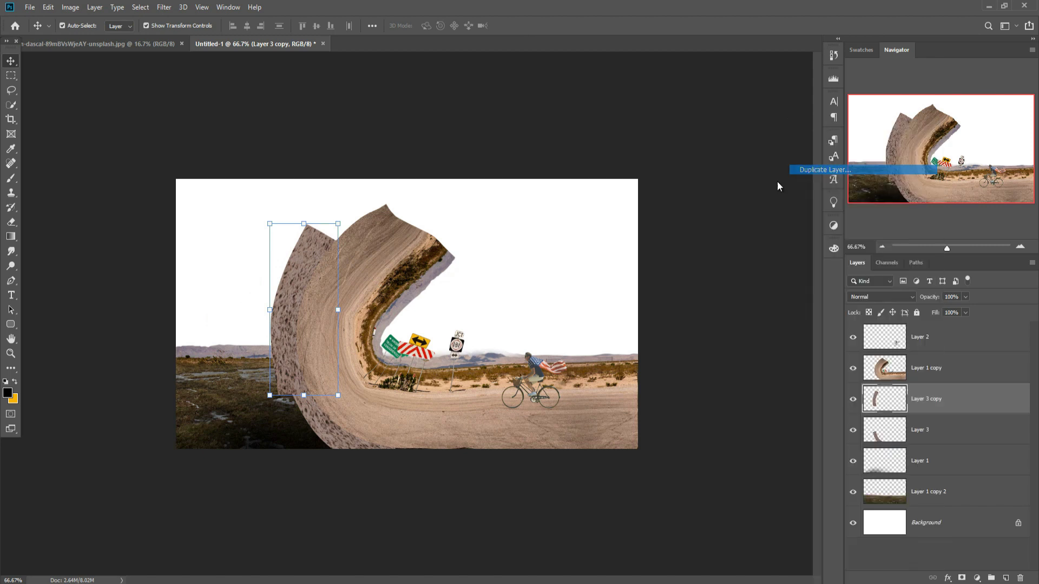
click(601, 168)
drag(309, 244, 342, 204)
drag(411, 202, 439, 227)
mouse_move(316, 255)
mouse_down()
mouse_move(314, 235)
mouse_move(298, 239)
mouse_move(305, 242)
mouse_up()
drag(341, 146, 330, 146)
drag(343, 203, 341, 205)
click(519, 26)
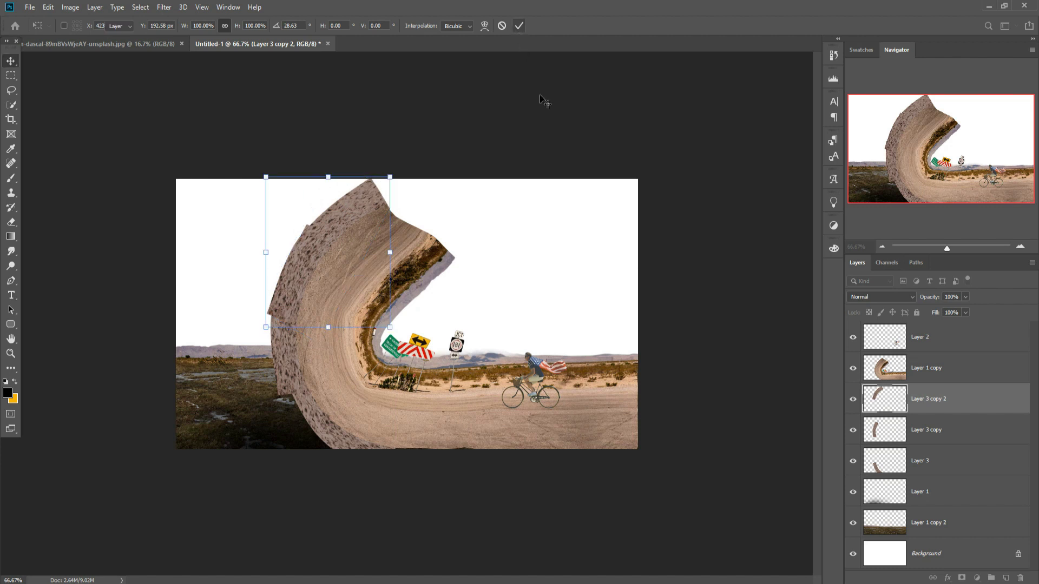
Merge Layer 3, Layer 3 copy and Layer 3 copy 2 into one sand layer.
shift+click(926, 469)
right_click(943, 400)
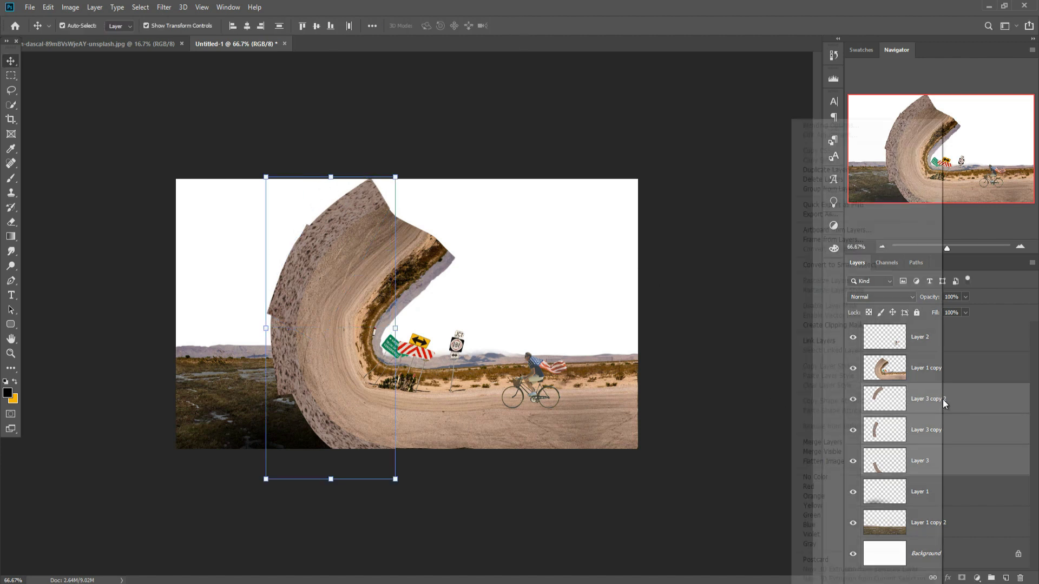
click(840, 444)
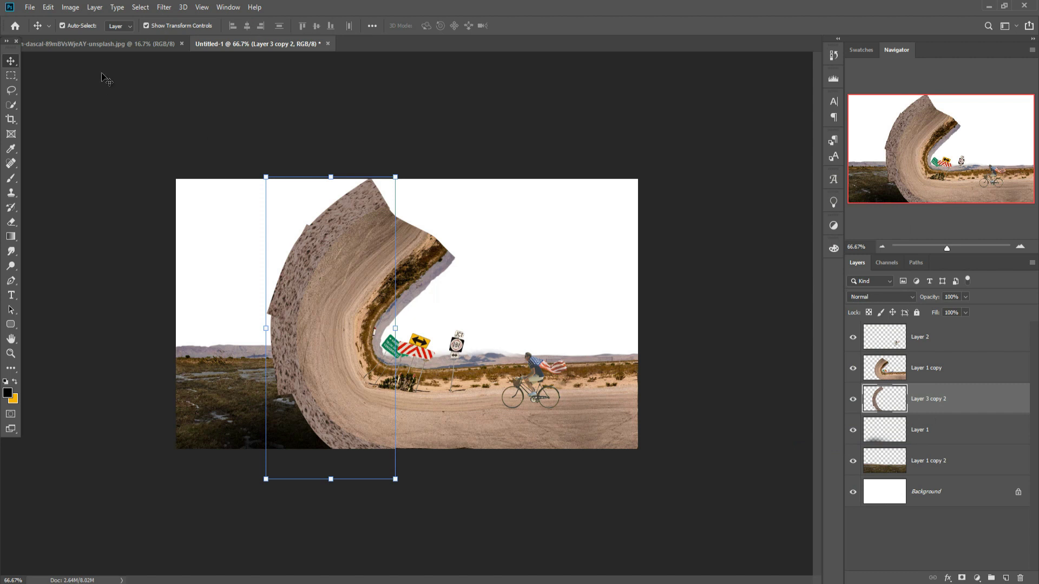
Darken the merged sand layer with the Camera Raw Filter by lowering Exposure to about -0.95.
click(164, 7)
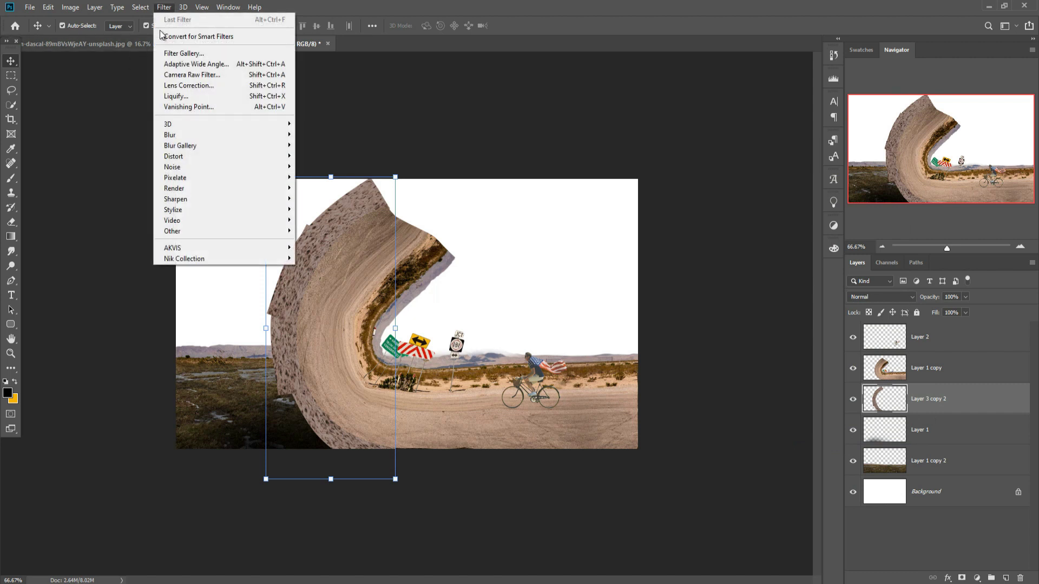
click(161, 76)
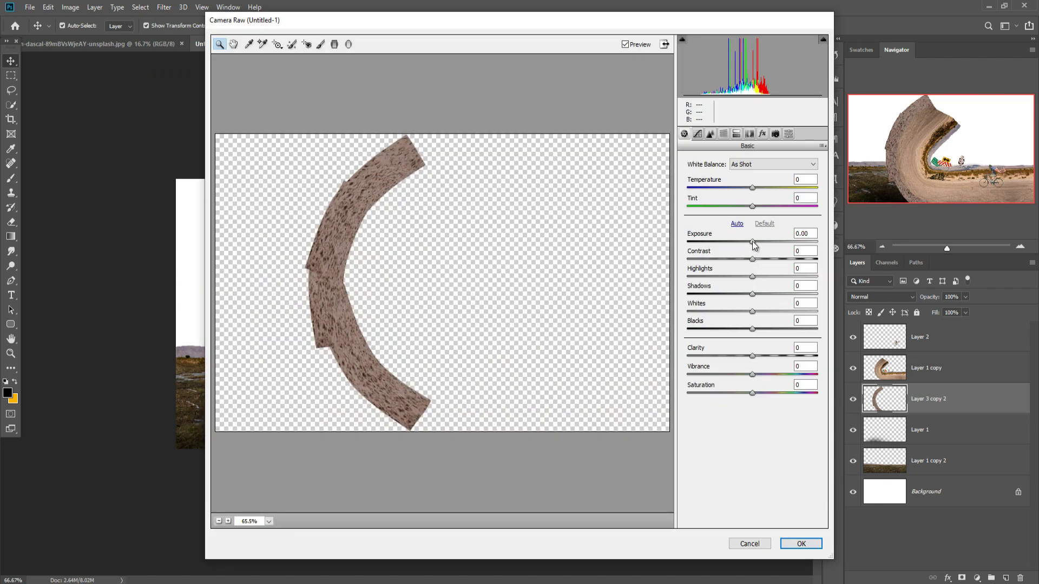
drag(754, 244, 739, 247)
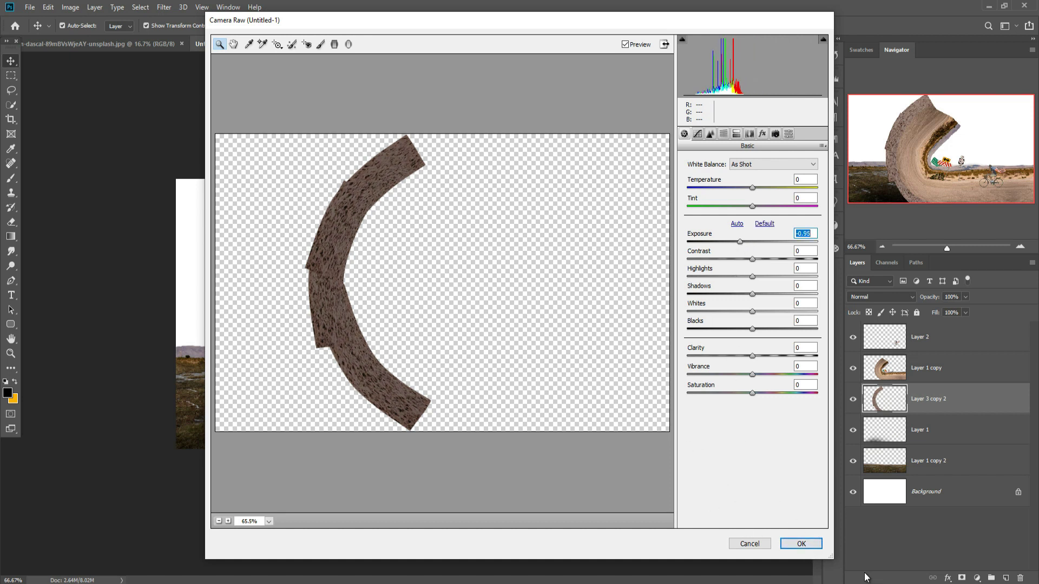
click(802, 544)
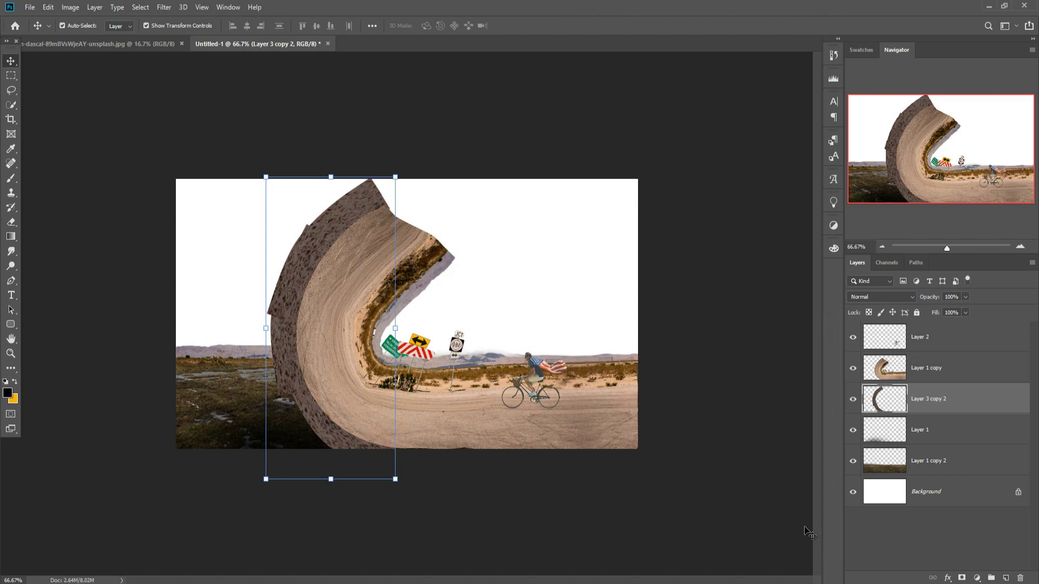
Add a layer mask to Layer 1 copy and reduce the Brush size to 90 px.
click(926, 376)
click(961, 578)
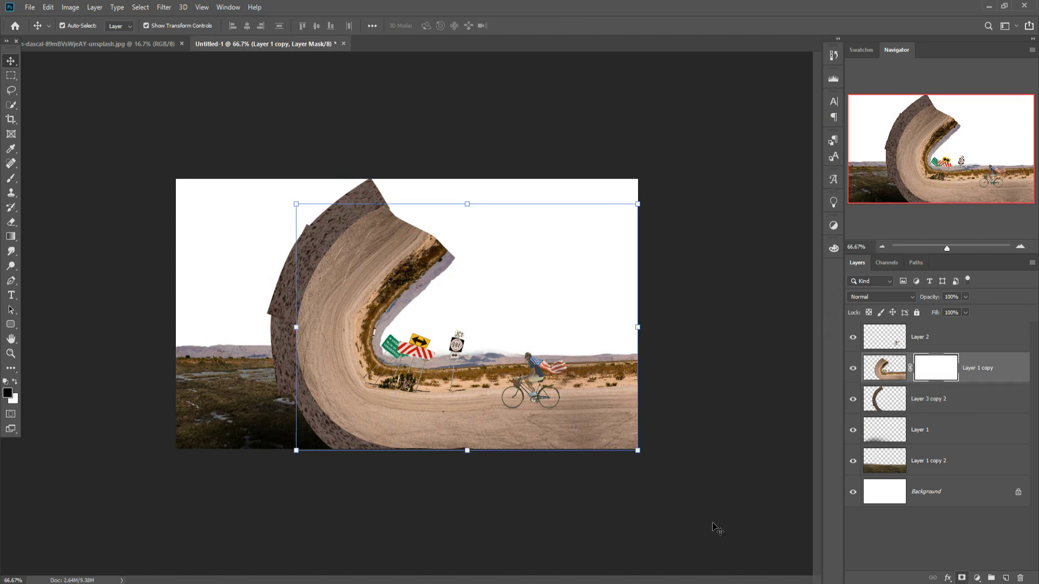
key(b)
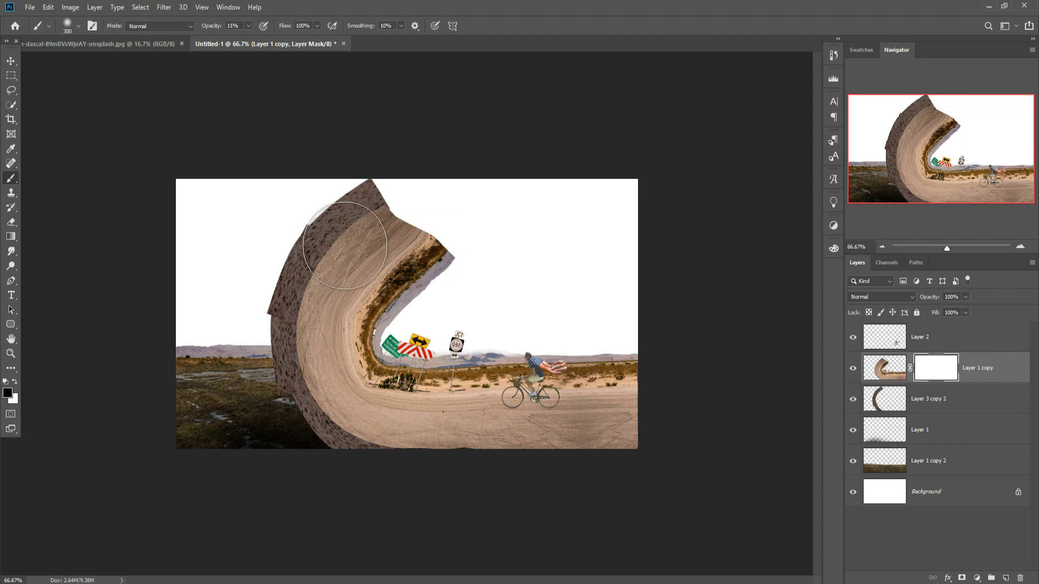
key(bracketleft)
key(bracketleft)
key(bracketleft)
key(bracketleft)
key(bracketleft)
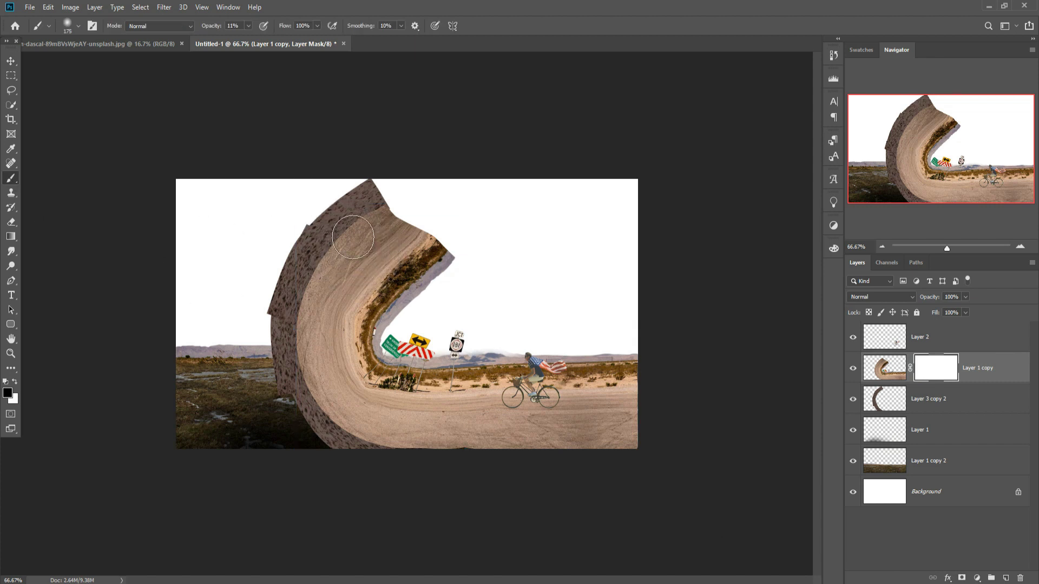
key(bracketleft)
Choose Sampled Brush 266 from the debris_brushes_by_dacmaniac set and reduce its size to 150 px.
click(78, 26)
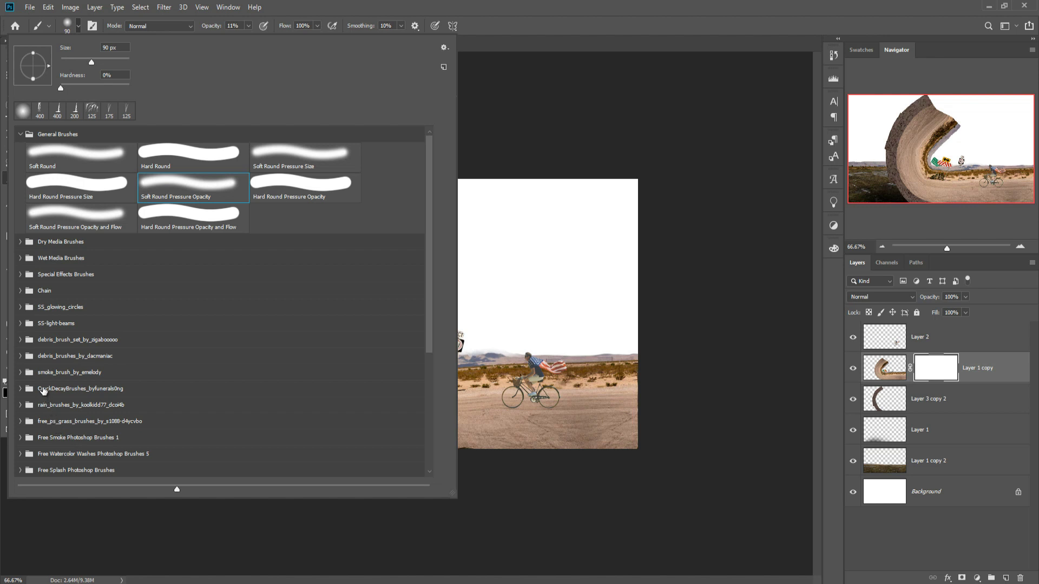
click(20, 356)
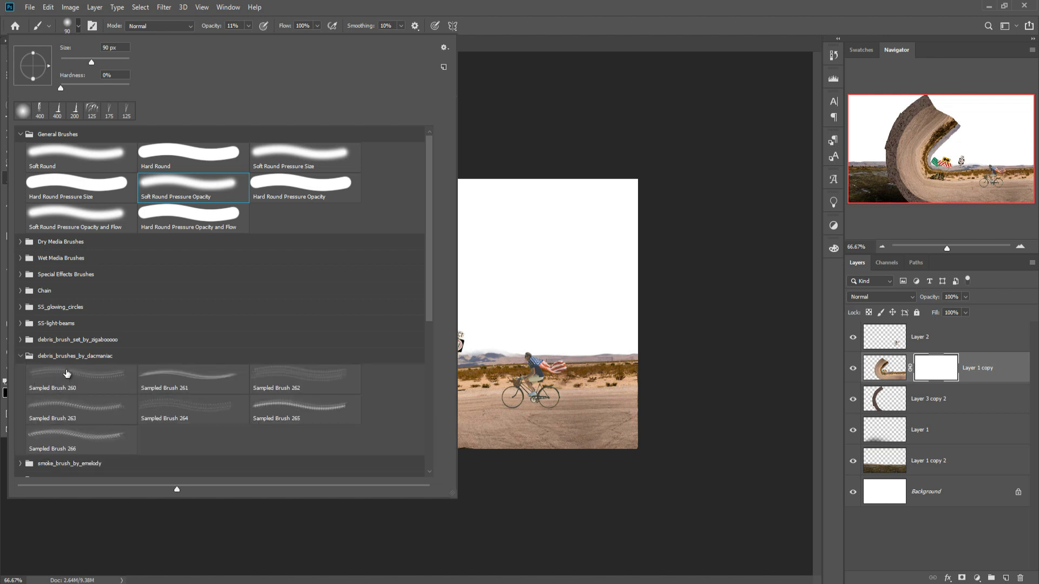
click(86, 439)
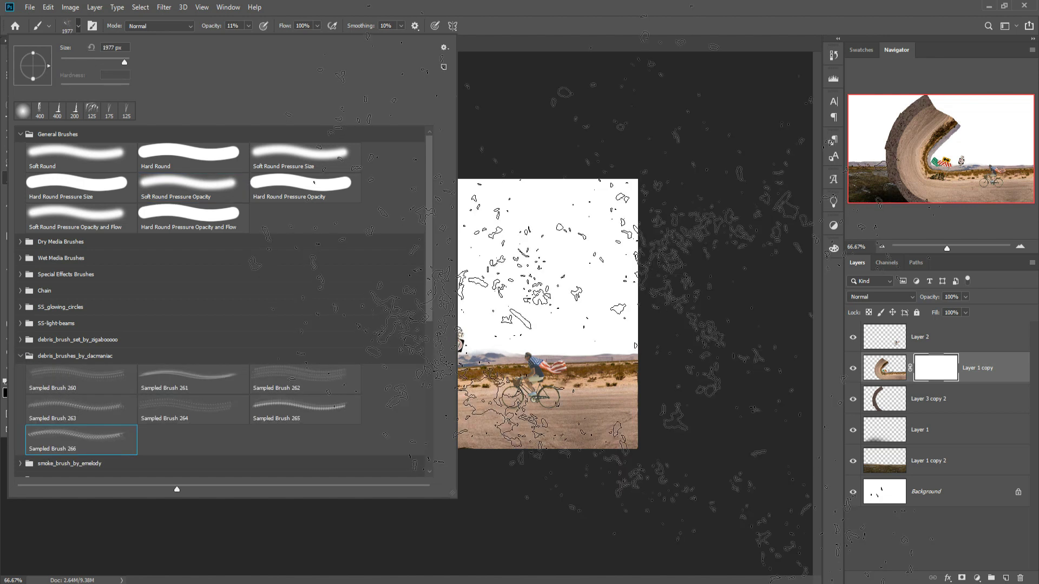
click(580, 3)
key(bracketleft)
key(bracketleft)
key(bracketleft)
key(bracketleft)
key(bracketleft)
key(bracketleft)
key(bracketleft)
key(bracketleft)
key(bracketleft)
key(bracketleft)
key(bracketleft)
key(bracketleft)
key(bracketleft)
key(bracketleft)
key(bracketleft)
key(bracketleft)
key(bracketleft)
key(bracketleft)
key(bracketleft)
key(bracketleft)
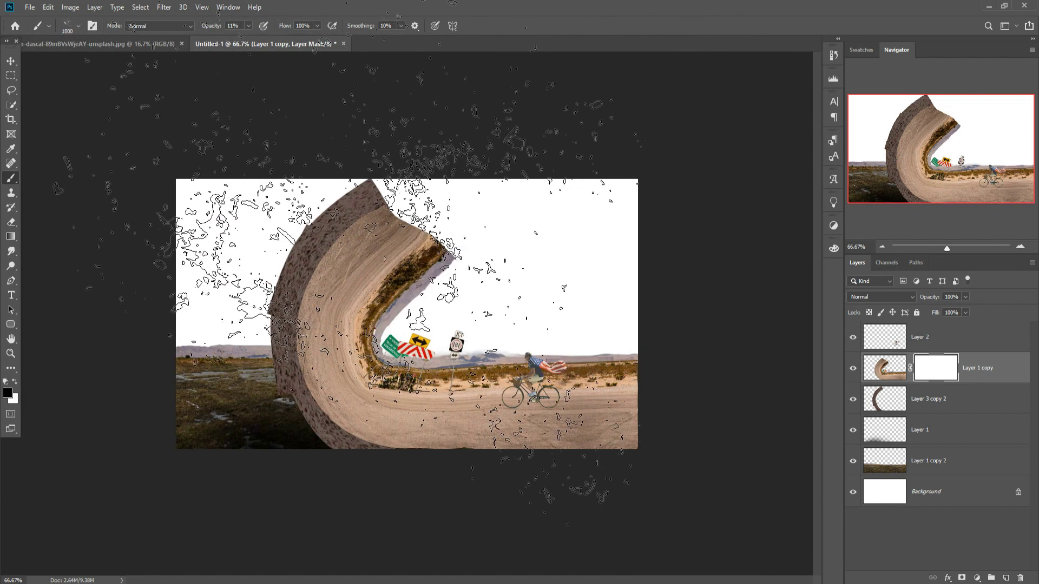
Rotate the debris brush tip and paint Layer 1 copy's mask at 100% opacity along the road's outer edge, blending it into the sand.
right_click(324, 196)
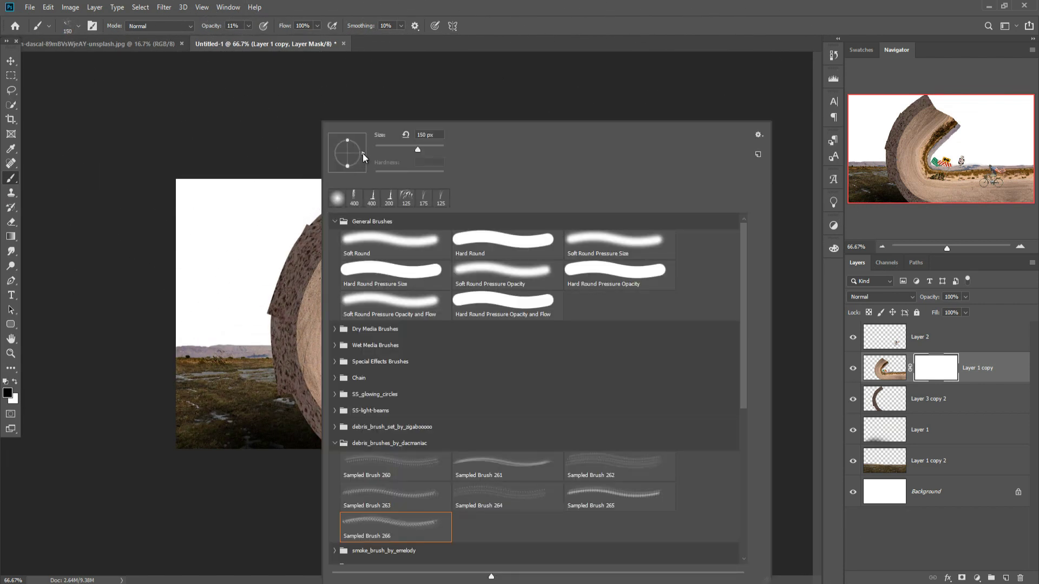
drag(333, 147, 344, 138)
click(424, 17)
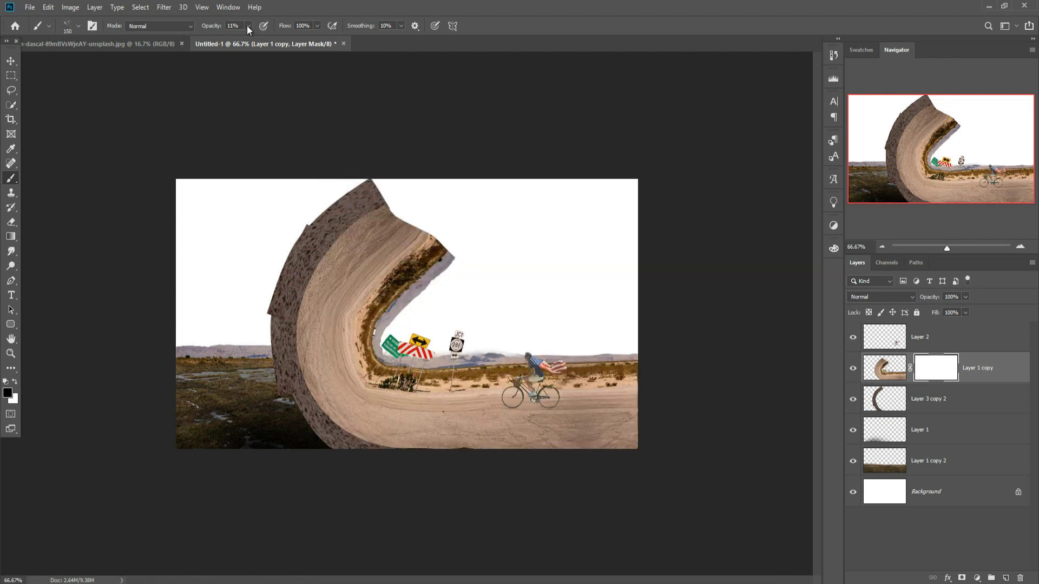
click(375, 198)
click(332, 229)
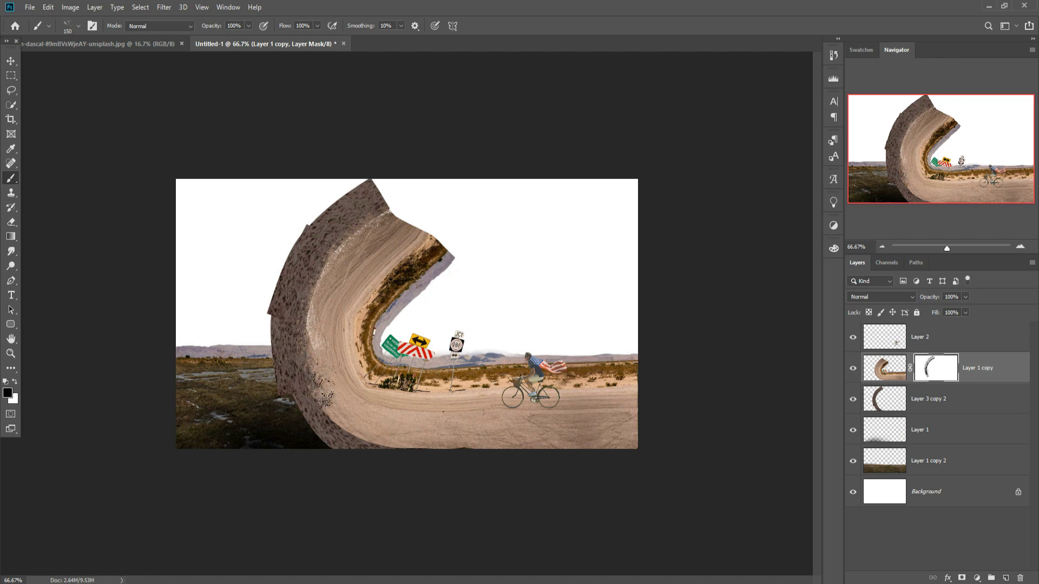
drag(320, 409, 353, 433)
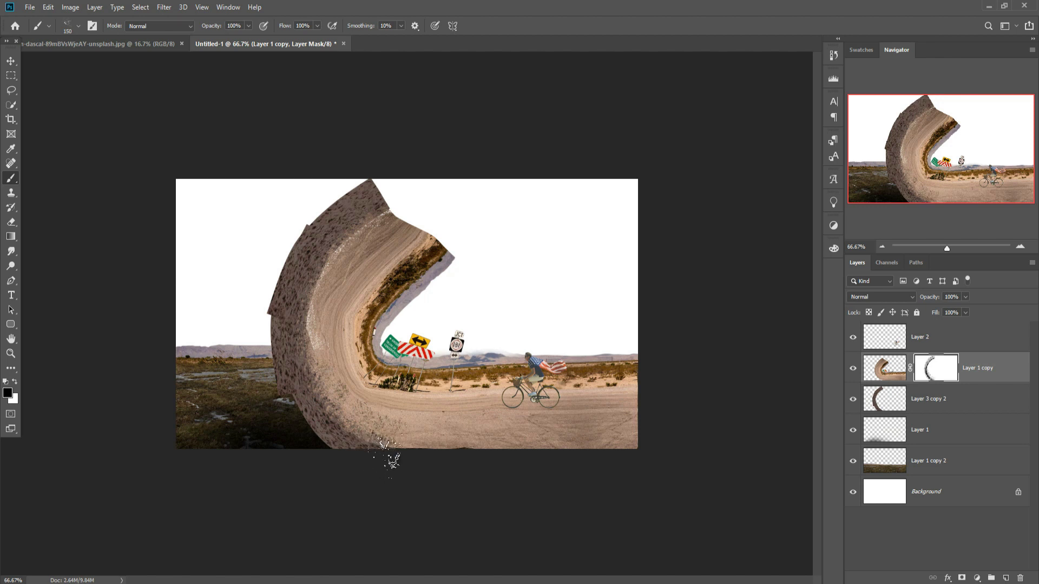
Add a layer mask to Layer 3 copy 2 and enlarge the debris brush to 200 px.
click(933, 412)
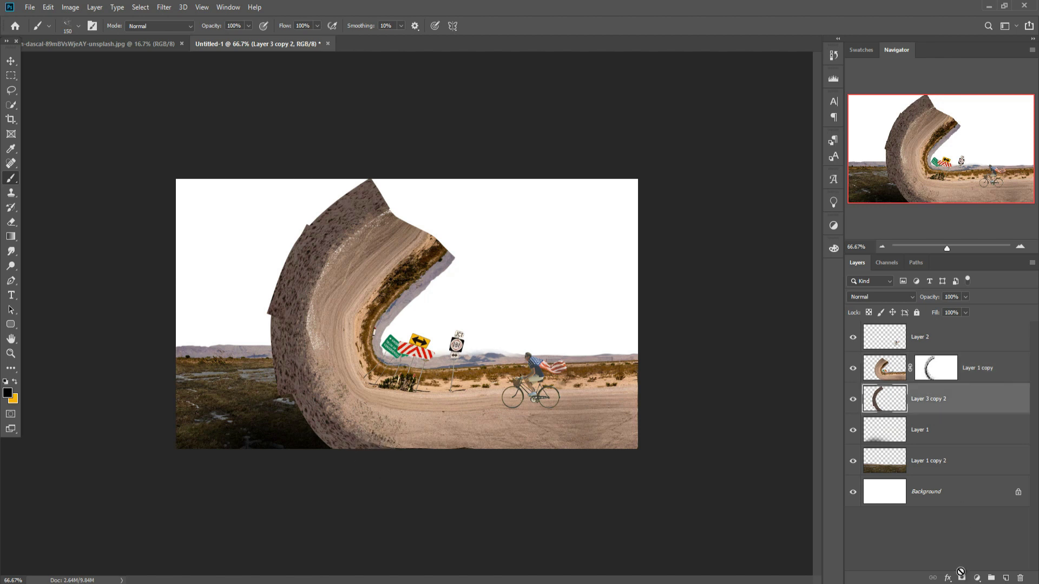
click(961, 572)
click(936, 406)
click(962, 578)
click(286, 264)
key(bracketright)
key(bracketright)
key(bracketright)
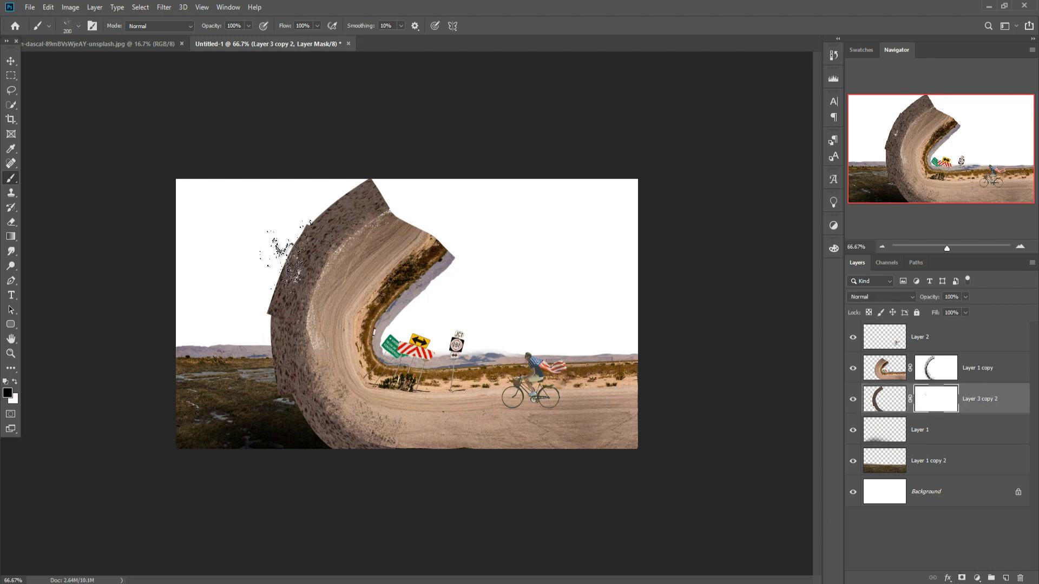
Paint the sand layer's mask with the debris brush at 250 px to break up its upper and middle outer edge.
mouse_move(278, 243)
mouse_down()
mouse_move(313, 189)
mouse_move(360, 168)
mouse_move(346, 160)
mouse_move(338, 168)
mouse_move(359, 166)
mouse_move(328, 170)
mouse_move(344, 160)
mouse_move(368, 162)
mouse_move(355, 161)
mouse_move(380, 178)
mouse_move(354, 161)
mouse_move(316, 180)
mouse_move(365, 174)
mouse_up()
drag(283, 205, 262, 263)
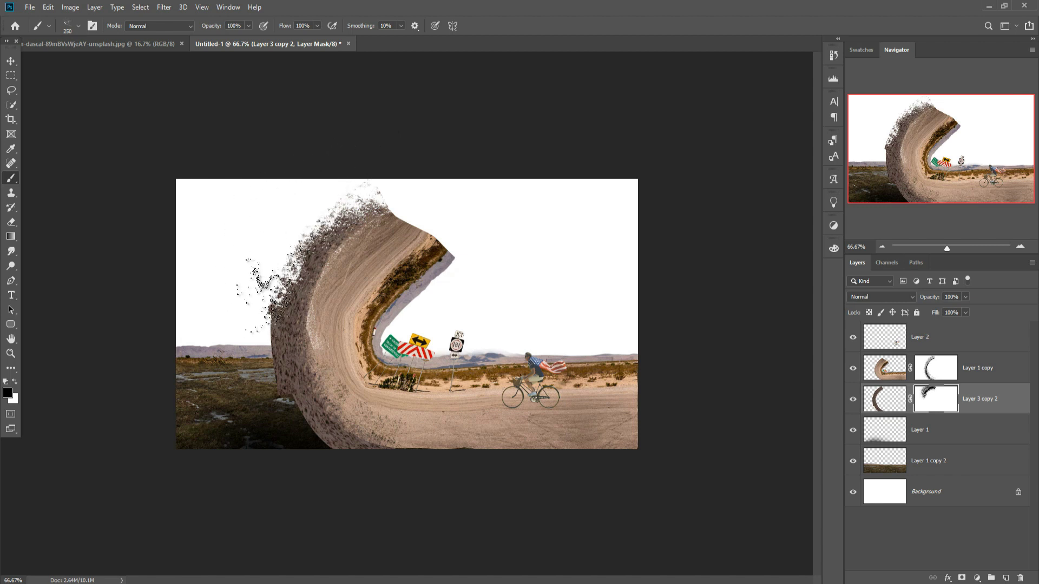
drag(277, 309, 286, 314)
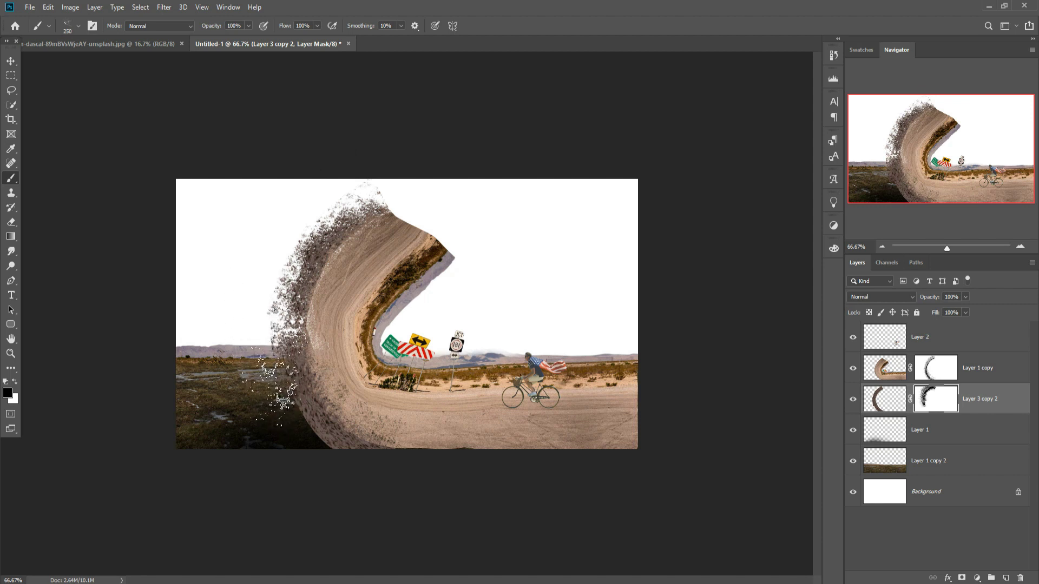
Rotate the debris brush tip, break up the sand's lower outer edge on the mask and select Layer 1 copy with the Move tool.
right_click(284, 401)
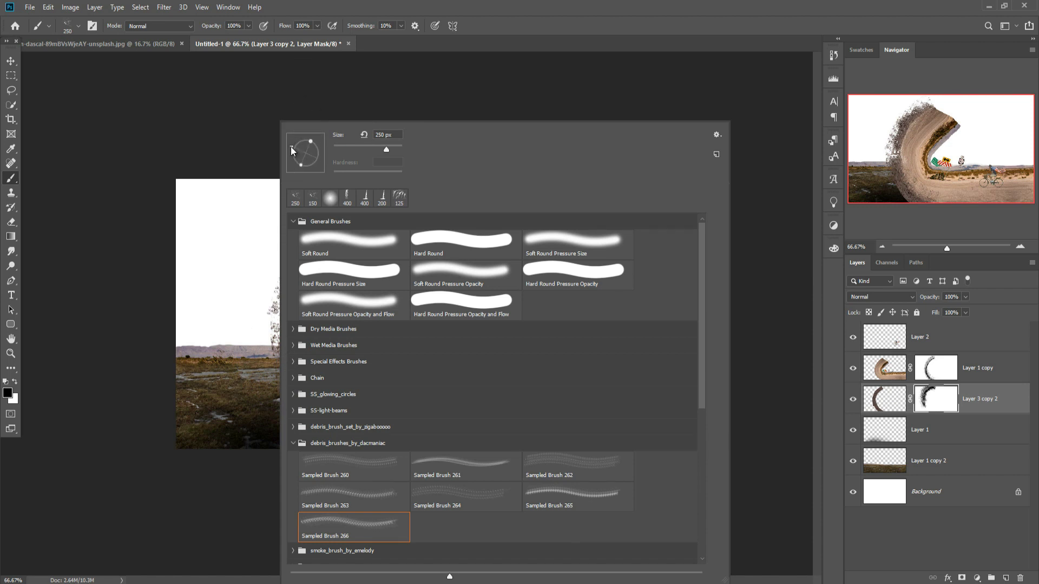
key(Return)
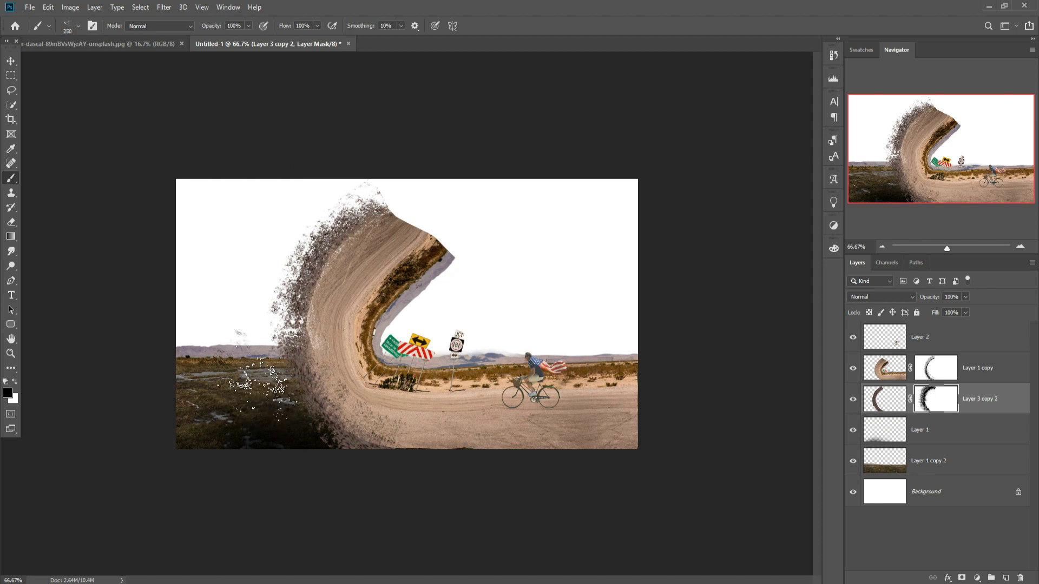
click(11, 62)
click(980, 375)
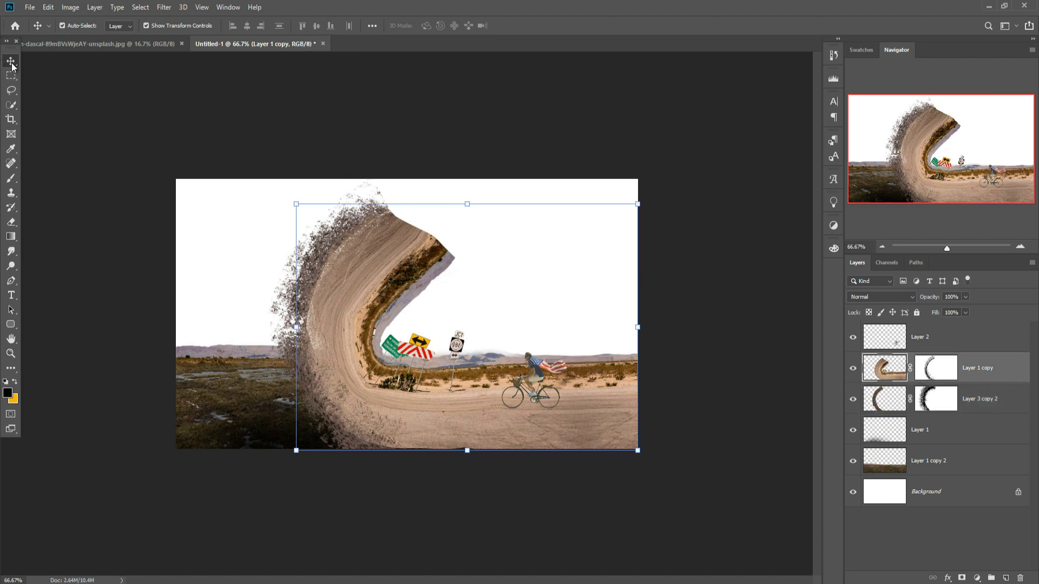
Copy a rectangular area of clouds from the sky photo into the Untitled-1 composite and close the photo.
click(46, 44)
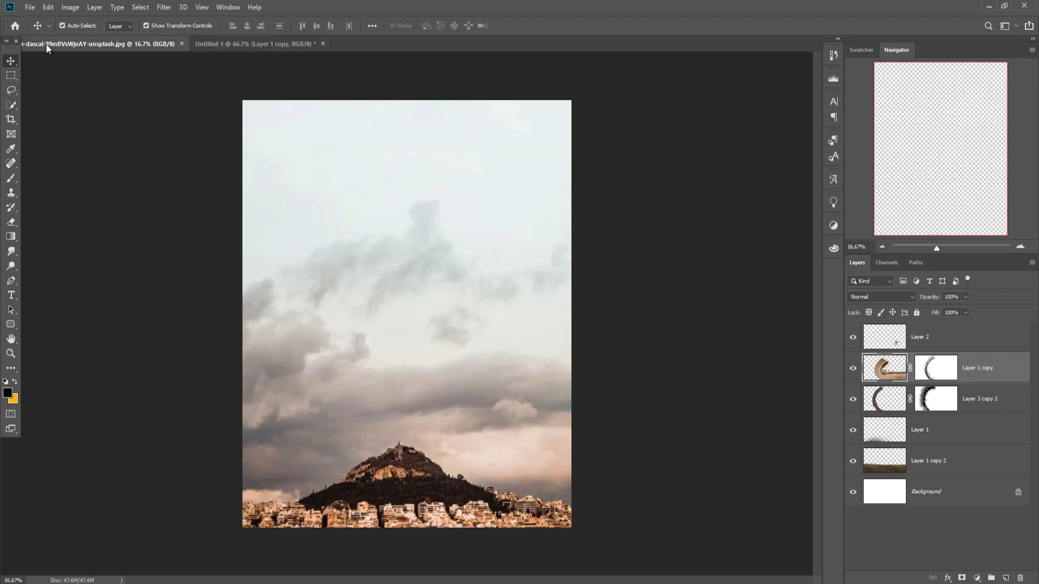
click(11, 76)
drag(225, 209, 614, 424)
click(10, 61)
drag(77, 64, 626, 105)
drag(635, 329, 481, 252)
click(840, 109)
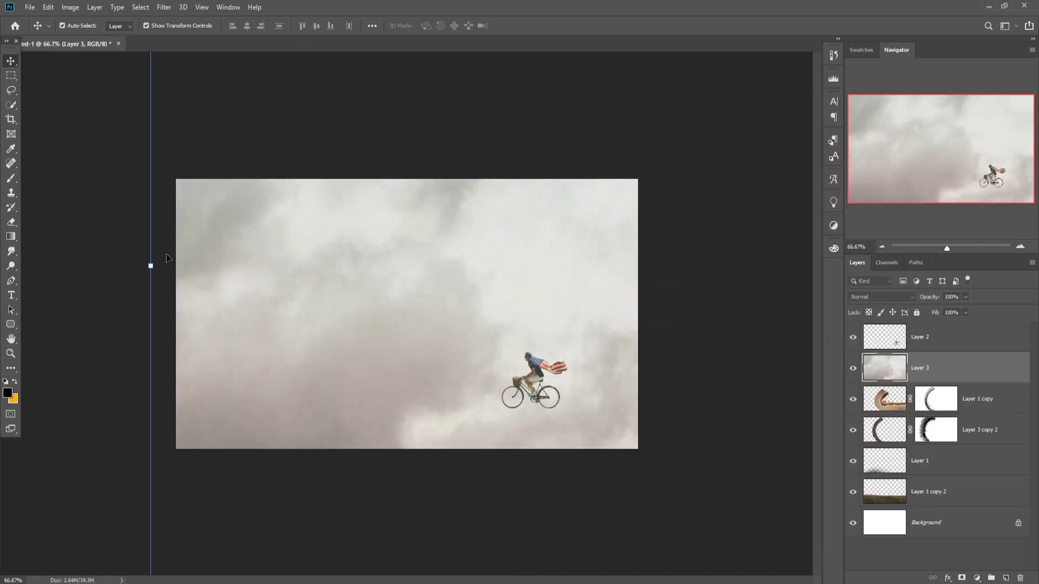
Scale the sky layer to 35.71% to span the canvas width and reorder it directly above Background.
drag(152, 266, 131, 256)
drag(135, 208, 233, 249)
drag(468, 329, 621, 334)
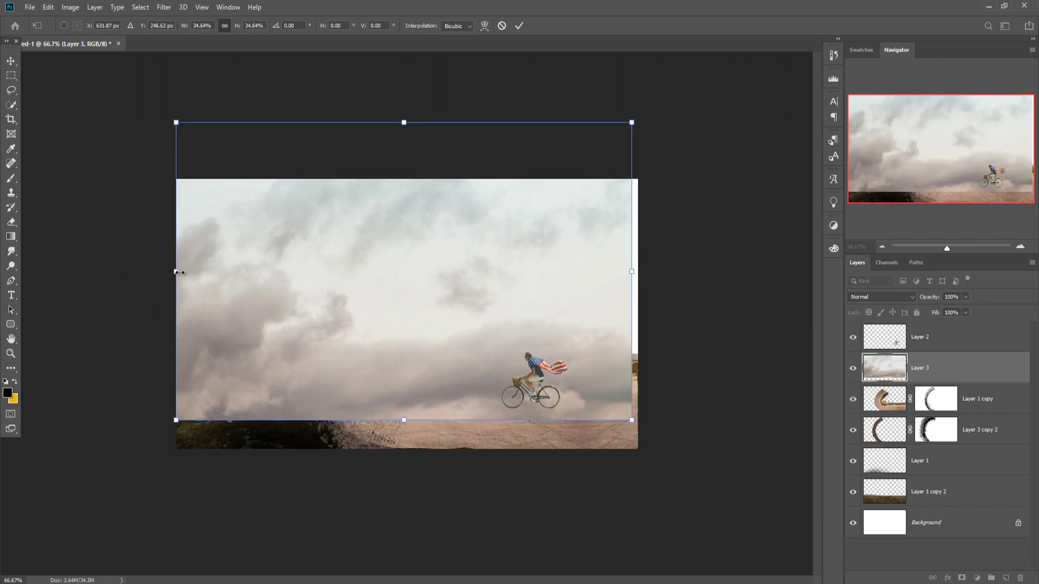
drag(179, 272, 165, 269)
drag(417, 268, 413, 267)
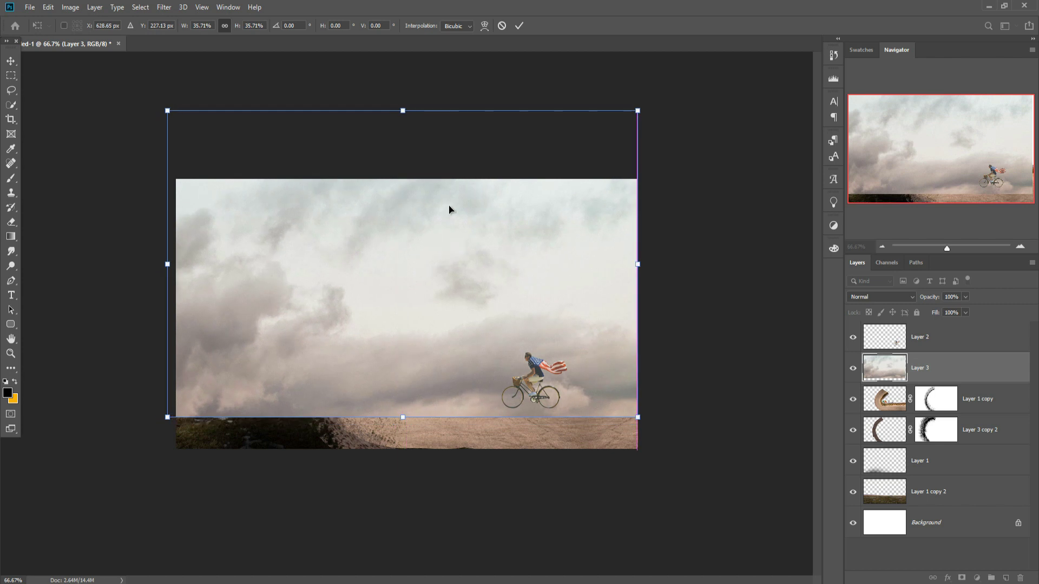
click(519, 26)
drag(957, 376, 956, 500)
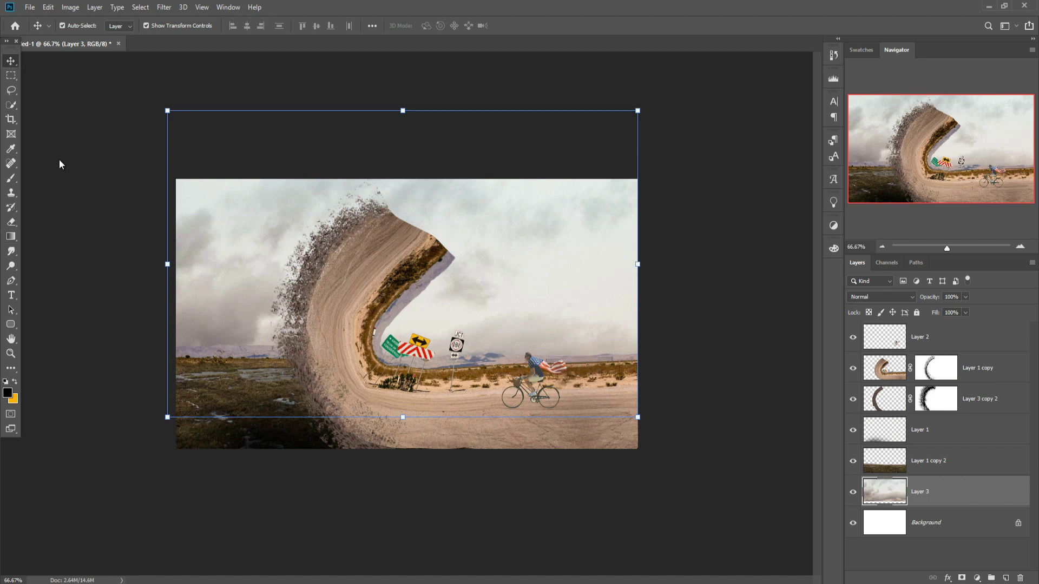
Break up the upper end of the curled road on Layer 1 copy's mask with the 250 px debris brush, rotating its tip.
click(944, 372)
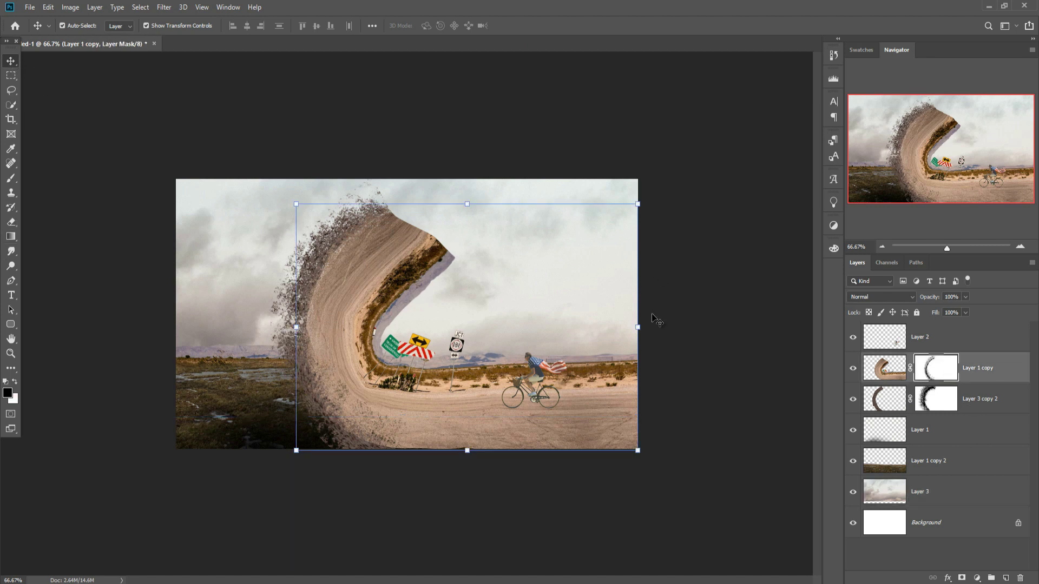
click(11, 178)
drag(375, 194, 419, 214)
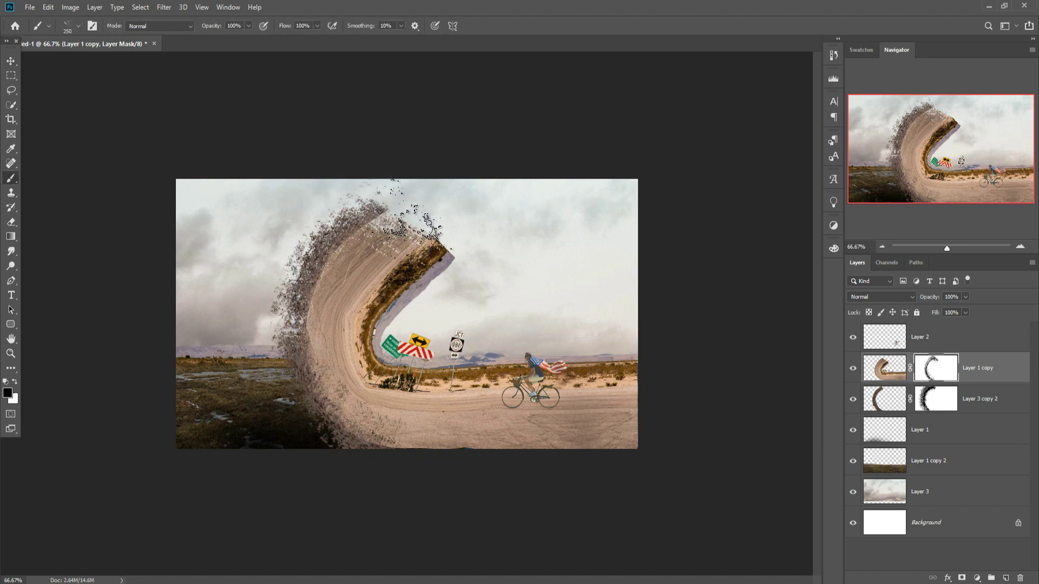
right_click(465, 211)
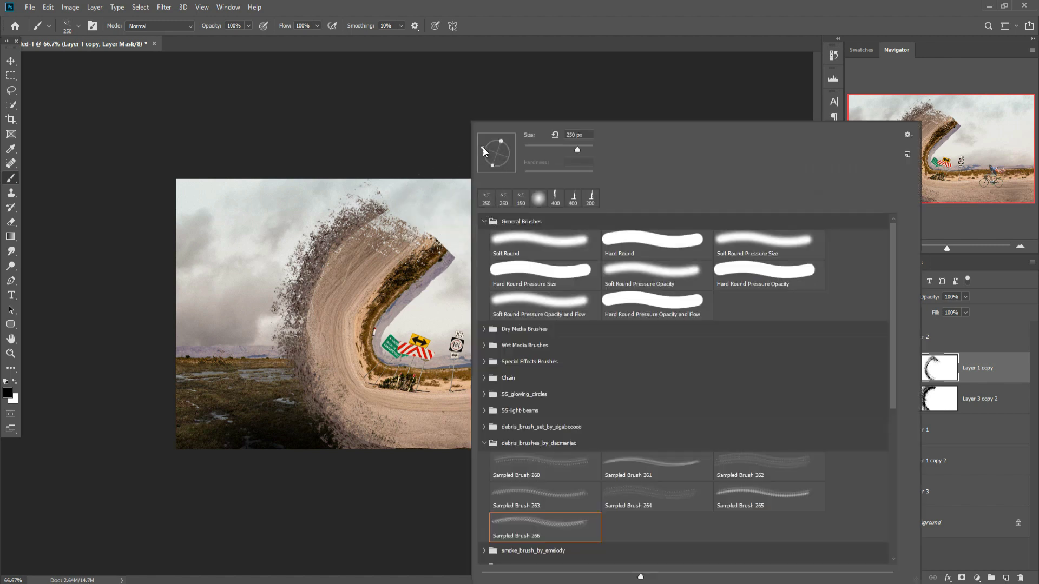
click(463, 227)
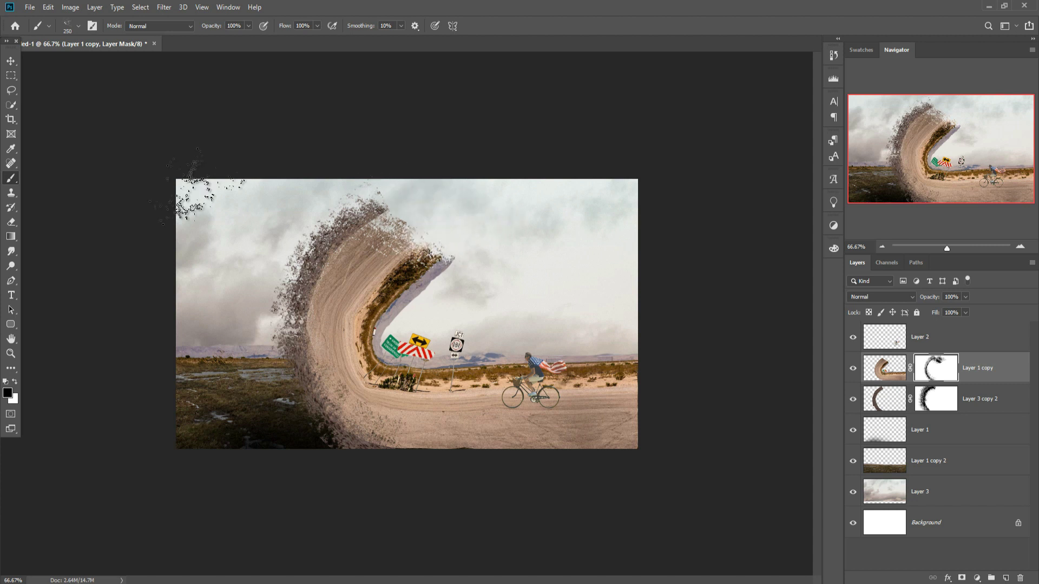
click(12, 61)
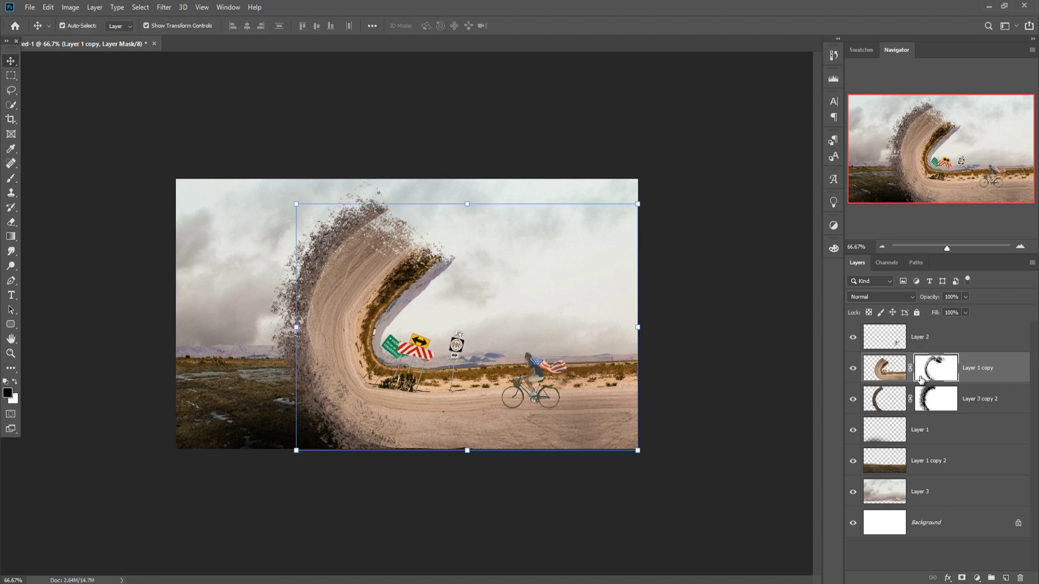
Apply the Camera Raw filter to the cyclist layer with Exposure -0.90, Contrast +33 and Clarity +33.
click(899, 345)
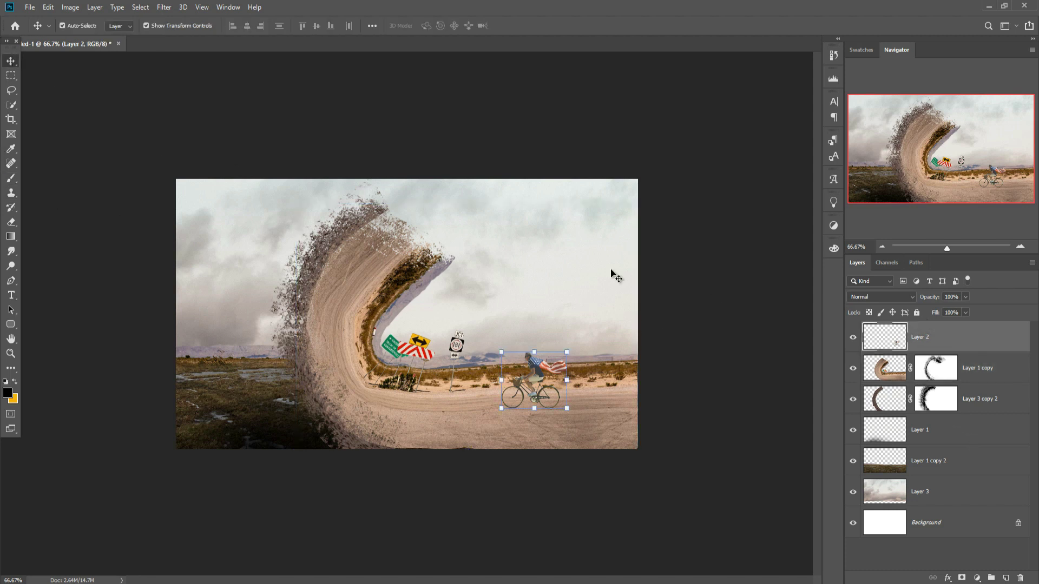
click(164, 8)
click(192, 74)
drag(752, 241, 775, 260)
drag(773, 357, 775, 358)
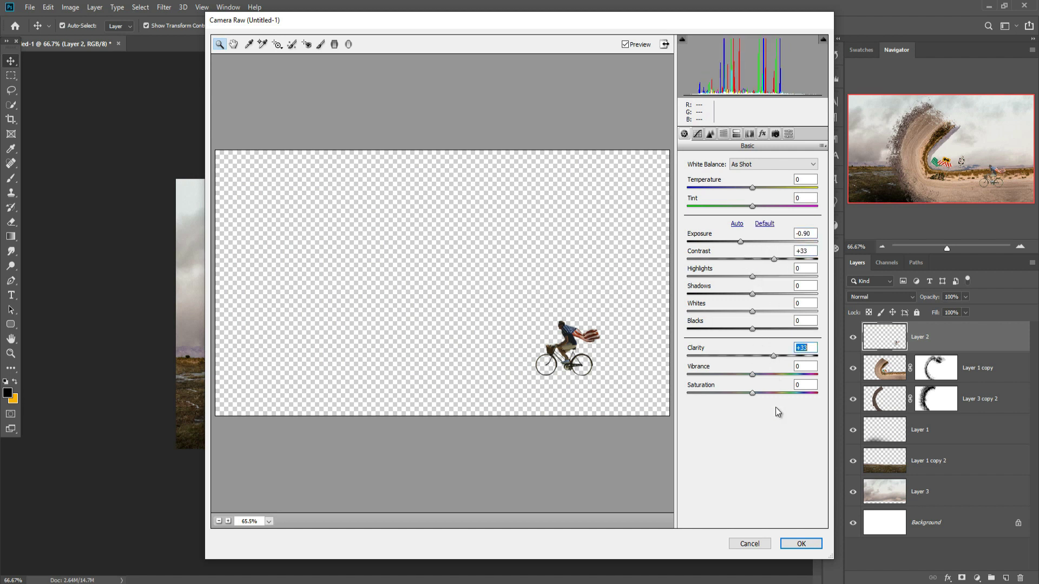
click(800, 546)
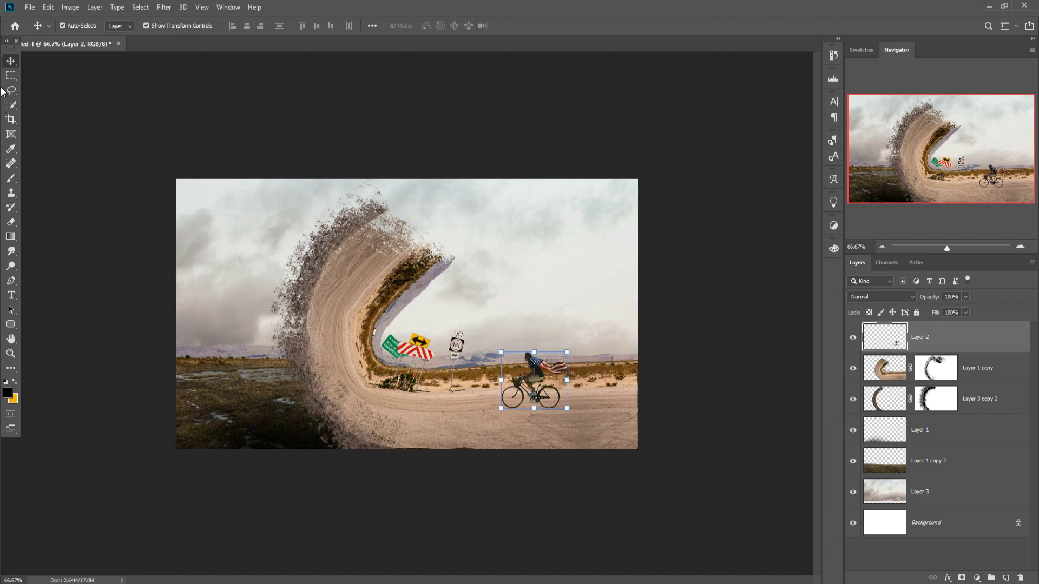
click(394, 121)
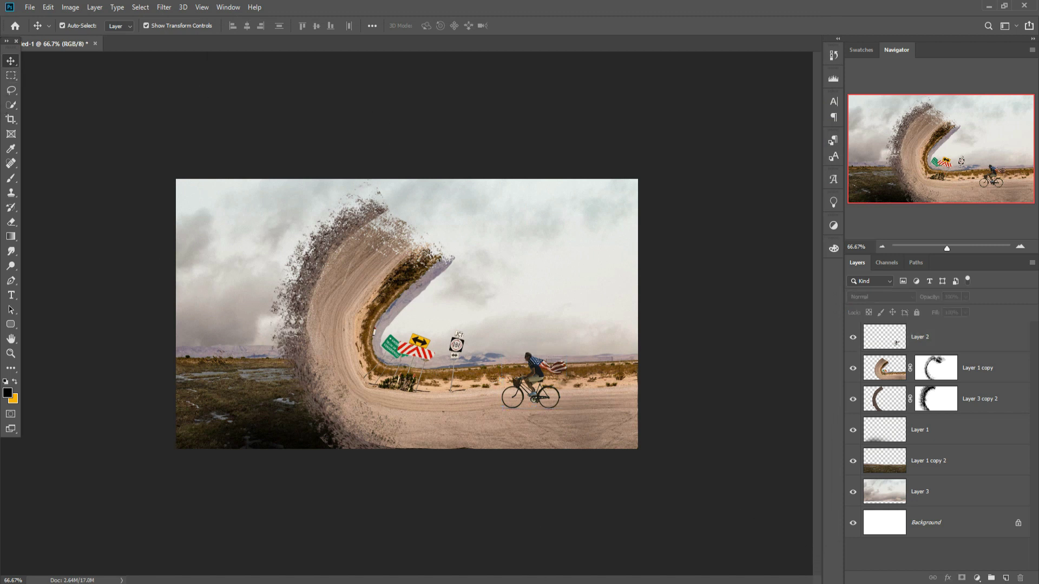
Select Layer 1 copy's mask, load the Soft Round brush at 250 px and undo a black test dab on the road.
click(925, 374)
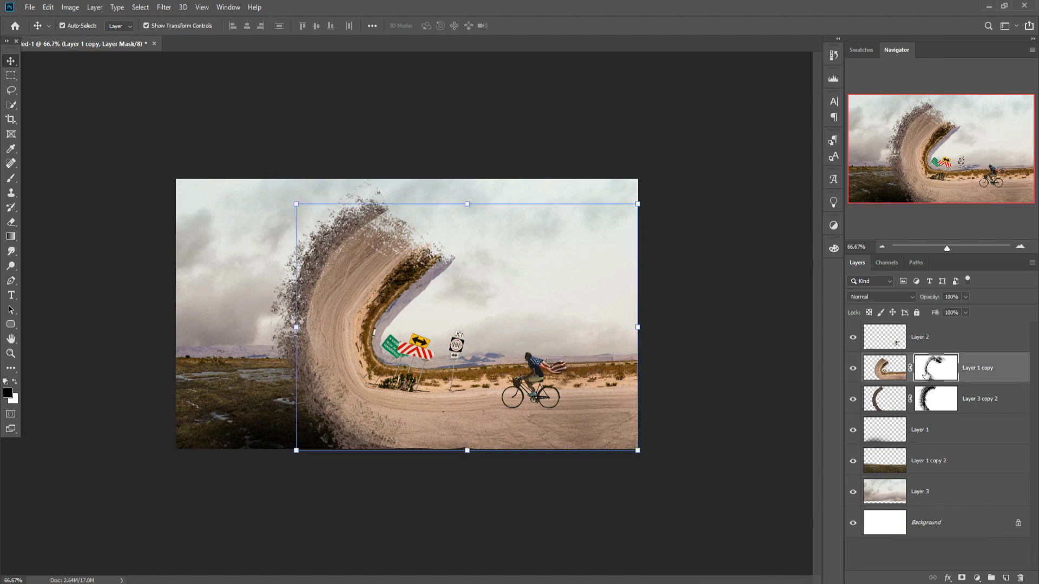
click(11, 179)
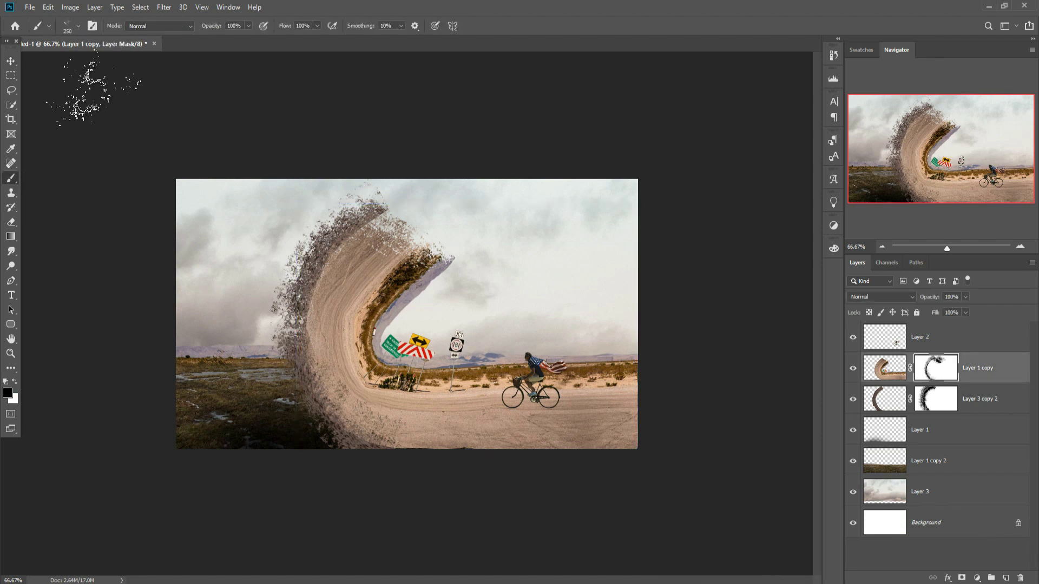
click(78, 26)
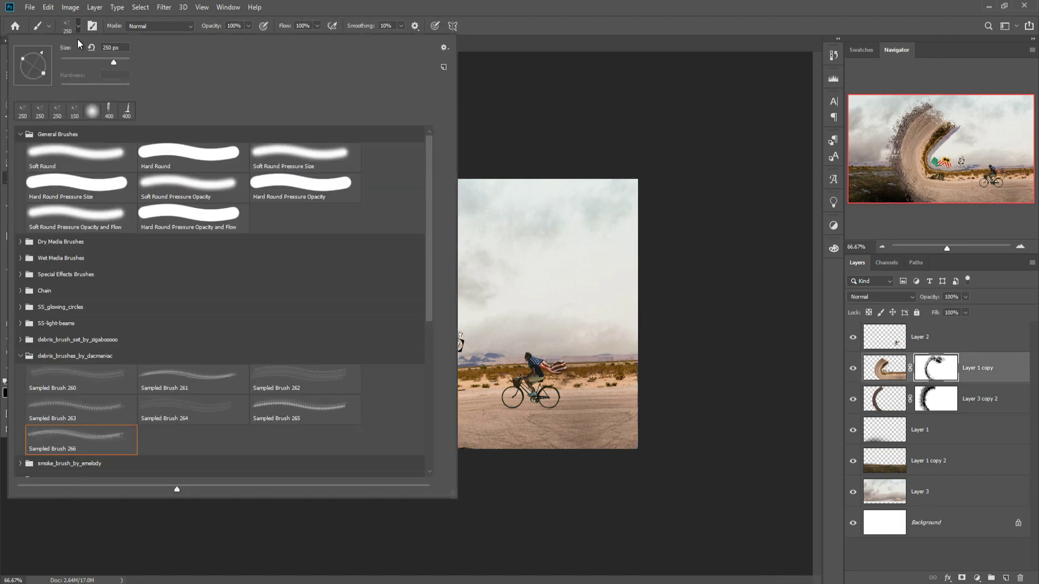
double_click(111, 162)
click(363, 277)
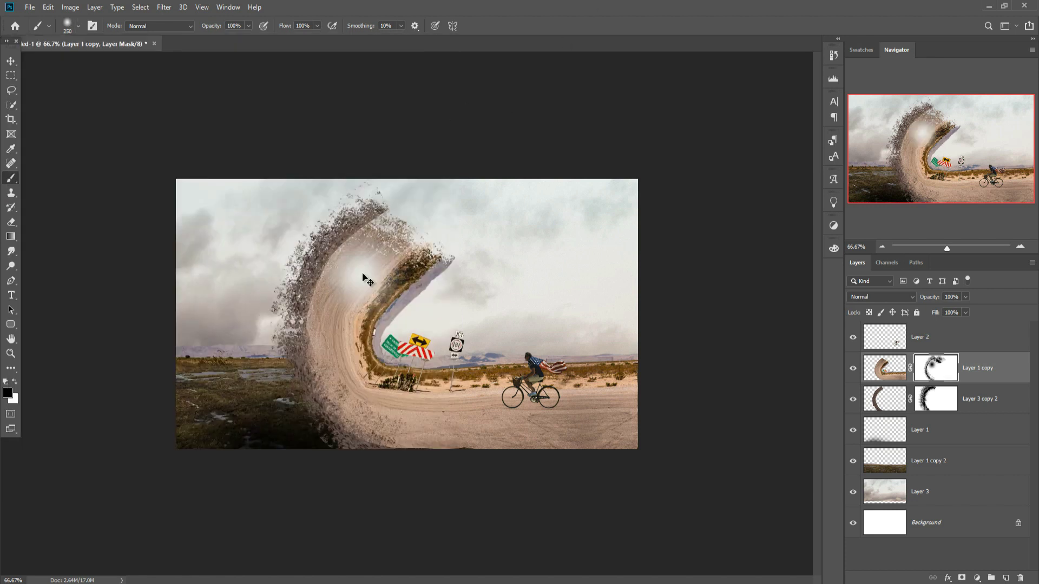
key(ctrl+z)
Paint white on Layer 1 copy's mask to restore the upper road surface, reducing the Soft Round brush to 100 px.
click(15, 382)
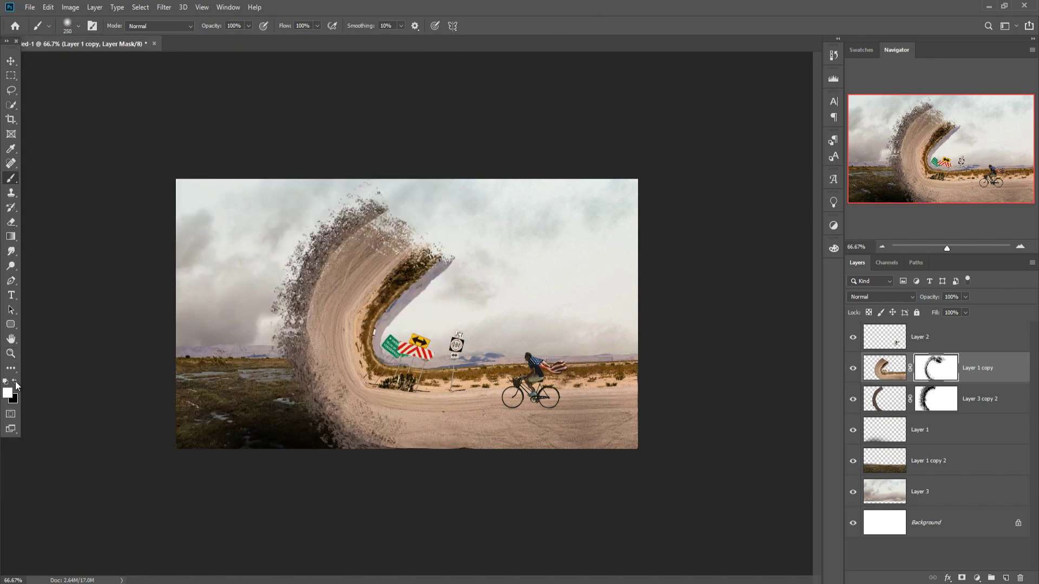
drag(349, 274, 367, 278)
key(bracketleft)
key(bracketleft)
key(bracketleft)
key(bracketleft)
key(bracketleft)
mouse_move(377, 246)
mouse_down()
mouse_move(409, 264)
mouse_move(405, 278)
mouse_move(364, 263)
mouse_move(376, 237)
mouse_up()
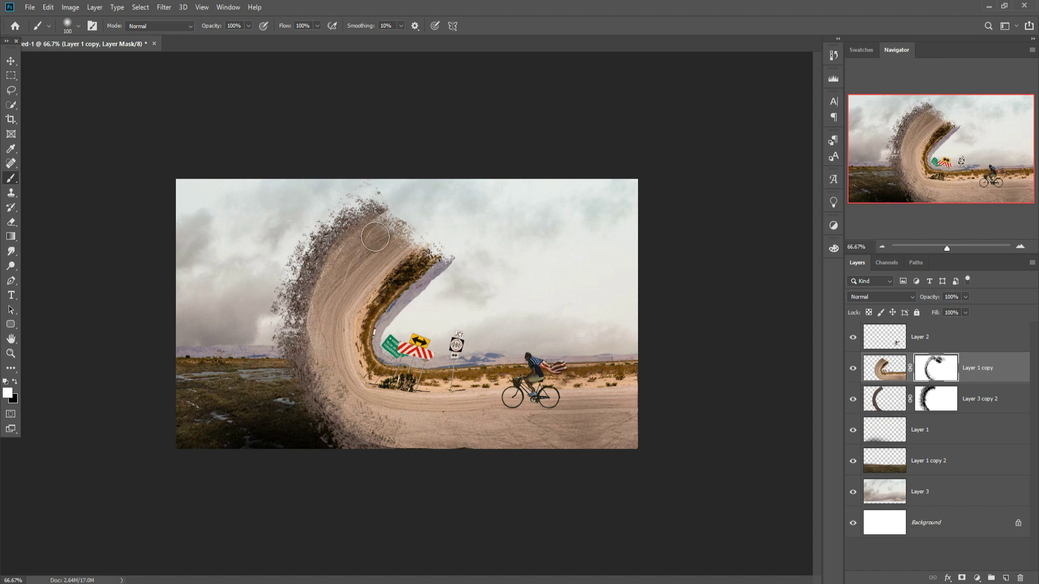
key(v)
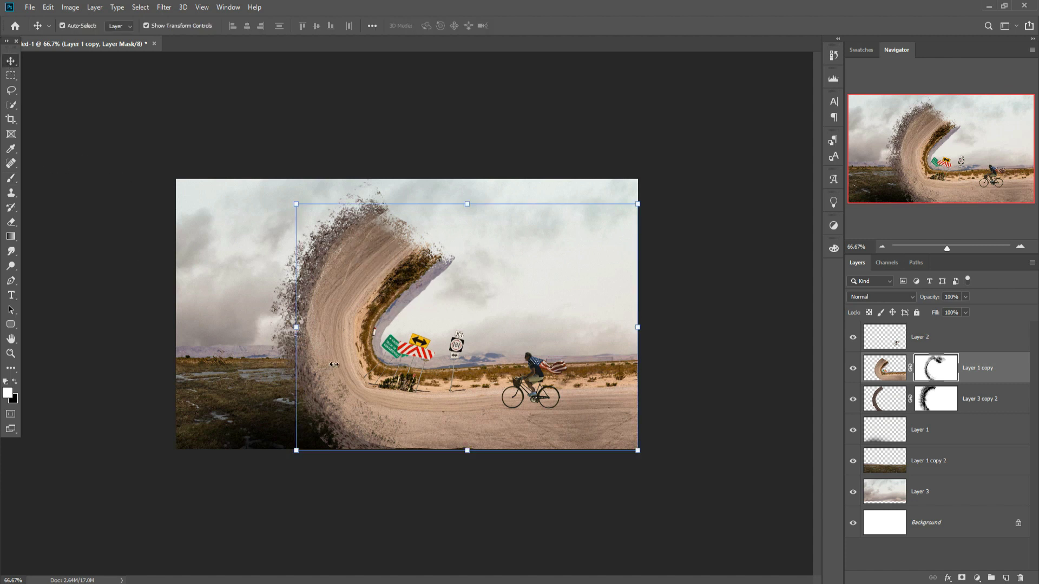
Create a new layer directly above Layer 1 and load the recent debris brush at 250 px.
click(974, 443)
click(1008, 578)
click(11, 180)
click(79, 27)
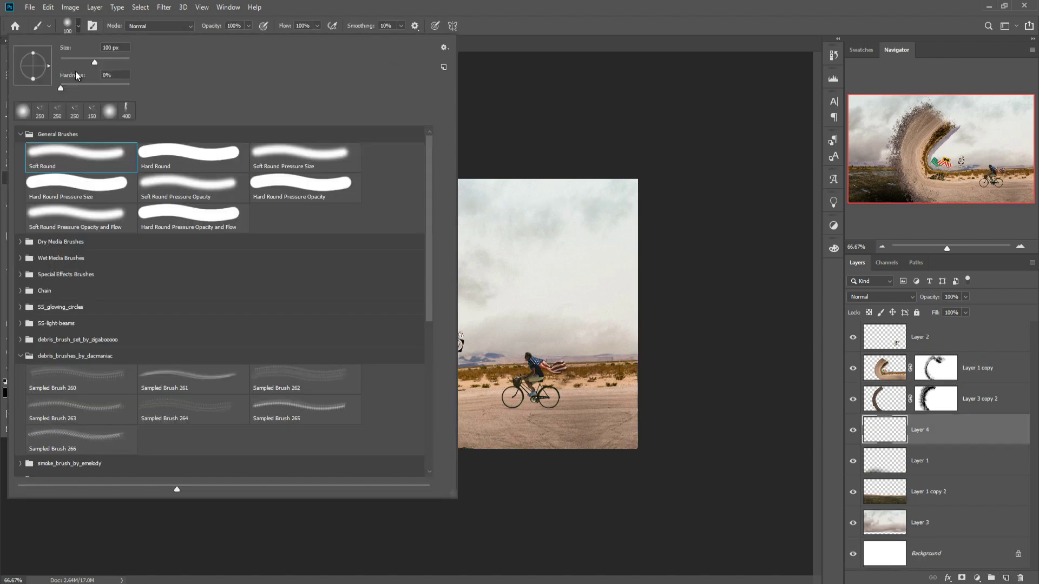
click(74, 112)
click(680, 4)
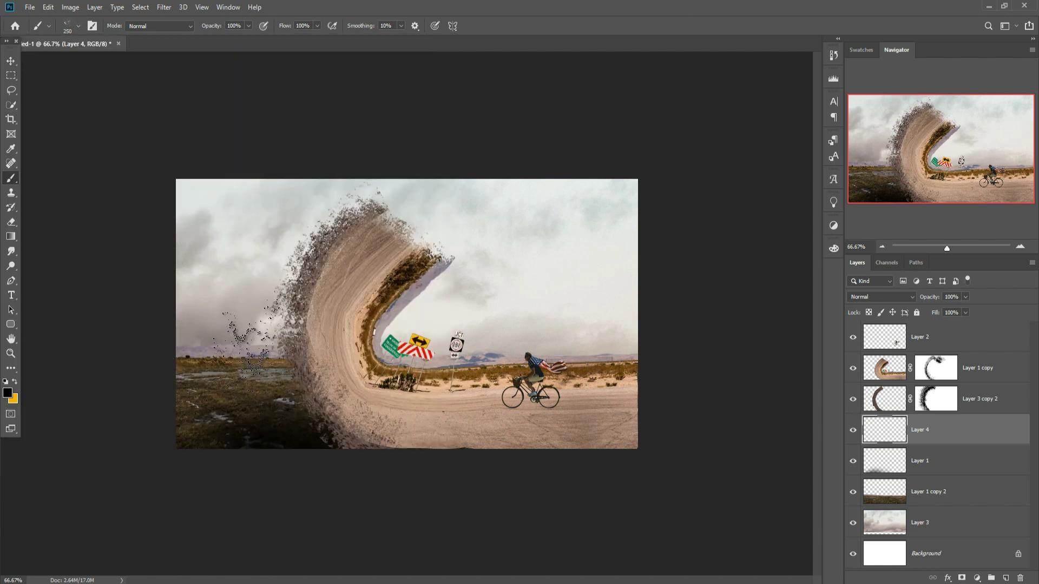
Enlarge the debris brush to 600 px and stamp black debris in the sky beside the road's outer edge.
key(bracketright)
key(bracketright)
key(bracketright)
key(bracketright)
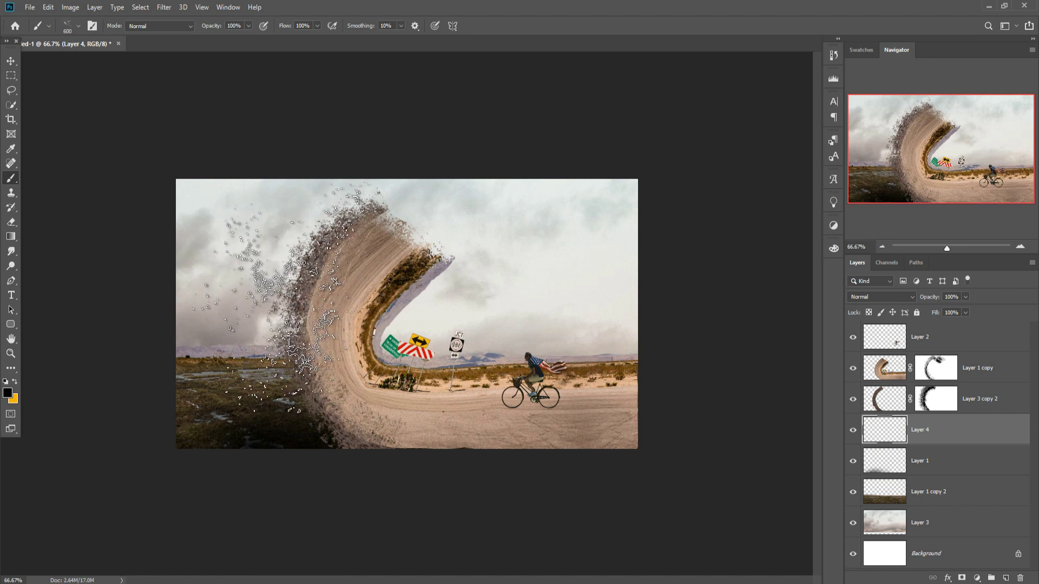
click(269, 298)
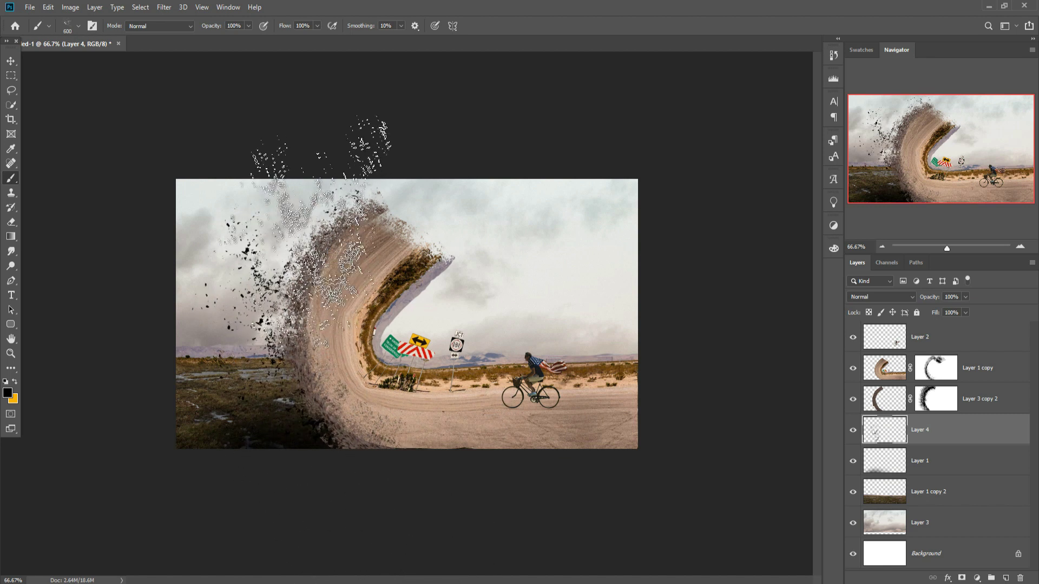
Reduce the debris brush to 300 px and add smaller black debris along the curl's upper and outer edge on Layer 4.
key(bracketleft)
key(bracketleft)
key(bracketleft)
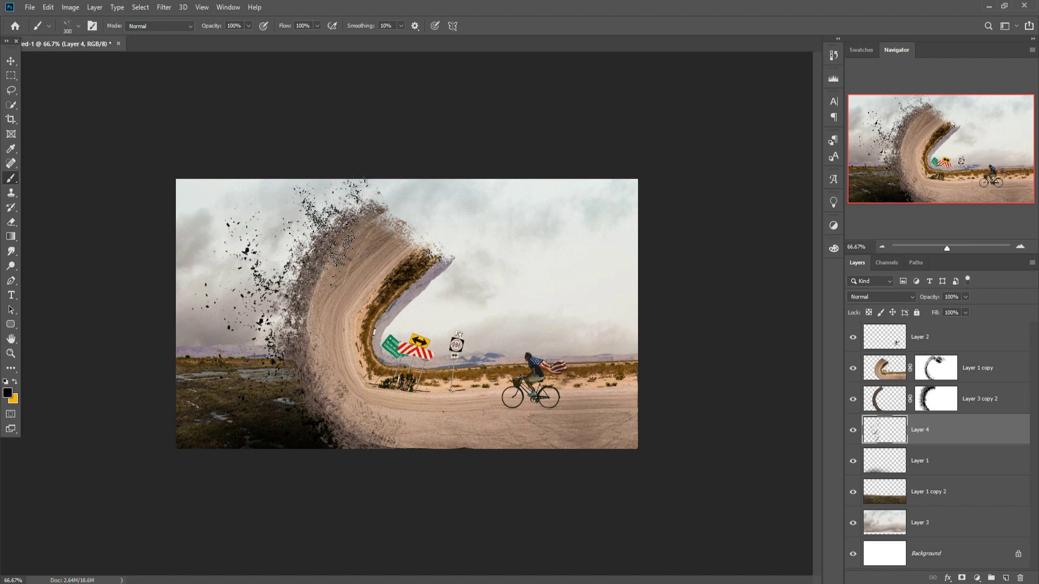
click(449, 395)
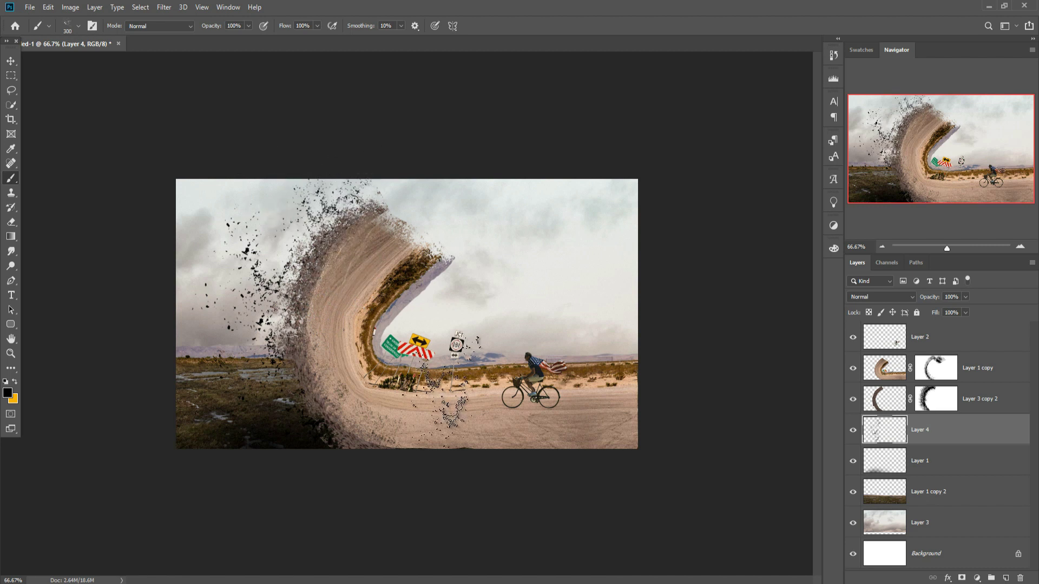
click(302, 268)
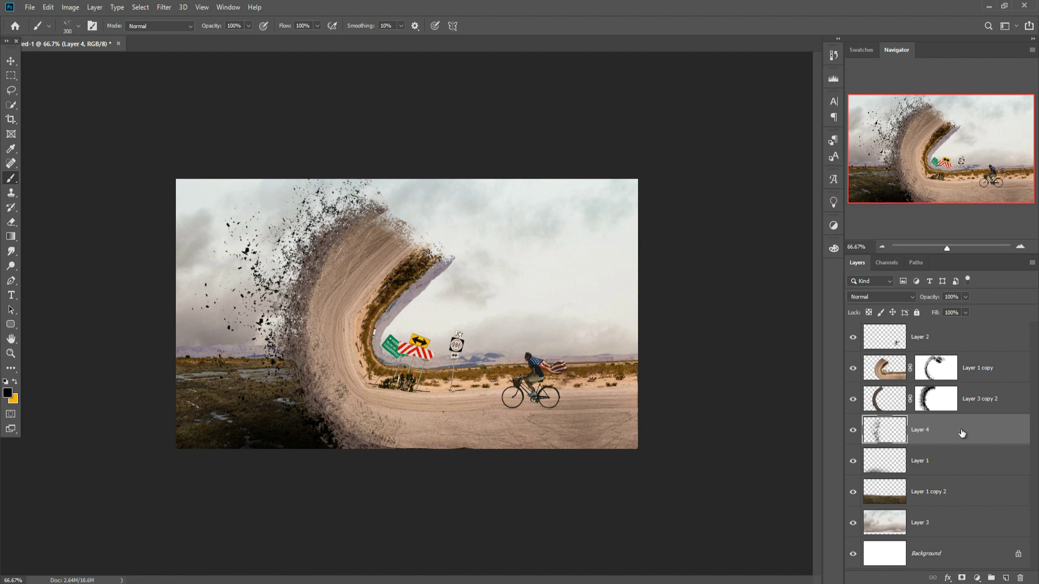
Restore the road surface near its dispersed edge on Layer 1 copy's mask with a white Soft Round brush at 80 px.
click(930, 371)
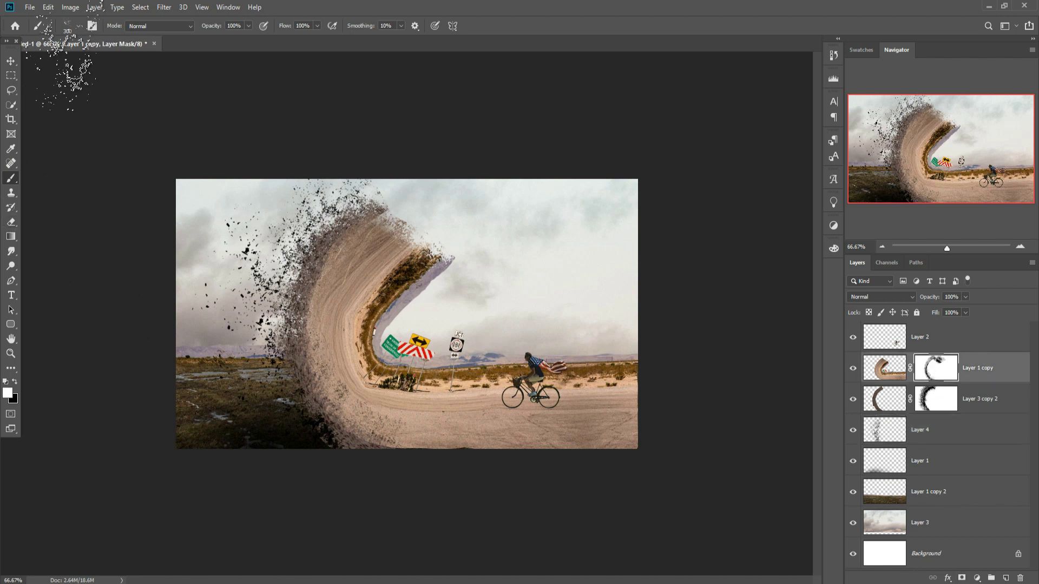
click(79, 25)
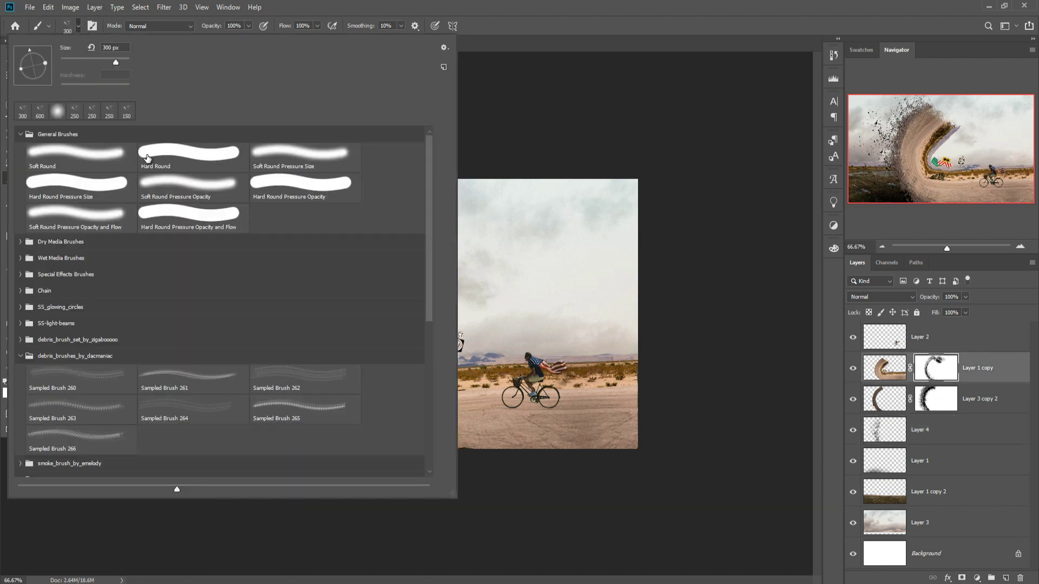
click(107, 165)
key(Return)
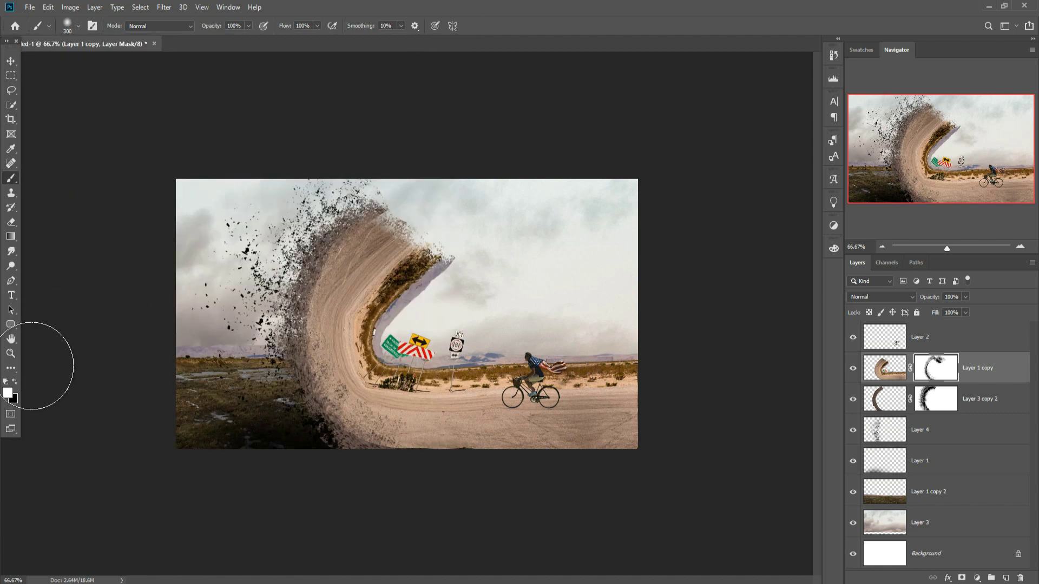
key(bracketleft)
key(bracketleft)
key(bracketleft)
key(bracketleft)
key(bracketleft)
key(bracketleft)
key(bracketleft)
key(bracketleft)
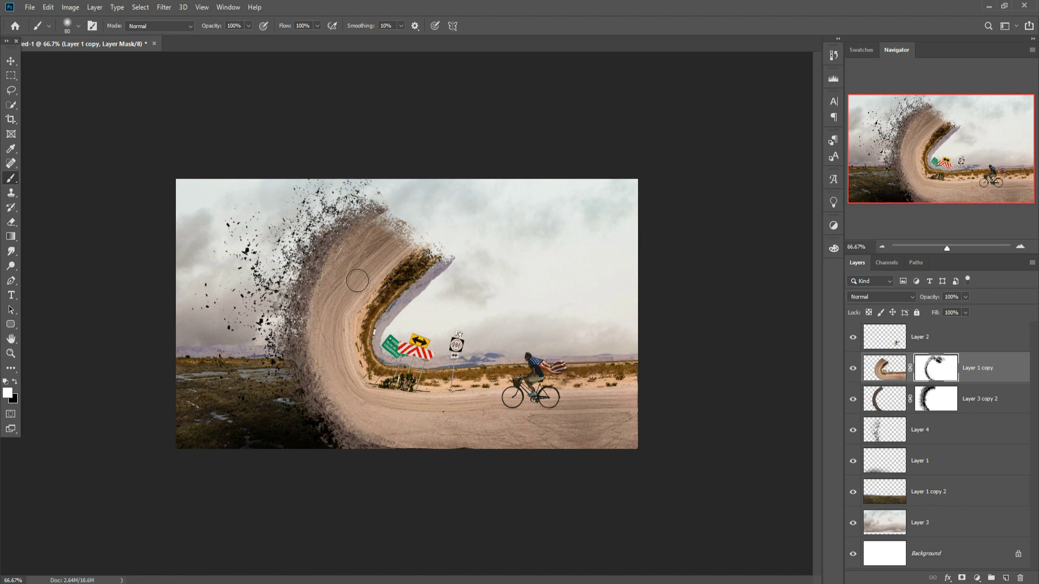
click(11, 60)
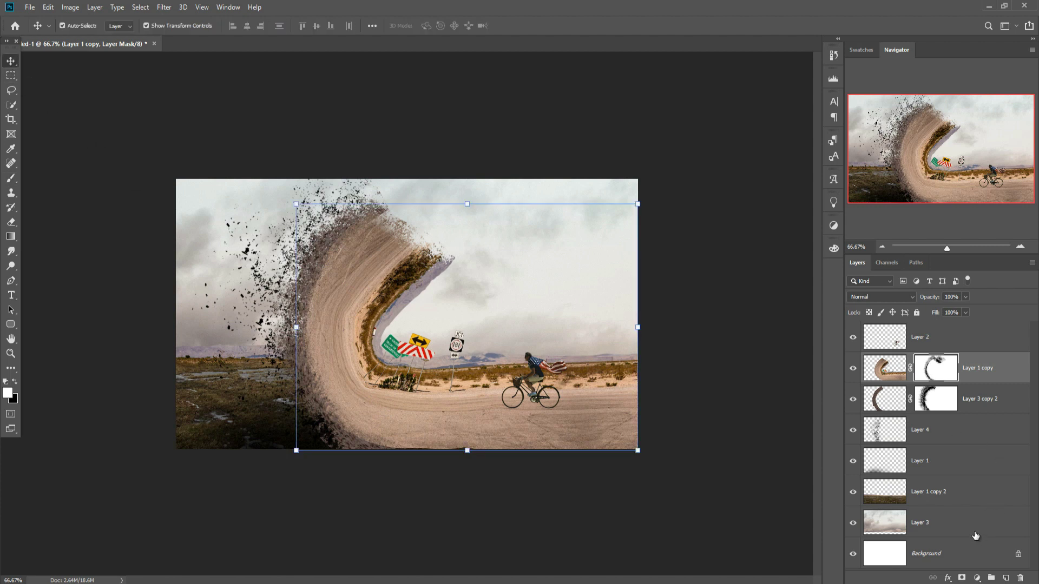
Try a cool Color Balance adjustment above Layer 2, testing the midtones' Cyan–Red and Yellow–Blue balance, and delete it.
key(alt+bracketright)
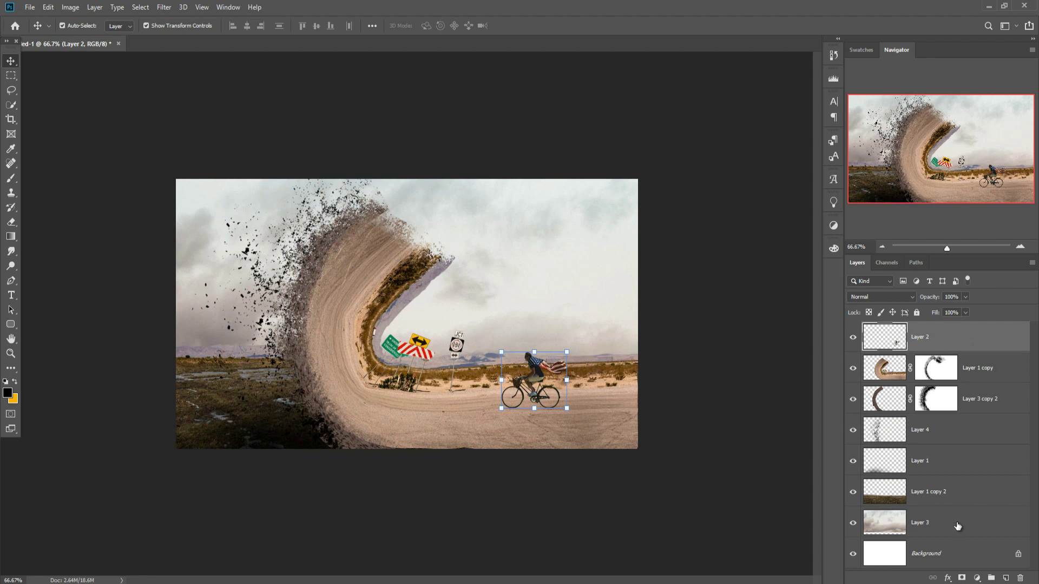
click(977, 578)
click(989, 478)
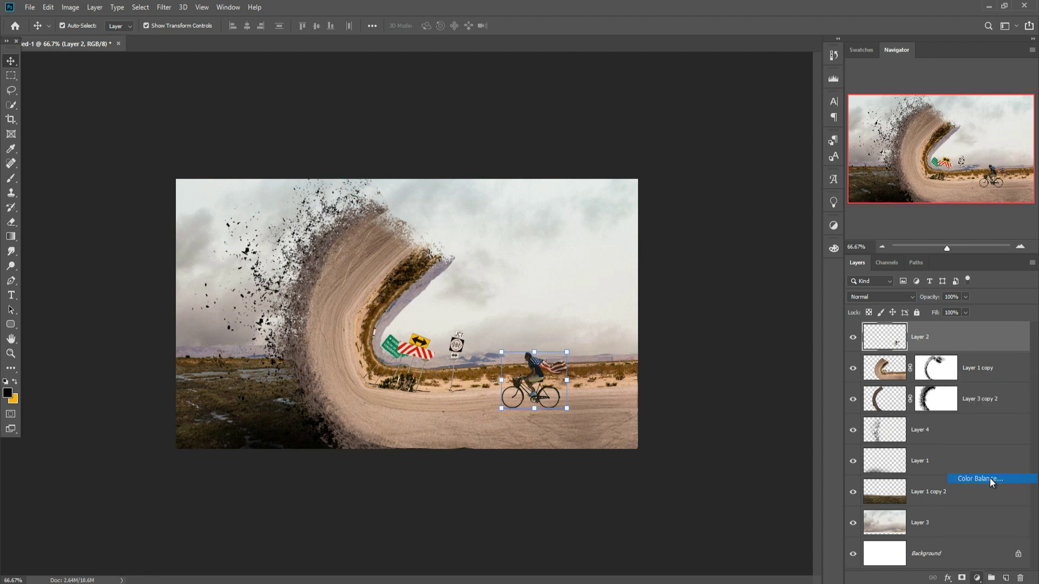
drag(848, 273, 866, 274)
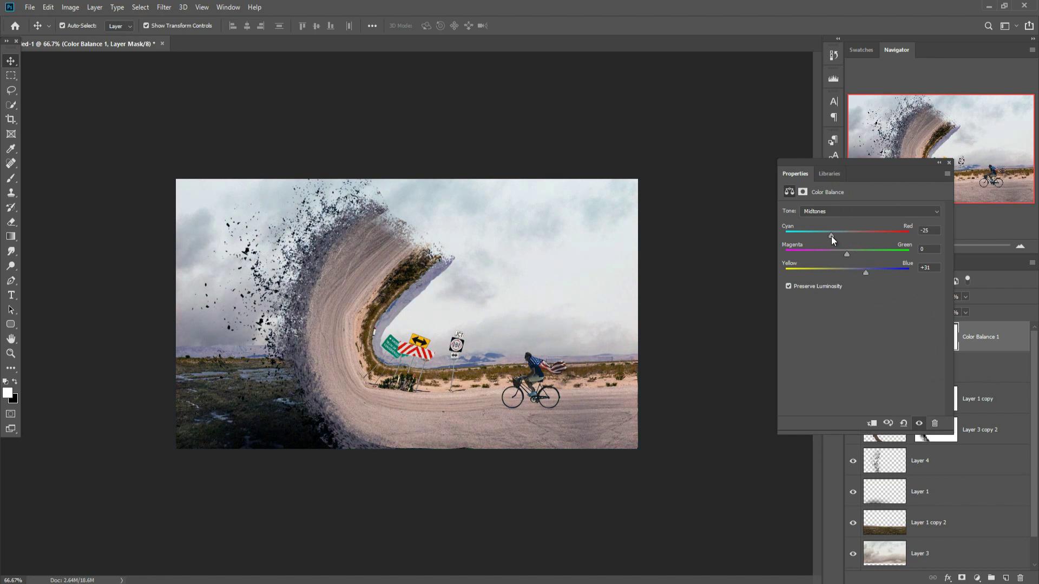
drag(833, 237, 856, 236)
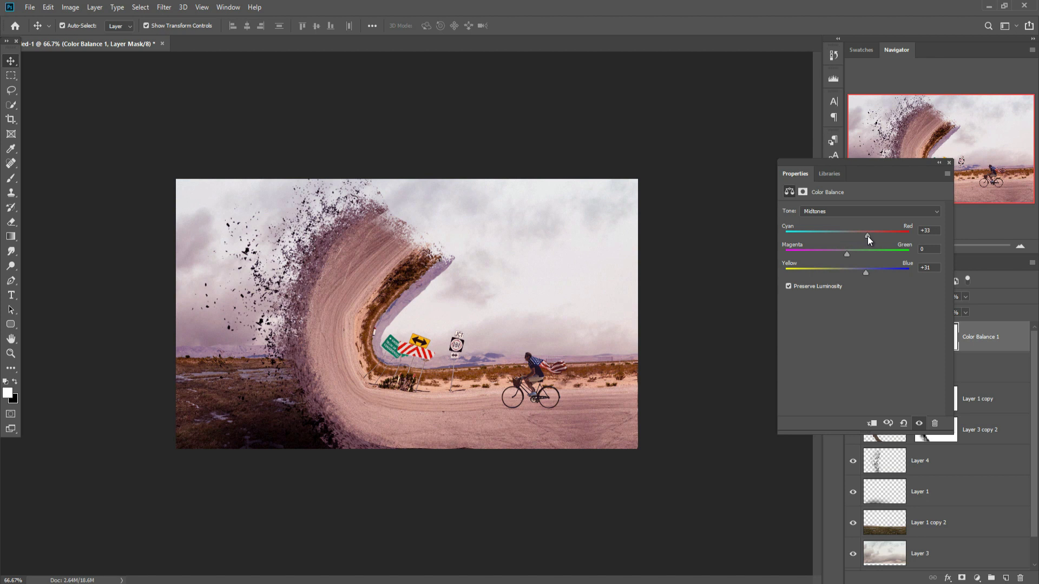
drag(867, 234, 847, 235)
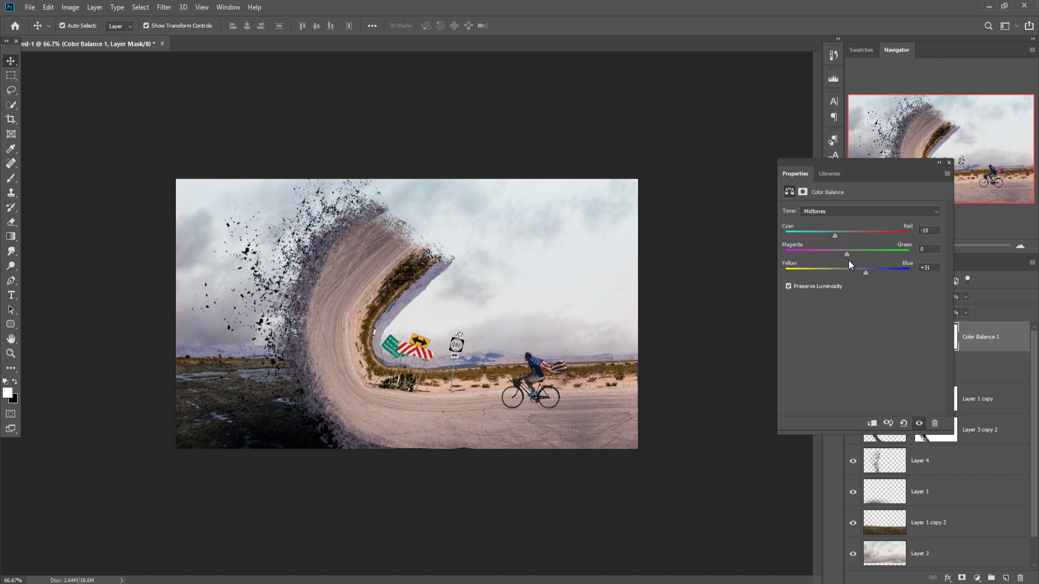
mouse_move(866, 273)
mouse_down()
mouse_move(828, 271)
mouse_move(882, 272)
mouse_up()
click(950, 163)
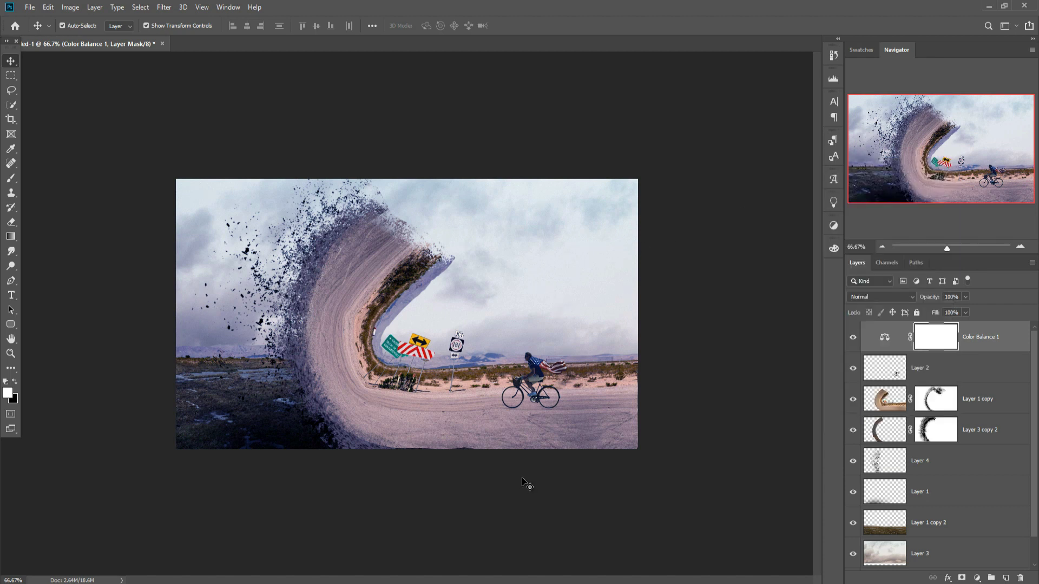
click(965, 350)
key(Delete)
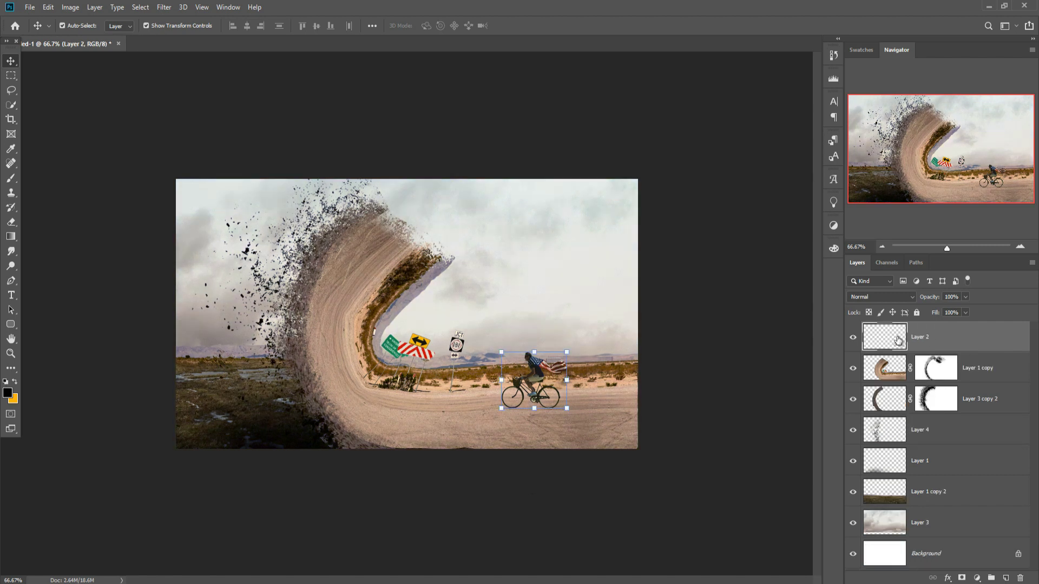
Copy the orange lens flare PNG into the composite as a new layer above Layer 2 and close the flare document.
click(517, 583)
click(975, 538)
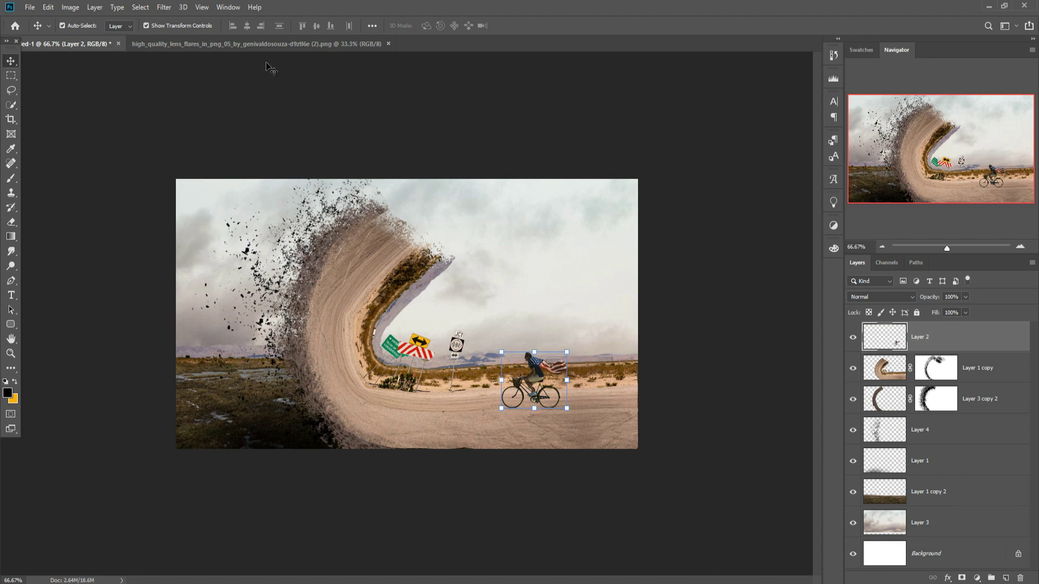
click(255, 43)
drag(255, 42, 256, 70)
drag(353, 86, 741, 109)
drag(707, 278, 443, 276)
click(807, 115)
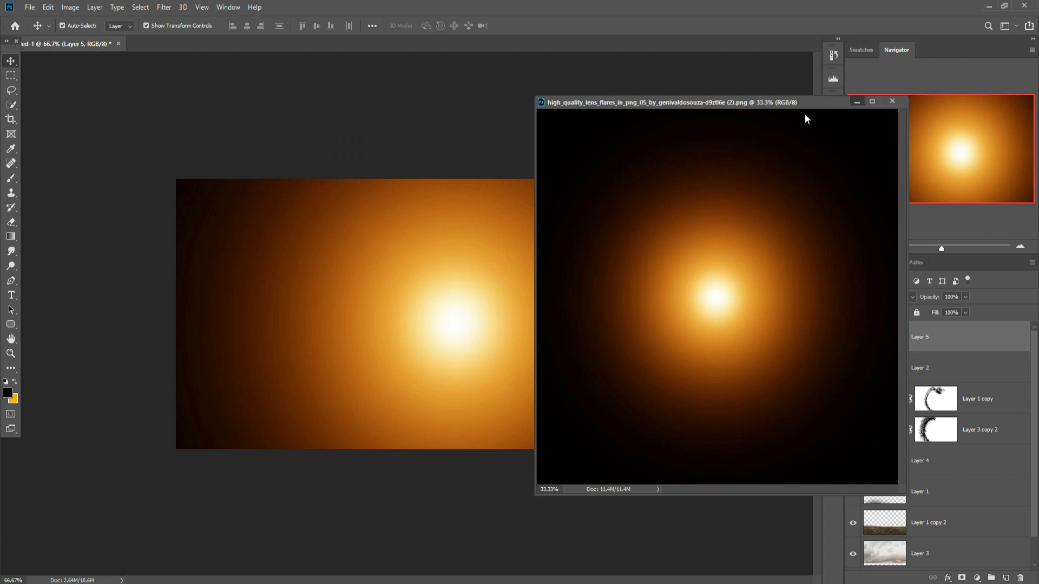
key(ctrl+w)
Scale the lens flare layer down to 39.35% and position its bright centre beside the curl's upper tip.
key(ctrl+t)
drag(96, 324, 535, 320)
drag(583, 359, 359, 269)
click(519, 26)
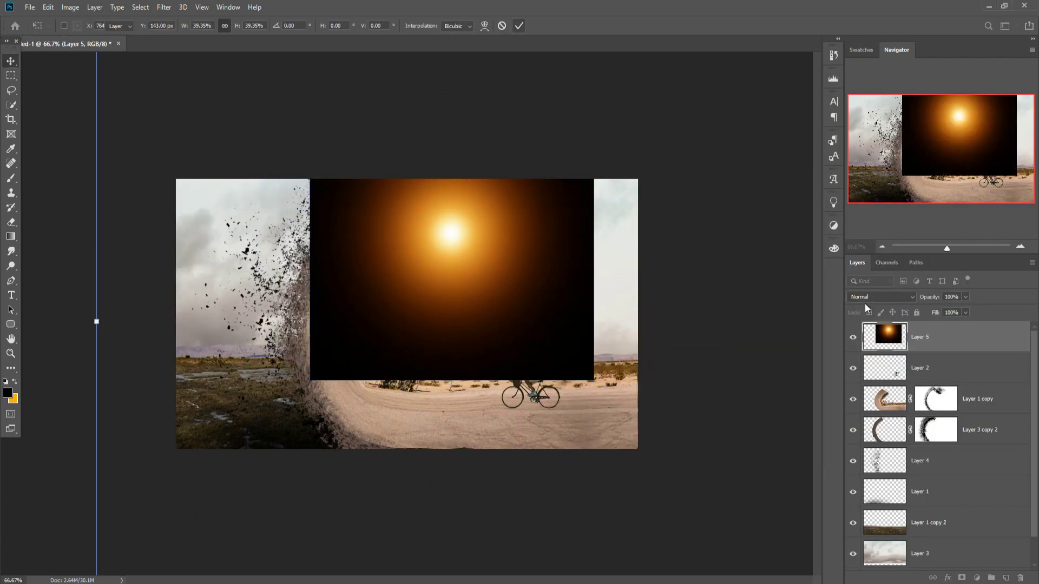
Set the lens flare layer to Screen blending and enlarge it to 120.96%, centred just beside the curl's tip.
click(907, 296)
click(858, 390)
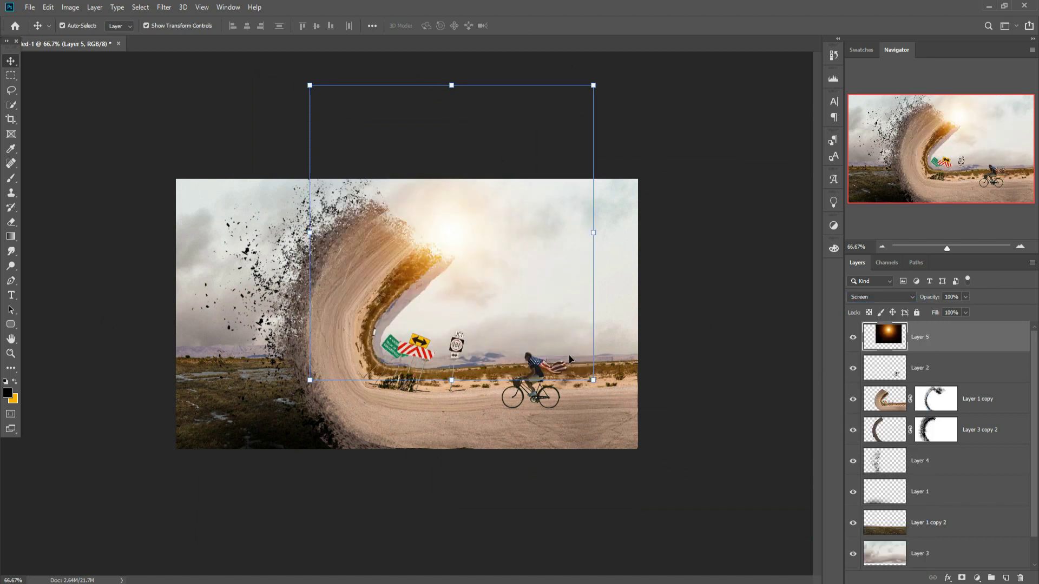
drag(592, 378, 651, 431)
drag(546, 281, 515, 266)
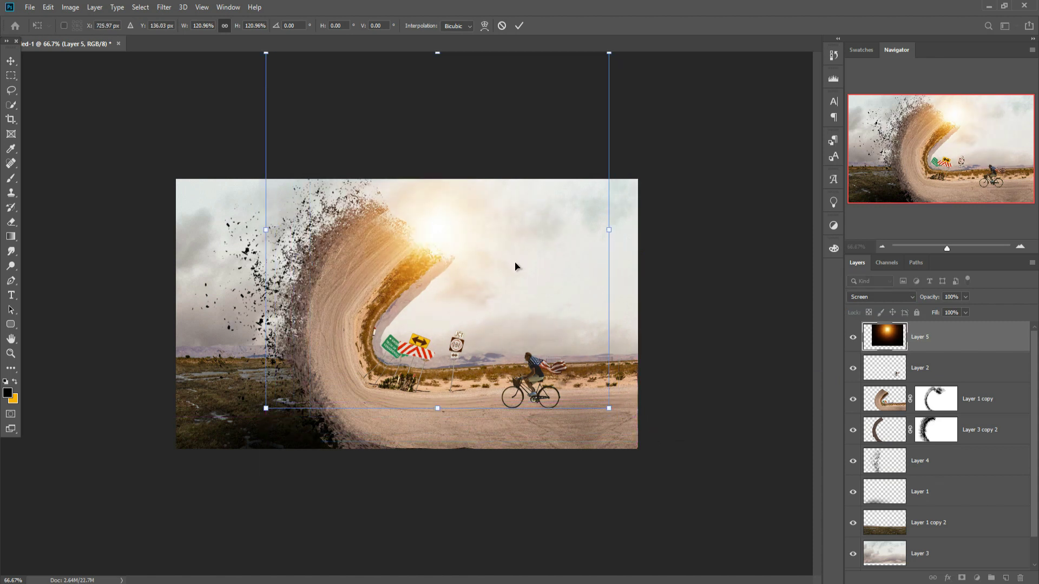
click(518, 25)
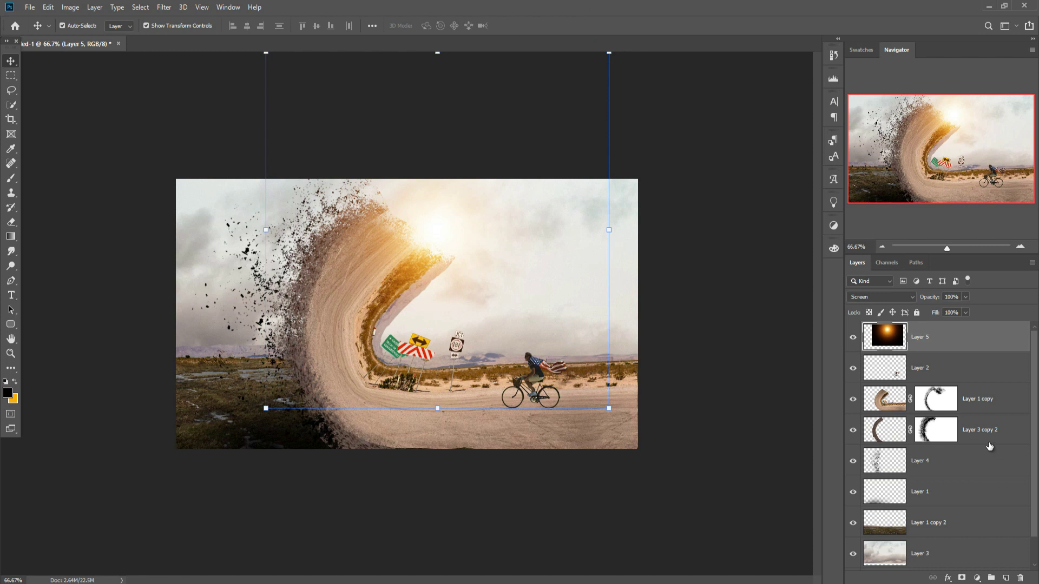
Add a Color Balance adjustment above the lens flare and fine-tune its midtones' Cyan–Red and Yellow–Blue balance.
click(978, 578)
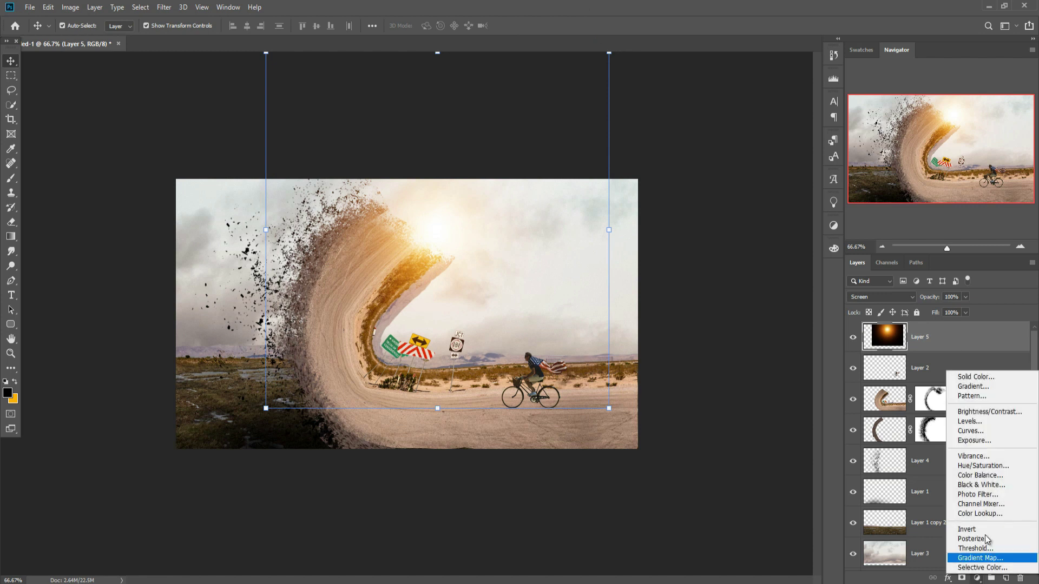
click(979, 476)
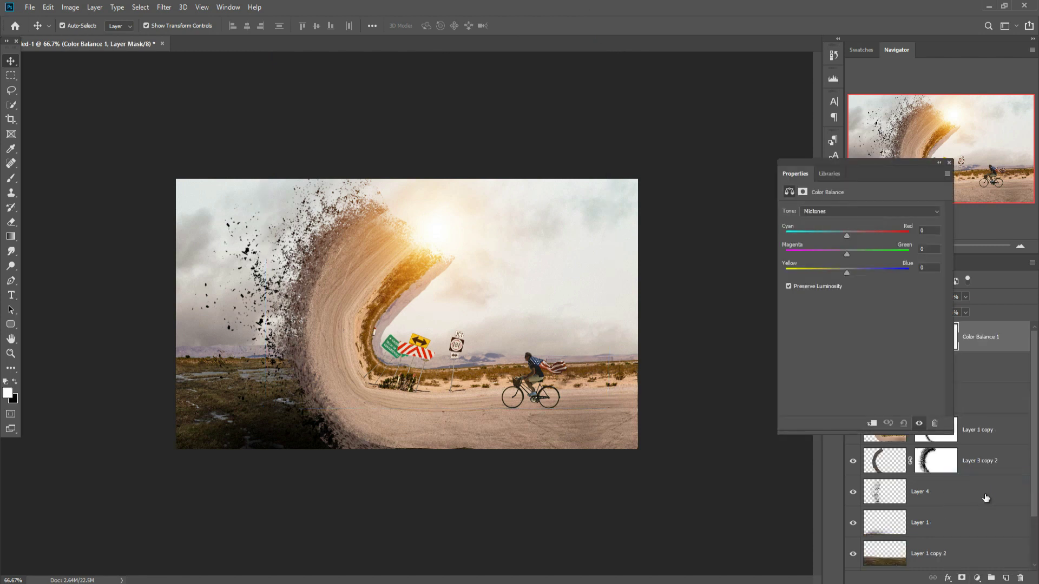
drag(848, 276, 856, 273)
drag(846, 234, 856, 236)
click(948, 162)
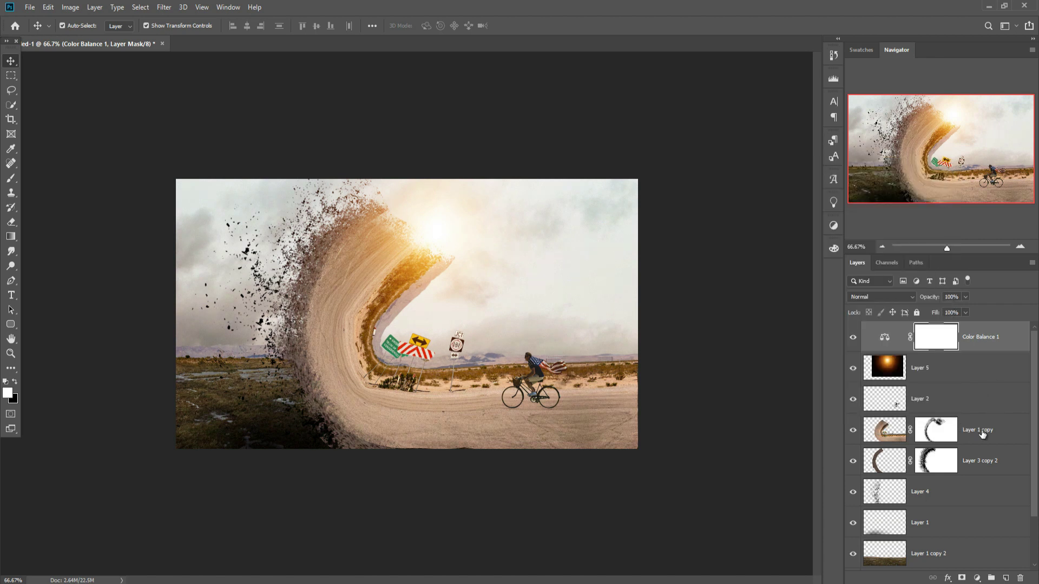
Create a new layer above Layer 1 copy and dab a soft black 80 px brush spot beneath the bicycle.
click(982, 433)
click(1006, 578)
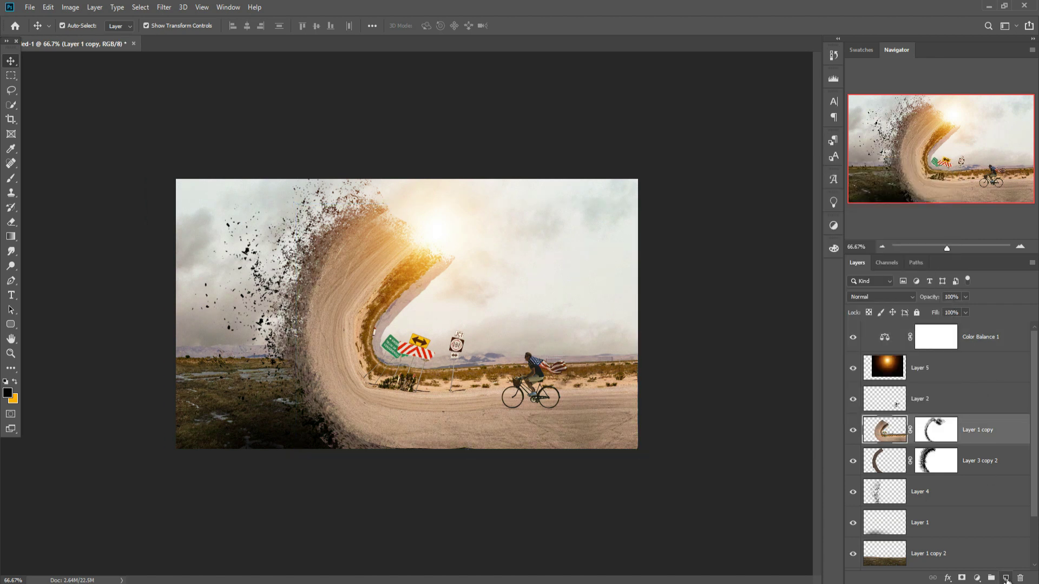
click(11, 178)
click(523, 407)
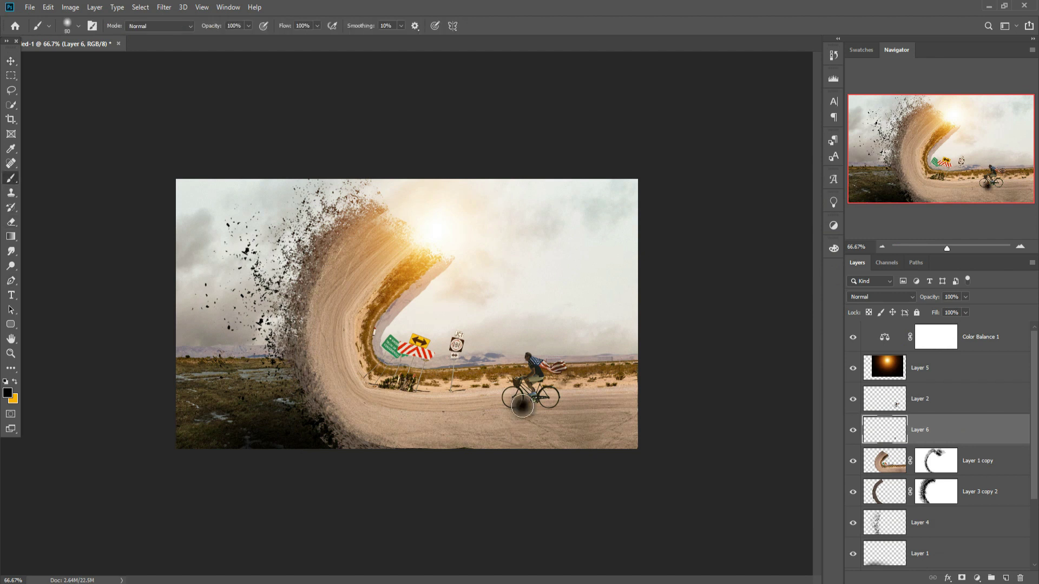
Stretch the black spot to about 453% width, flatten it to about 25.6% height, and place it under the bicycle's wheels as a shadow.
click(11, 61)
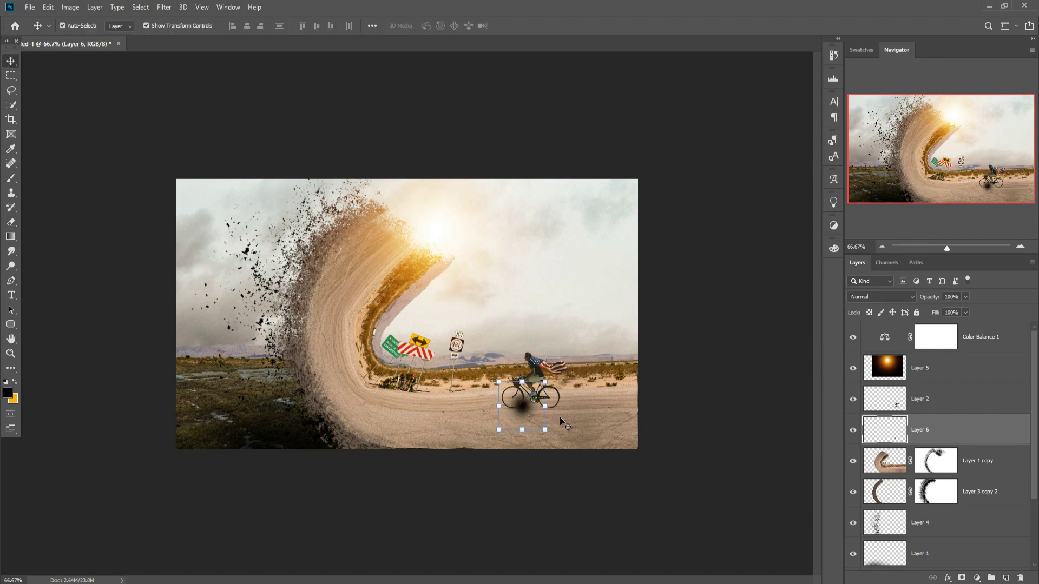
drag(548, 410, 710, 412)
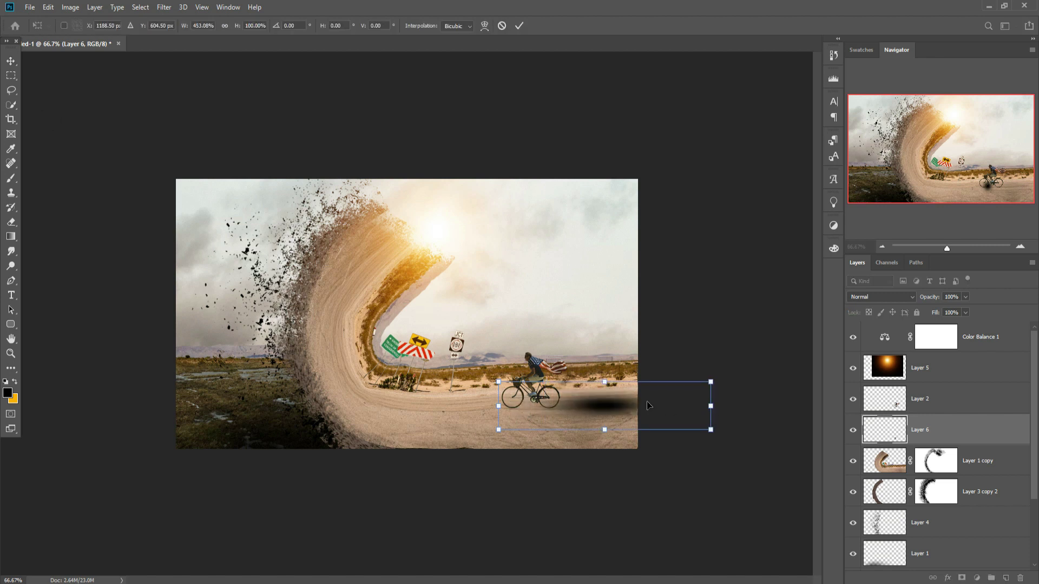
drag(605, 382, 544, 415)
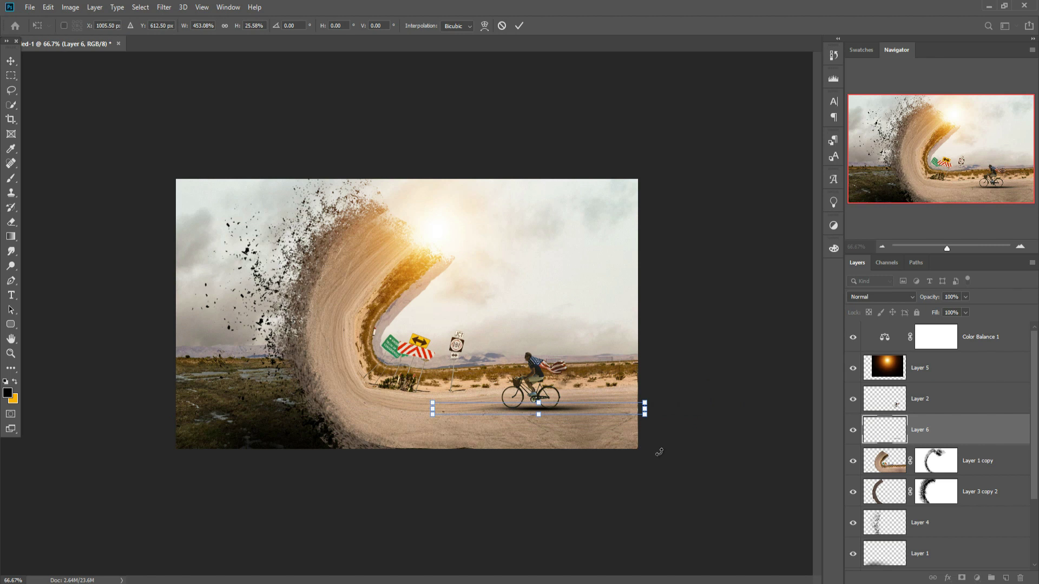
click(518, 26)
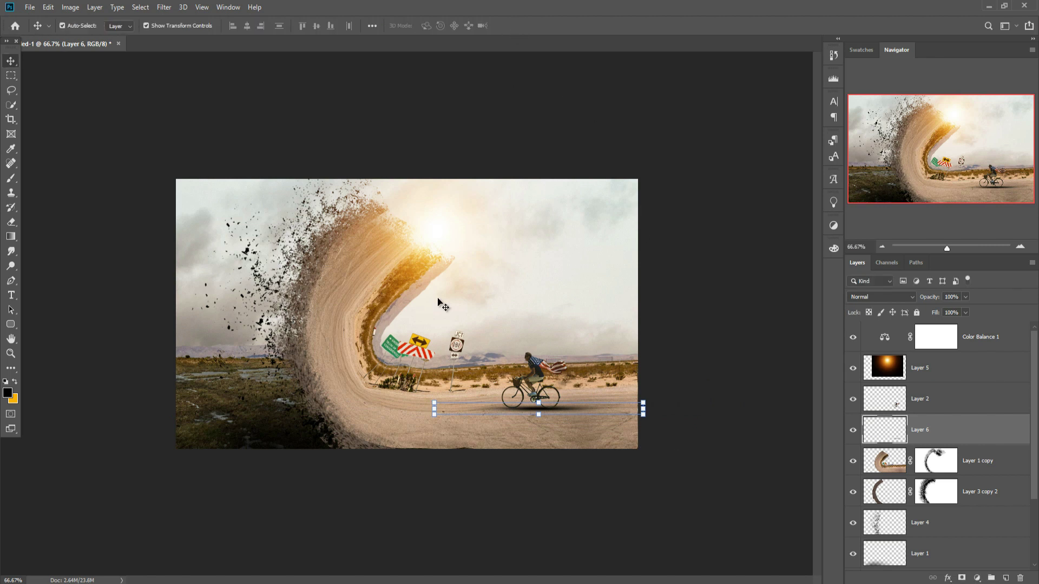
Create another new layer directly above Layer 1 copy and set the brush opacity to 9%.
click(999, 345)
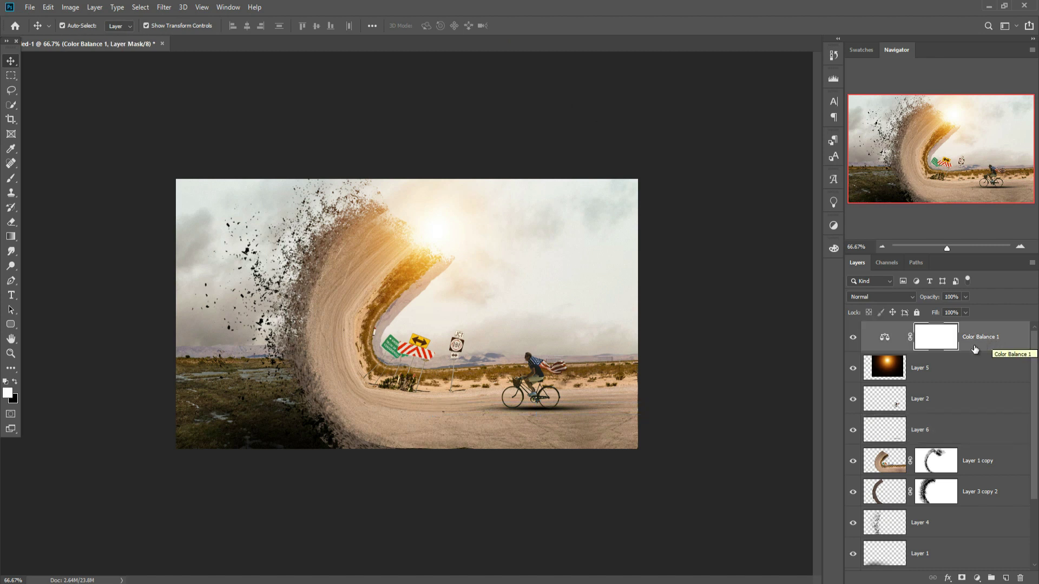
click(1007, 474)
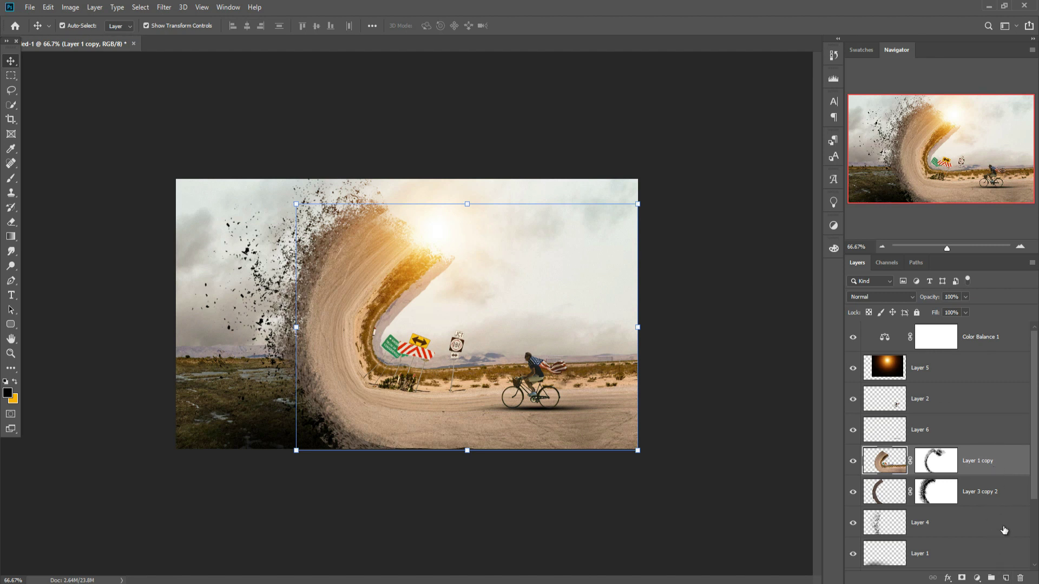
click(1007, 578)
click(11, 179)
click(248, 26)
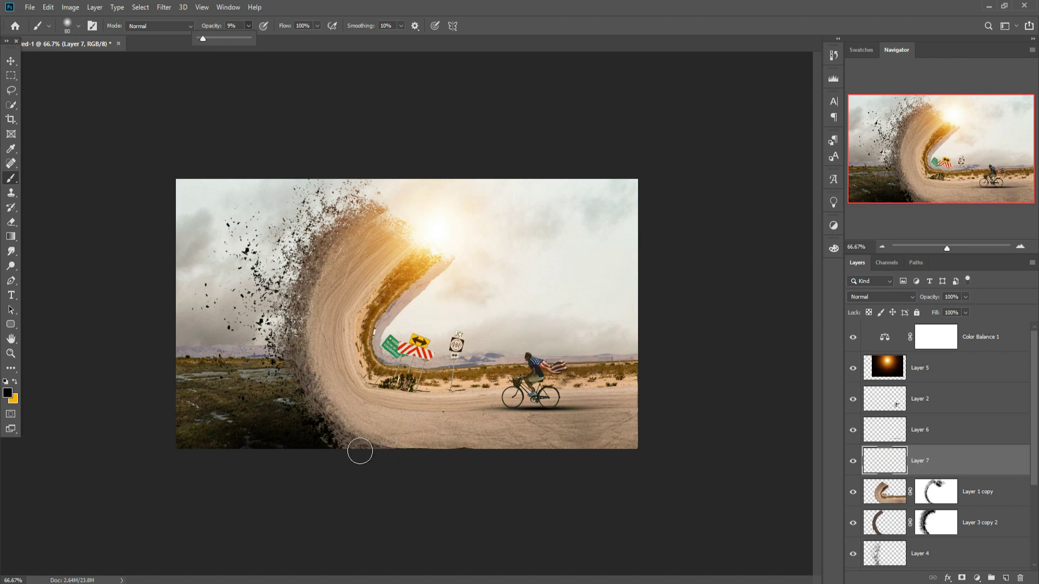
Darken the road's lower edge on Layer 7 with the soft black brush at 200 px.
key(bracketright)
key(bracketright)
key(bracketright)
key(bracketright)
key(bracketright)
key(bracketright)
key(bracketright)
key(bracketright)
key(bracketright)
key(bracketright)
key(bracketleft)
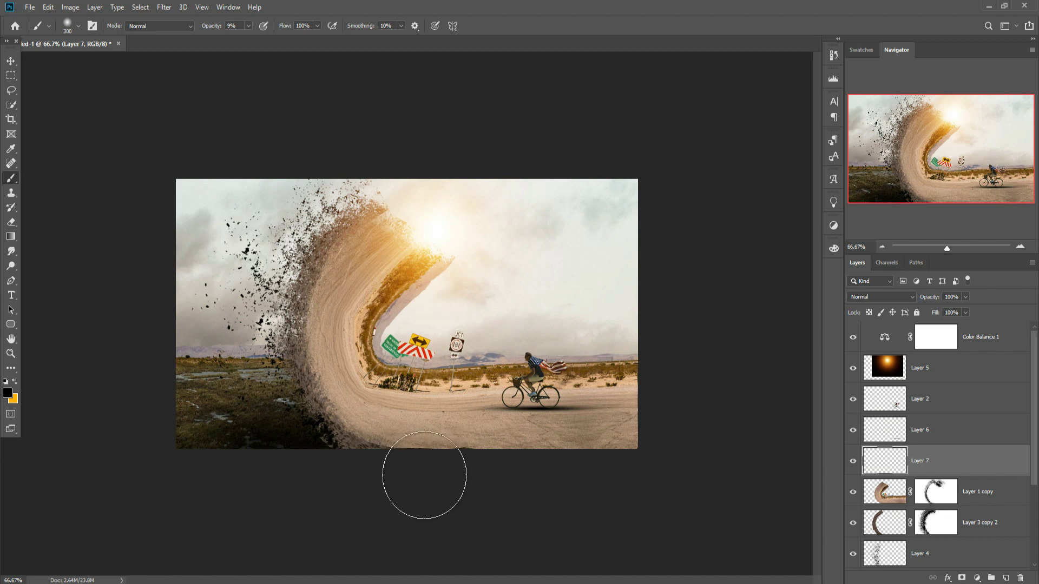
key(bracketleft)
key(bracketleft)
mouse_move(359, 461)
mouse_down()
mouse_move(464, 461)
mouse_move(346, 446)
mouse_move(599, 459)
mouse_move(564, 458)
mouse_move(692, 448)
mouse_up()
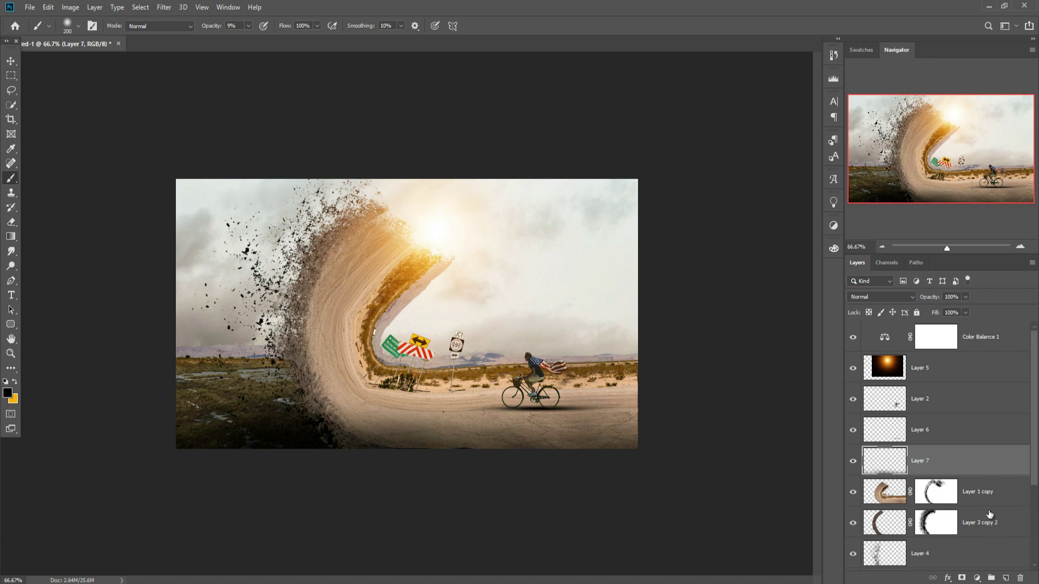
Create a new layer above Layer 1 copy 2 and set the foreground colour to near-white fbfbfb.
scroll(992, 548, down, 3)
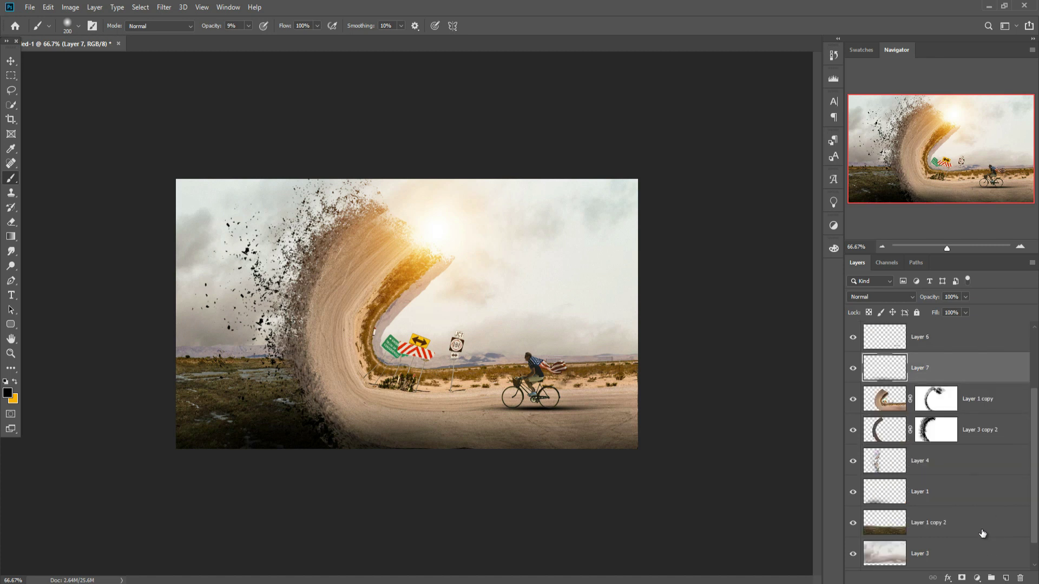
click(981, 531)
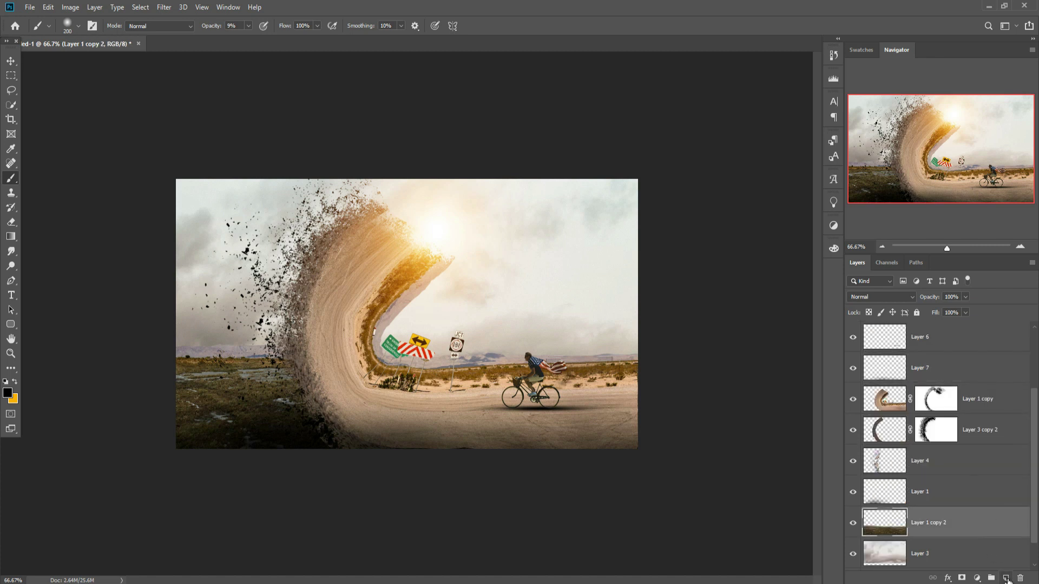
click(1007, 579)
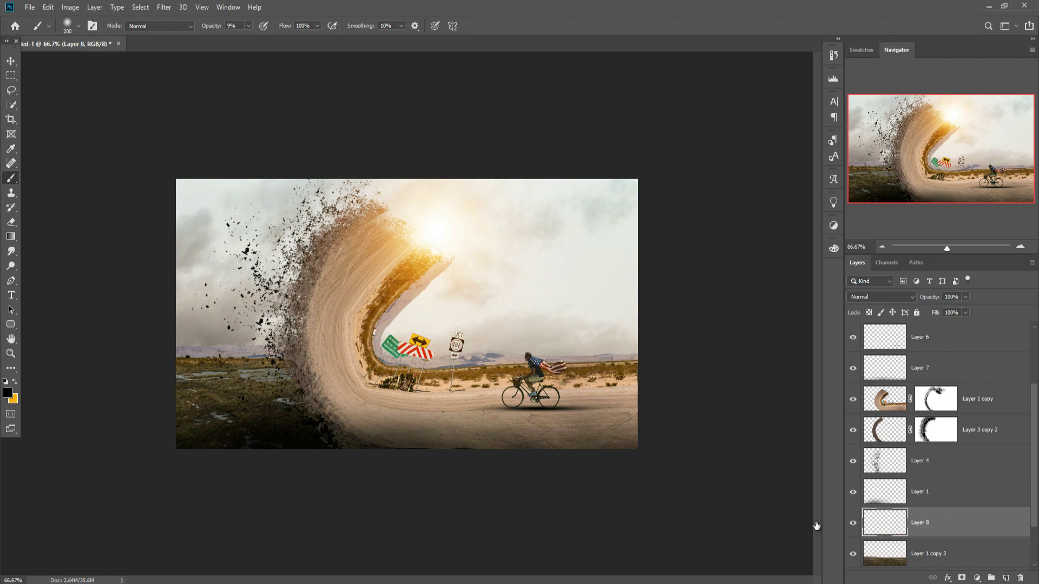
click(7, 393)
click(602, 332)
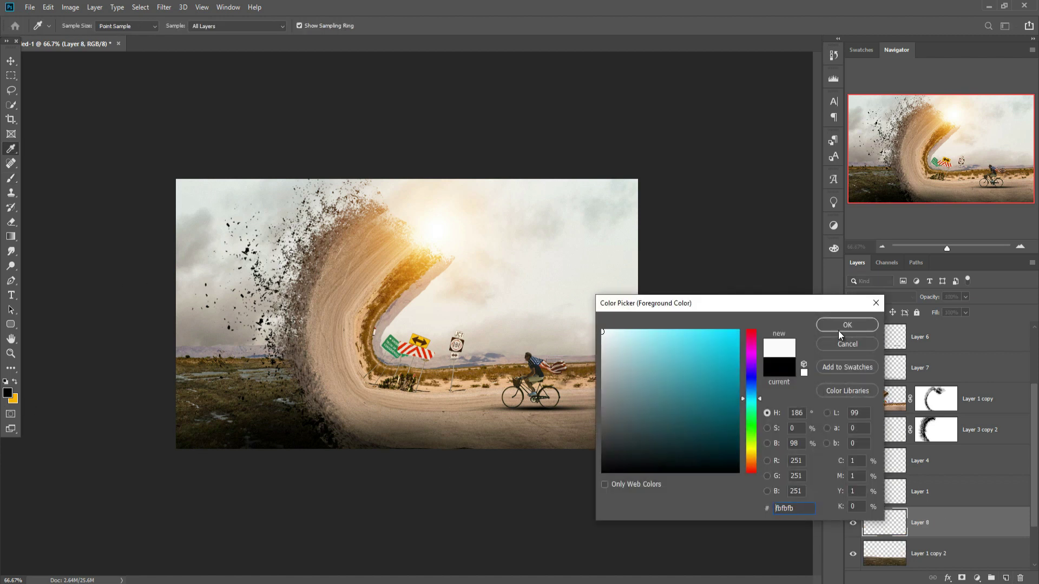
click(847, 325)
Paint a faint near-white haze along the horizon on Layer 8 with a 300 px brush at 9% opacity.
key(b)
key(bracketright)
key(bracketright)
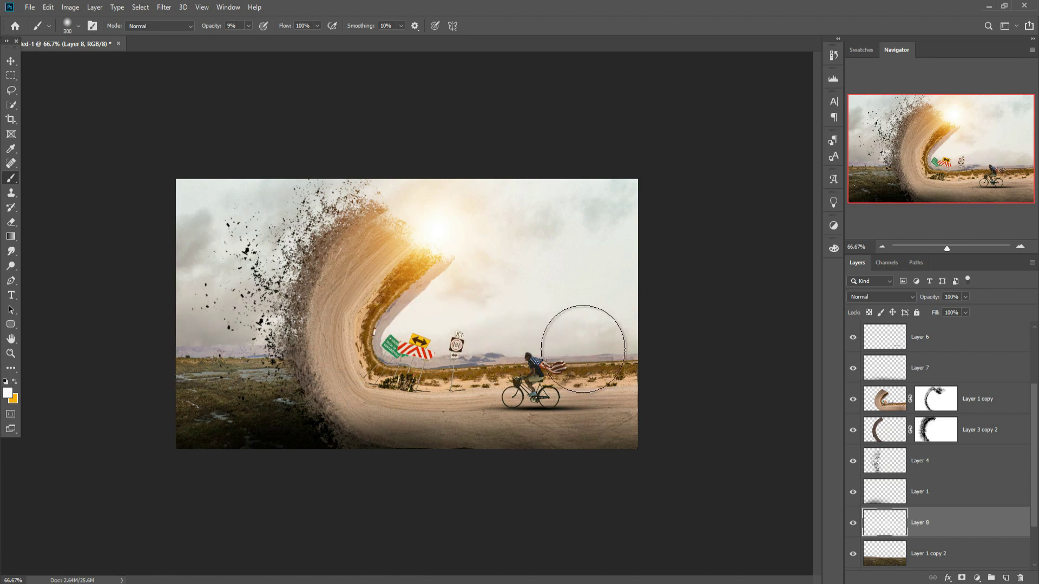
drag(640, 346, 346, 346)
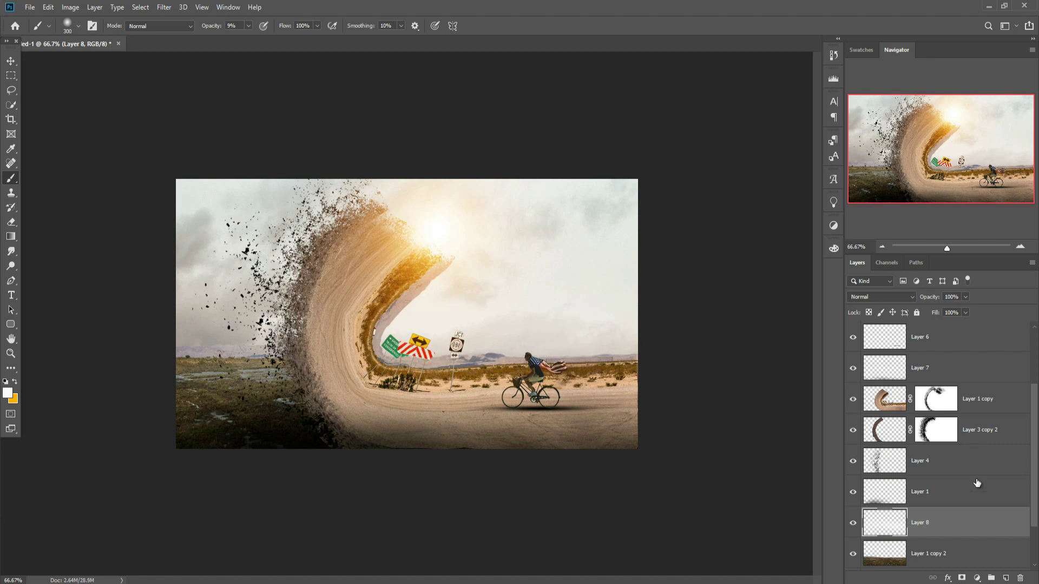
scroll(982, 482, down, 2)
scroll(983, 477, up, 2)
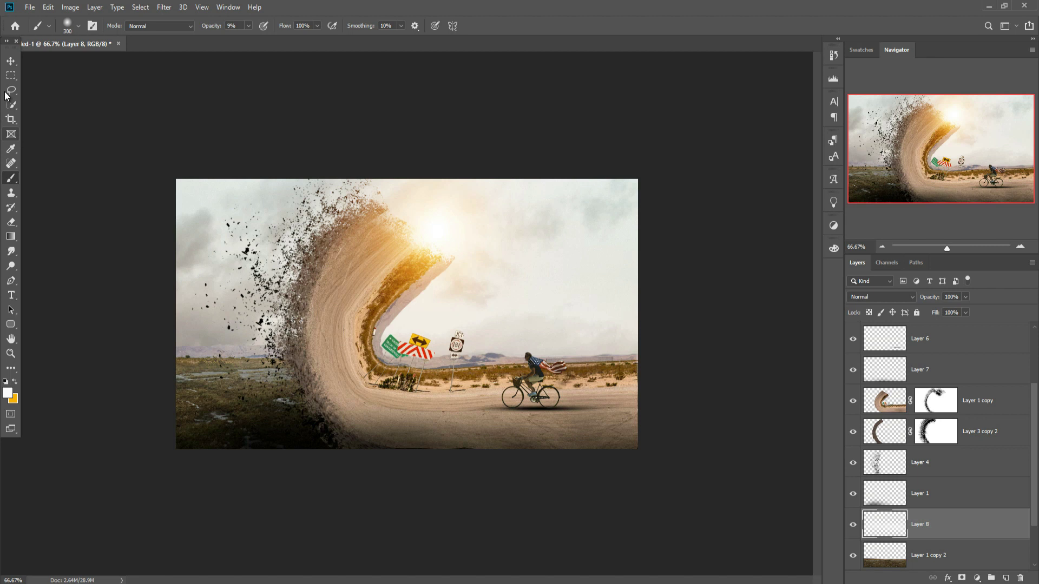
click(10, 62)
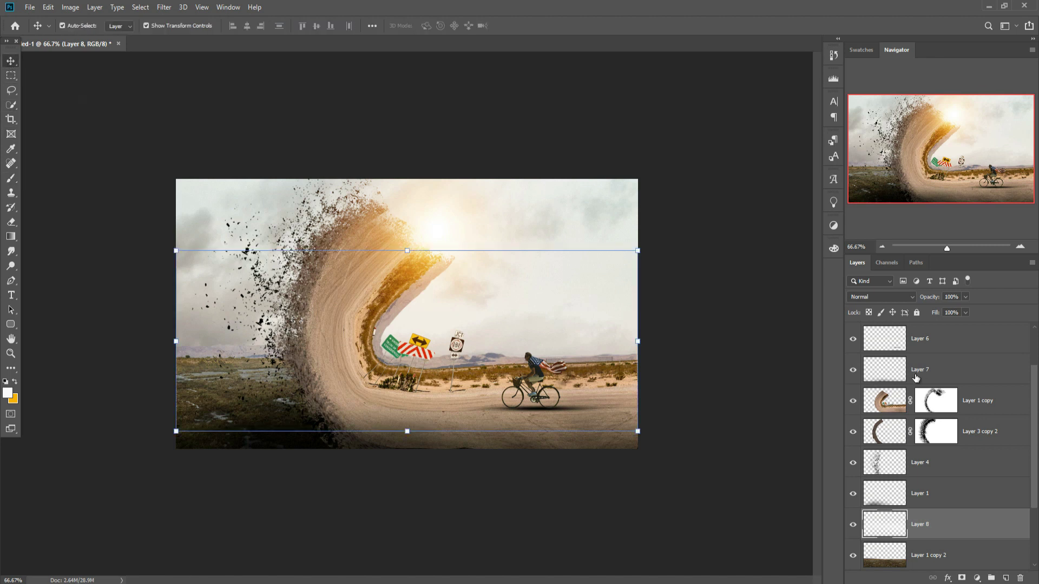
Stamp all visible layers into a new merged layer above the Color Balance 1 adjustment.
scroll(916, 378, up, 3)
click(951, 374)
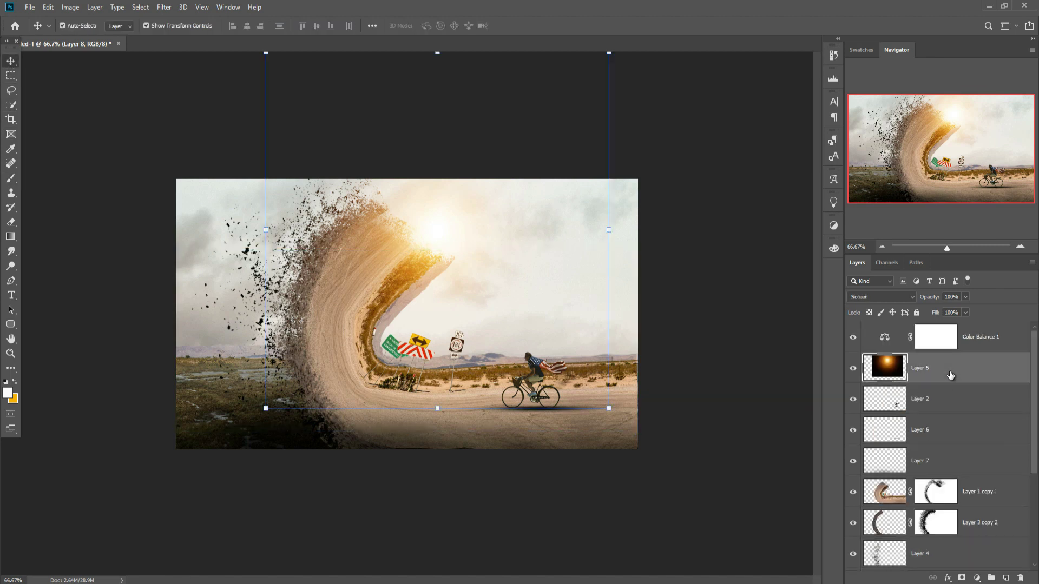
click(974, 335)
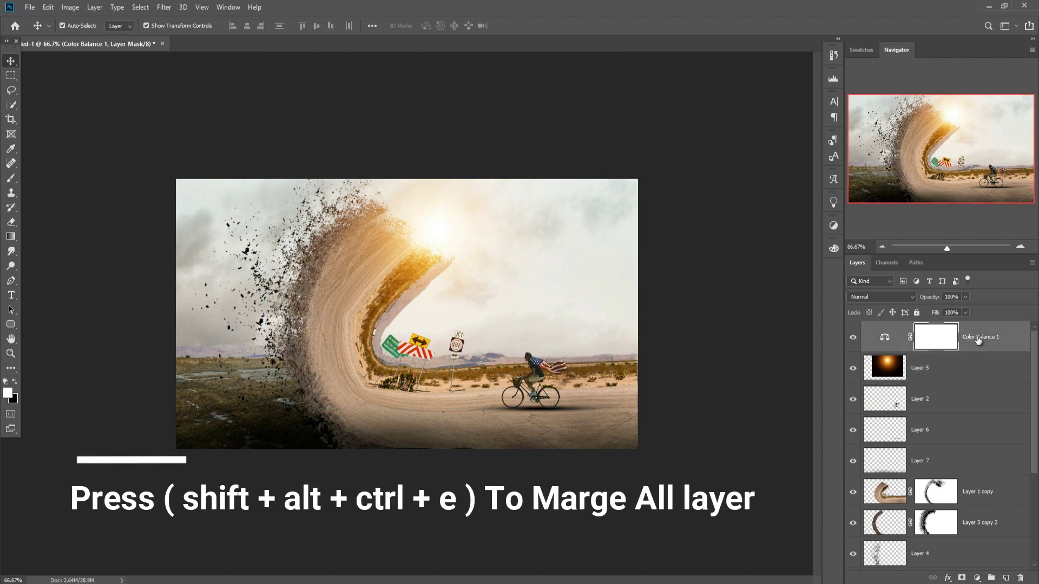
key(ctrl+shift+alt+e)
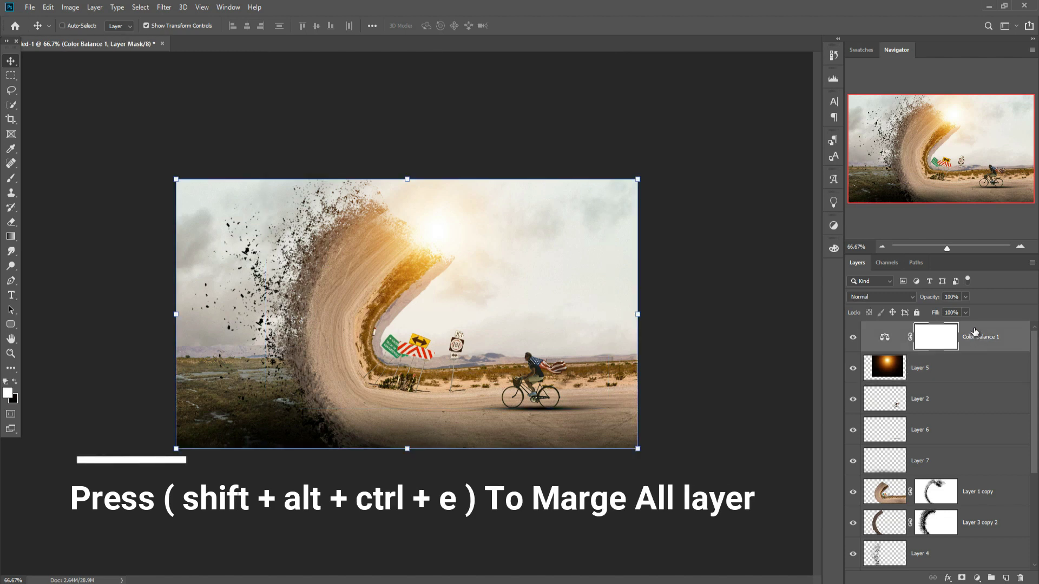
Apply the Color Efex Pro 4 Cross Processing filter to the merged layer with strength at about 44%, postponing the plug-in update.
click(164, 7)
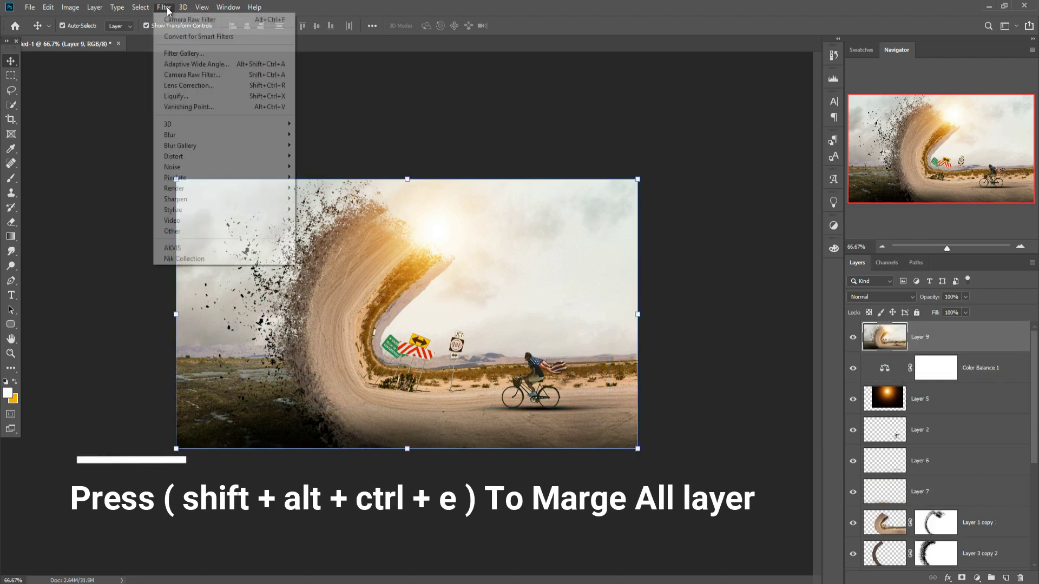
click(366, 266)
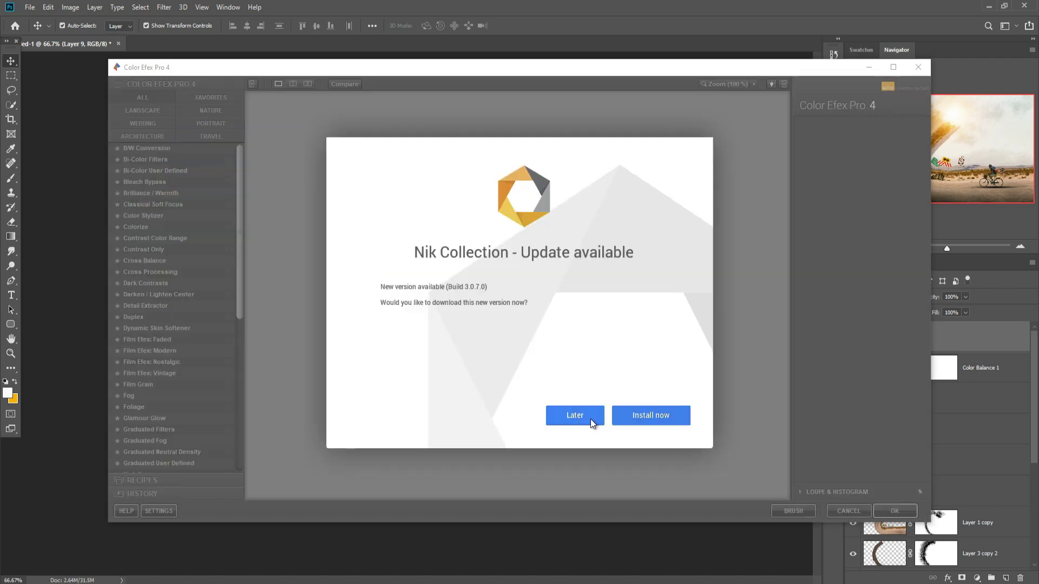
click(581, 420)
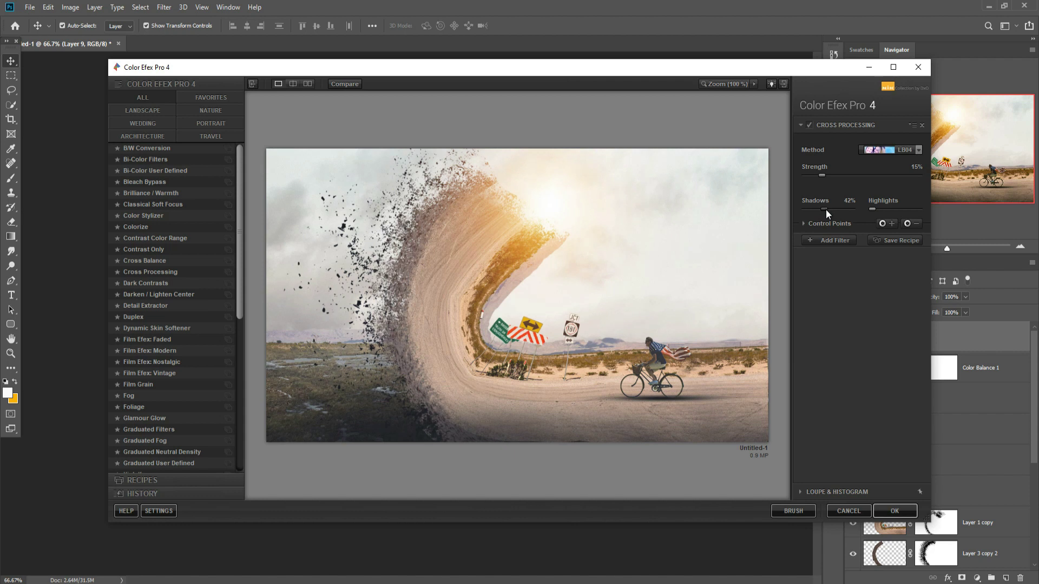
drag(822, 174, 865, 175)
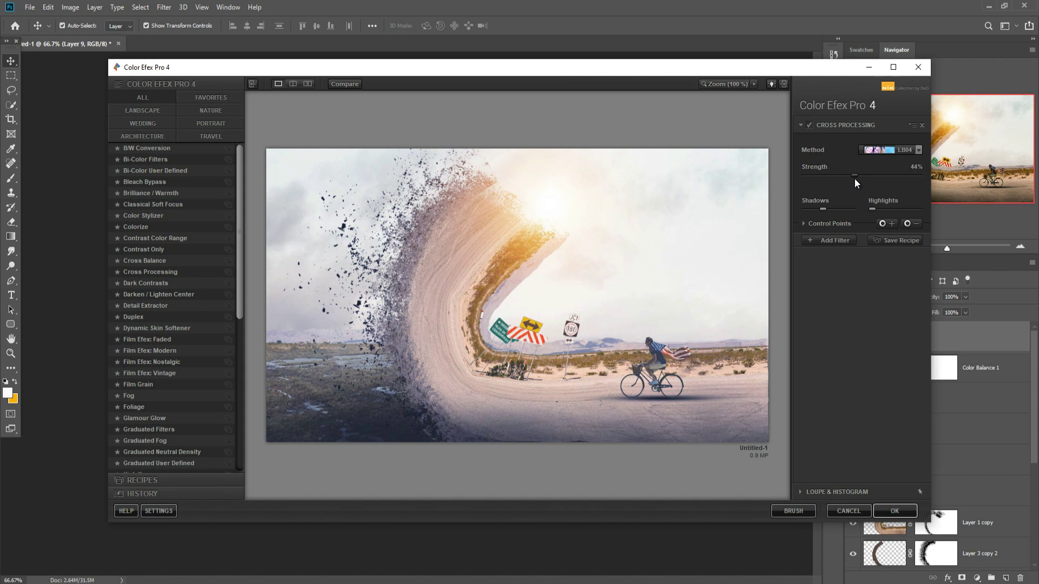
click(886, 511)
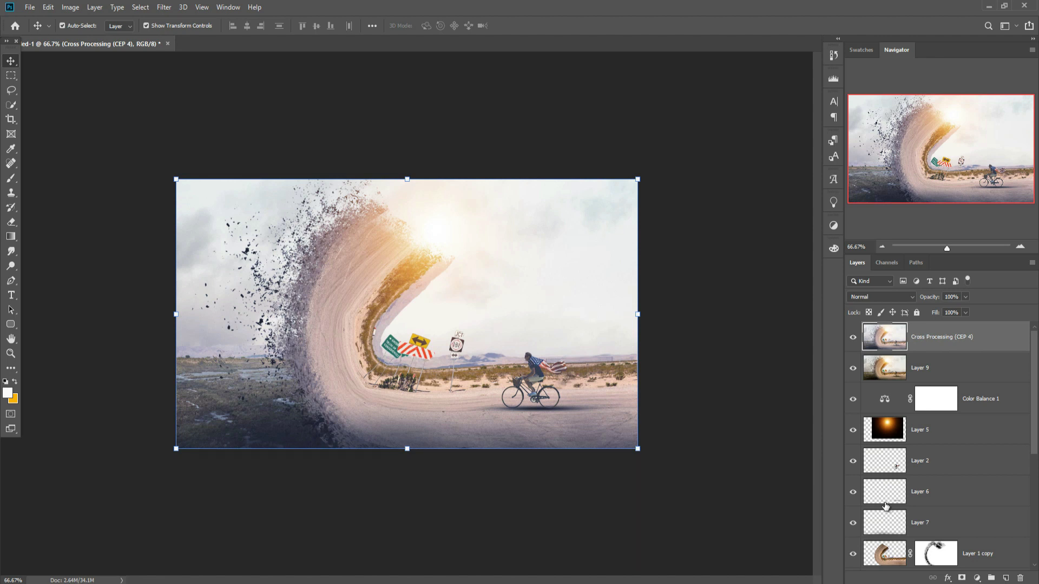
Add a Photo Filter adjustment with Warming Filter (85) at 25% density and stamp all visible layers into a new layer above it.
click(977, 578)
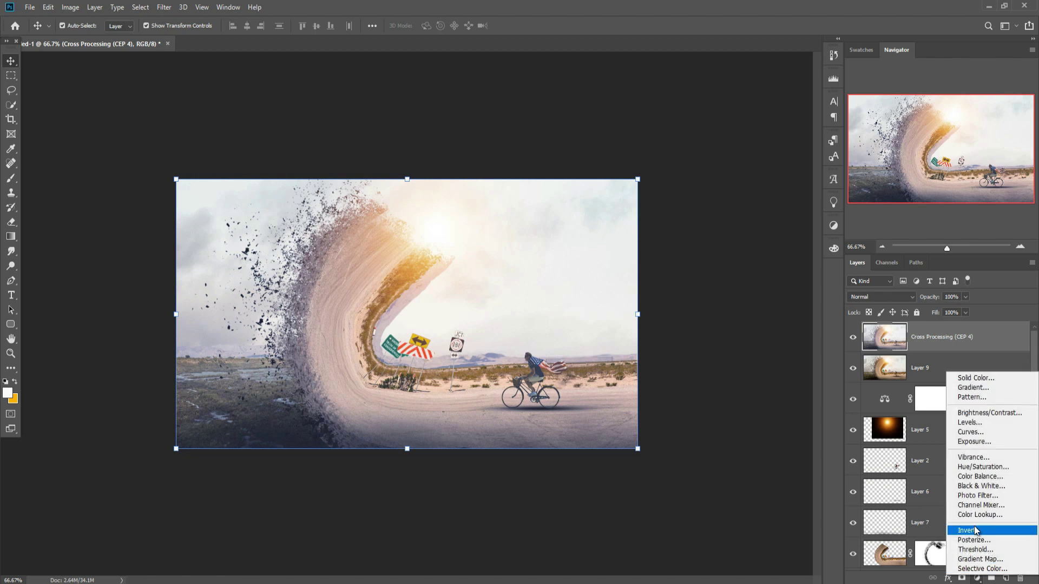
click(972, 496)
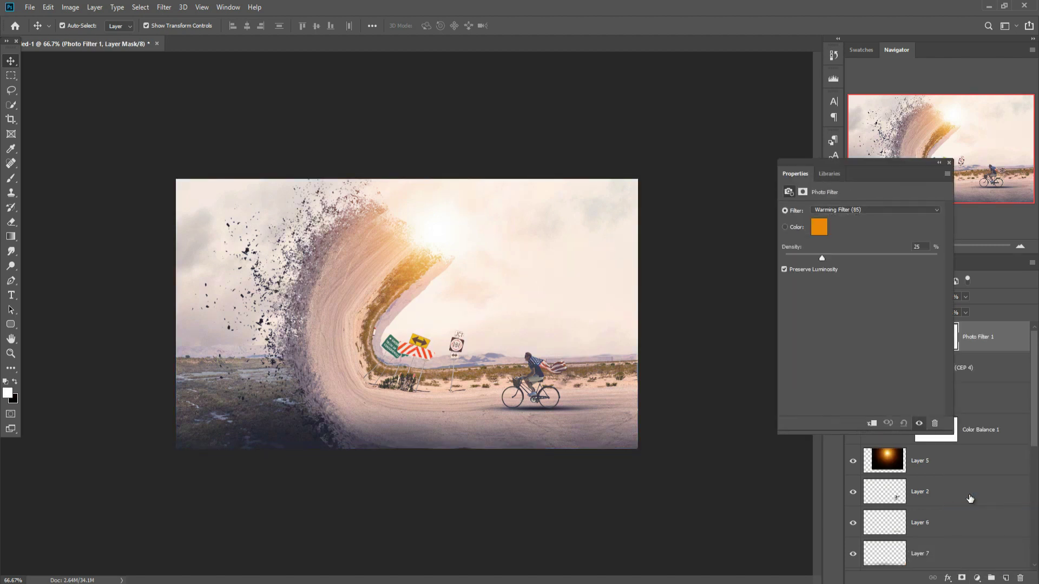
click(949, 163)
click(994, 345)
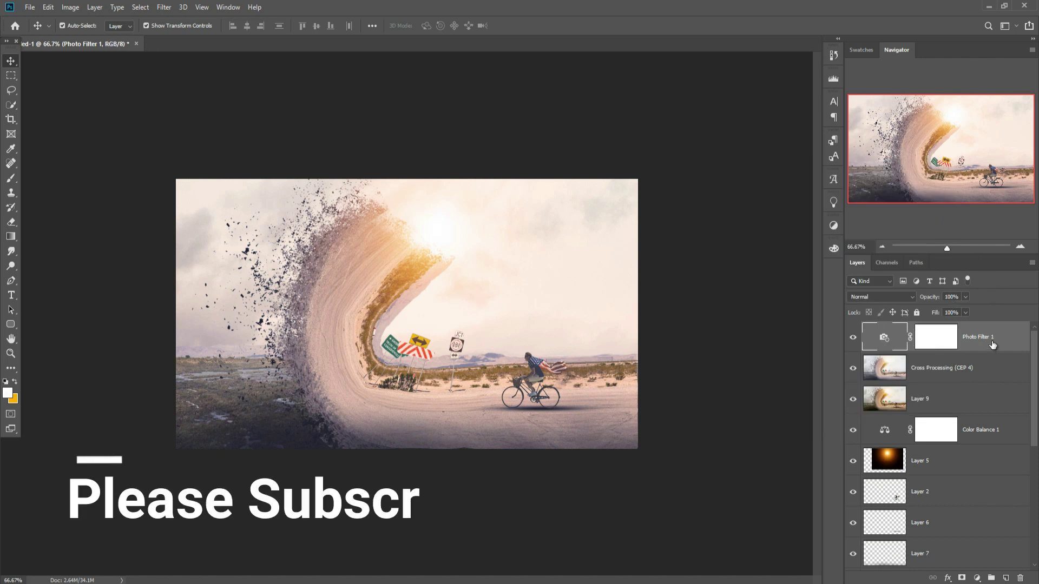
key(ctrl+shift+alt+e)
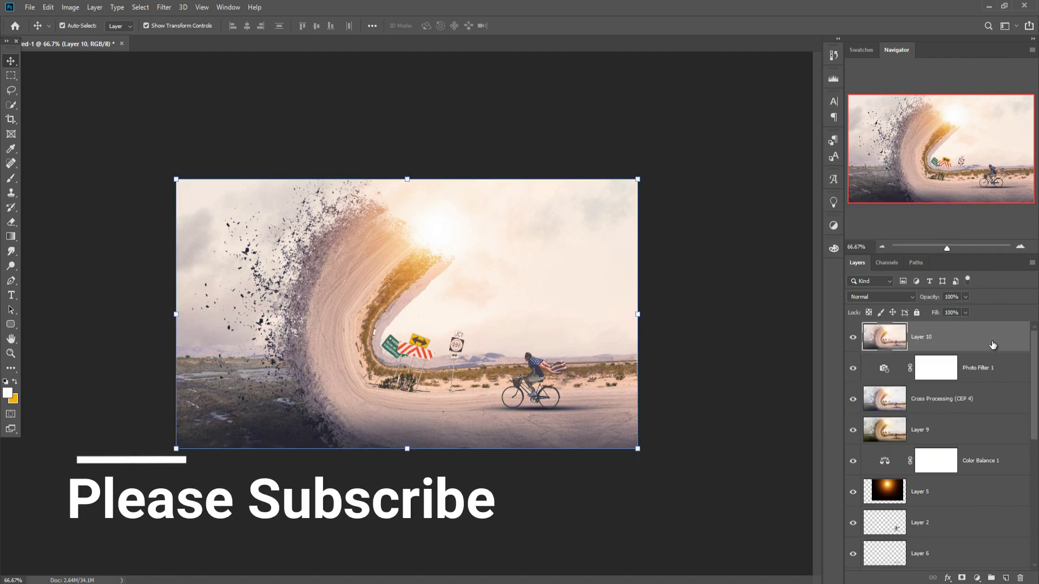